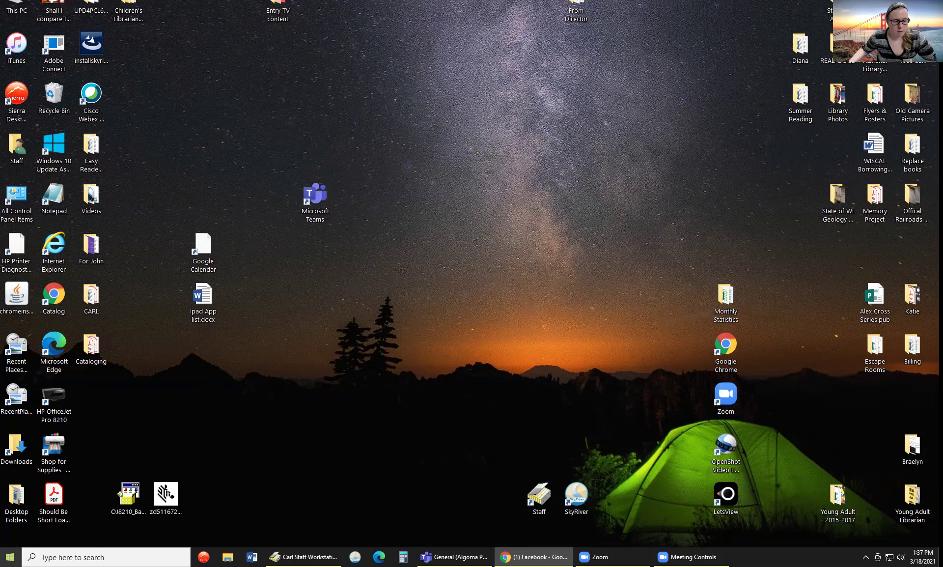
# - Open the Windows Start menu and expand the Microsoft Office 2013 folder
pyautogui.press('super')
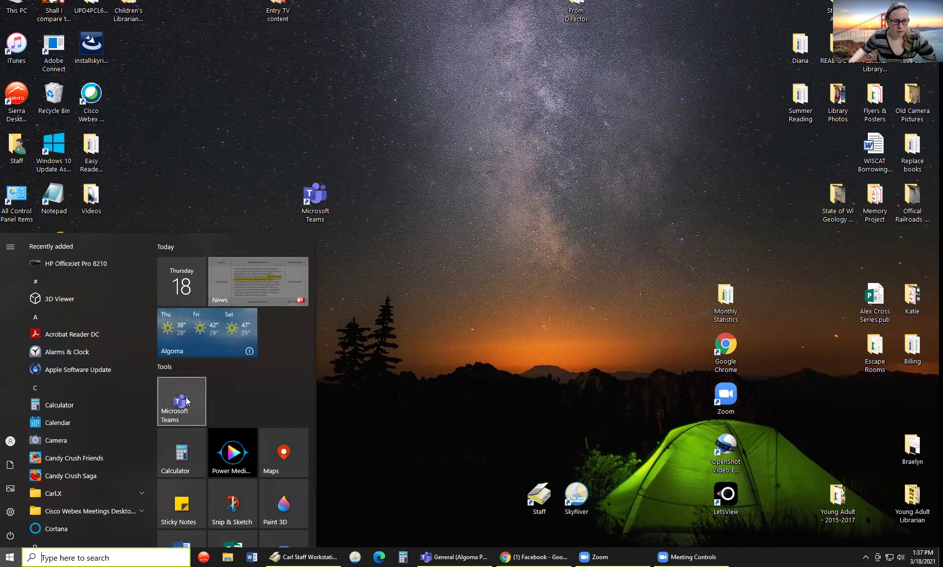
pyautogui.scroll(-1, 186, 403)
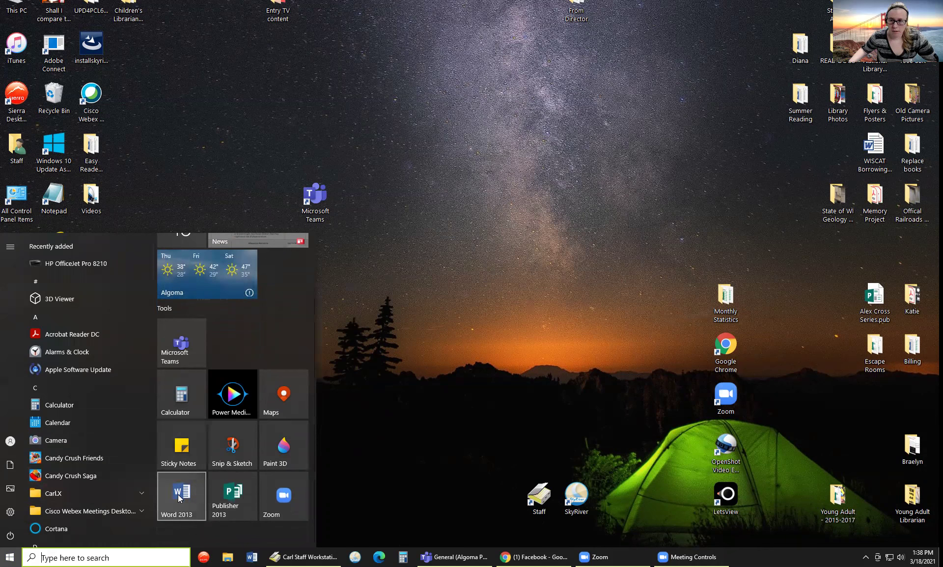
pyautogui.scroll(-3, 62, 485)
pyautogui.scroll(-5, 63, 485)
pyautogui.scroll(-3, 63, 485)
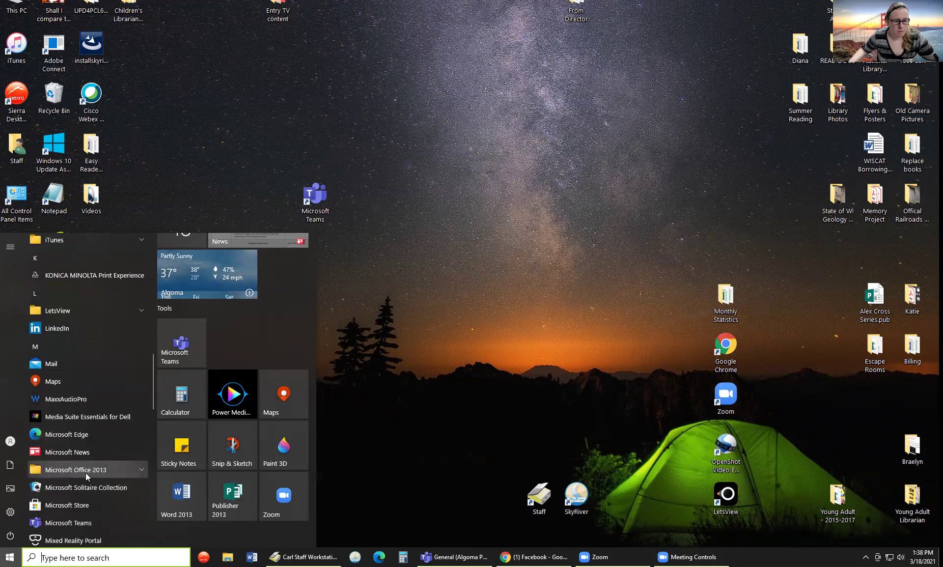
pyautogui.click(141, 470)
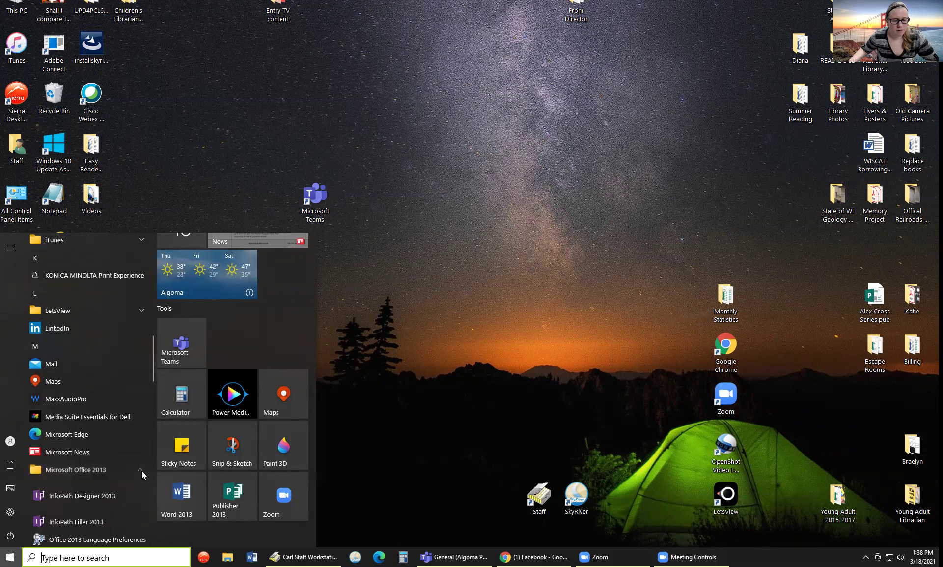
# - Launch Word 2013, then minimize its start screen to show the desktop
pyautogui.scroll(-4, 73, 491)
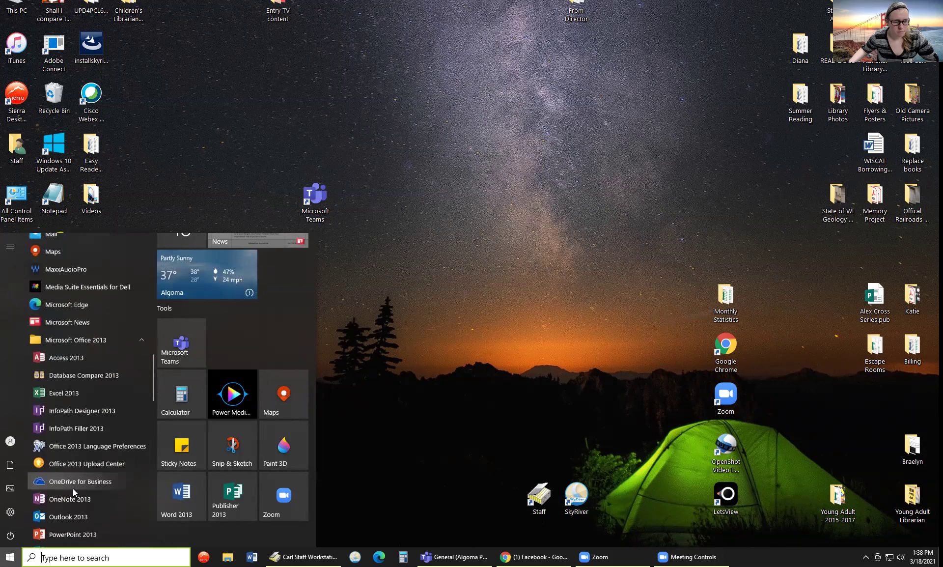
pyautogui.scroll(-3, 74, 493)
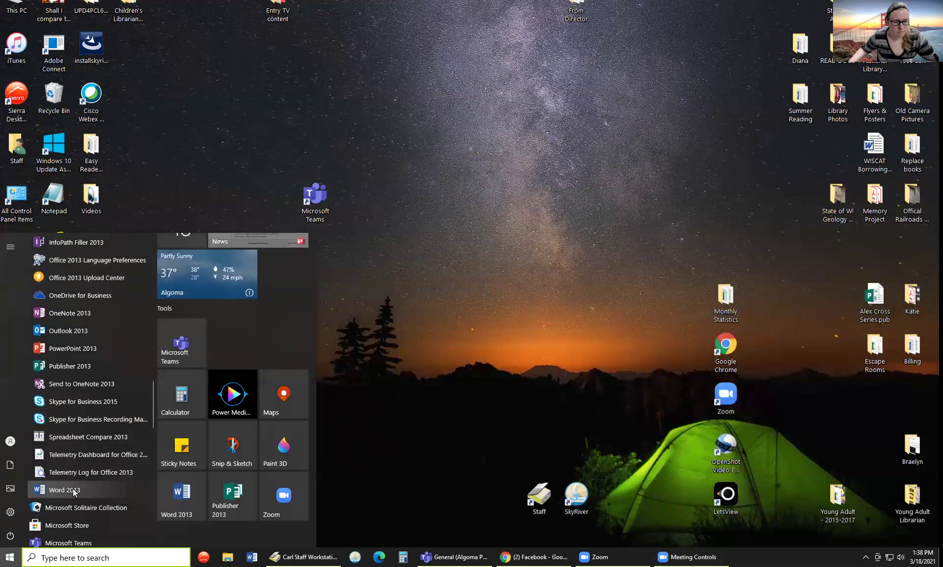
pyautogui.scroll(-3, 74, 491)
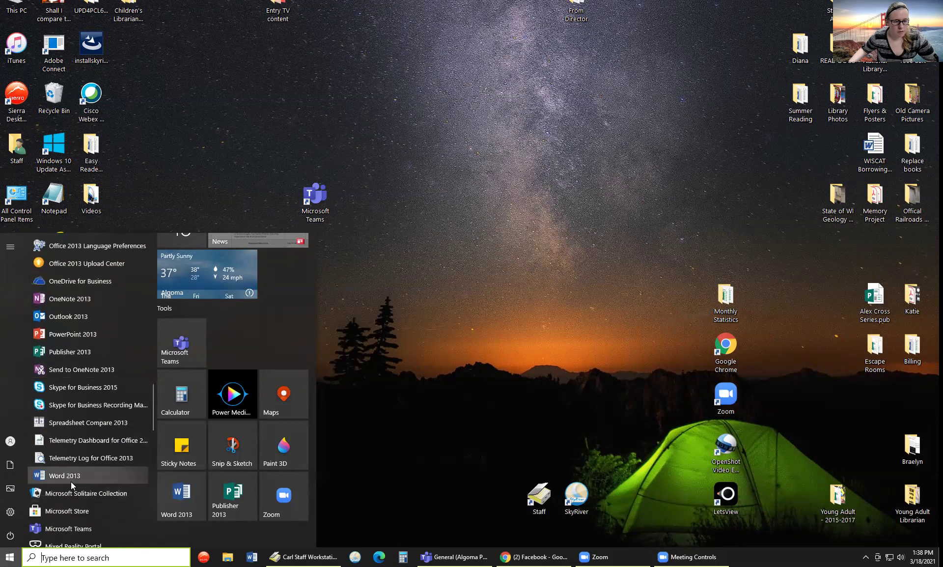
pyautogui.click(75, 479)
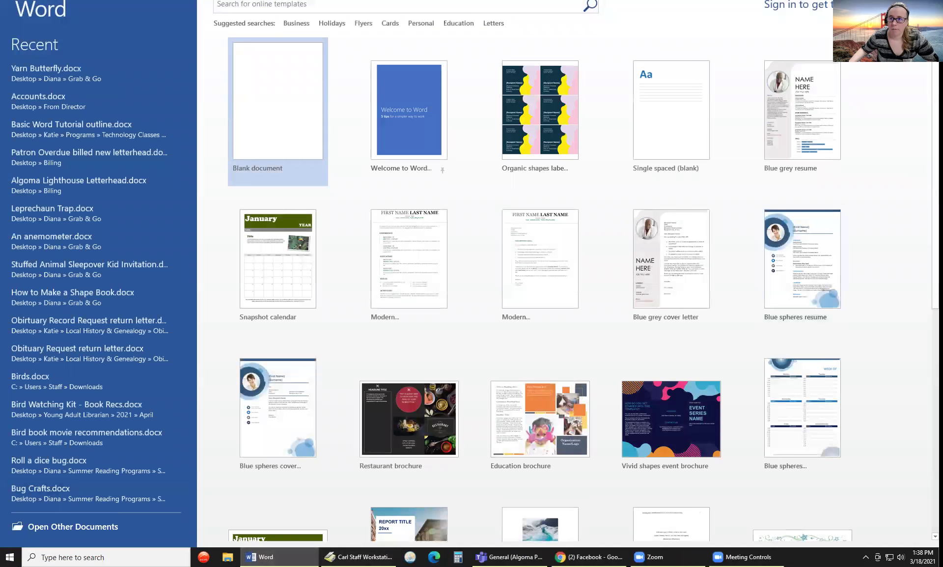
pyautogui.press('super+d')
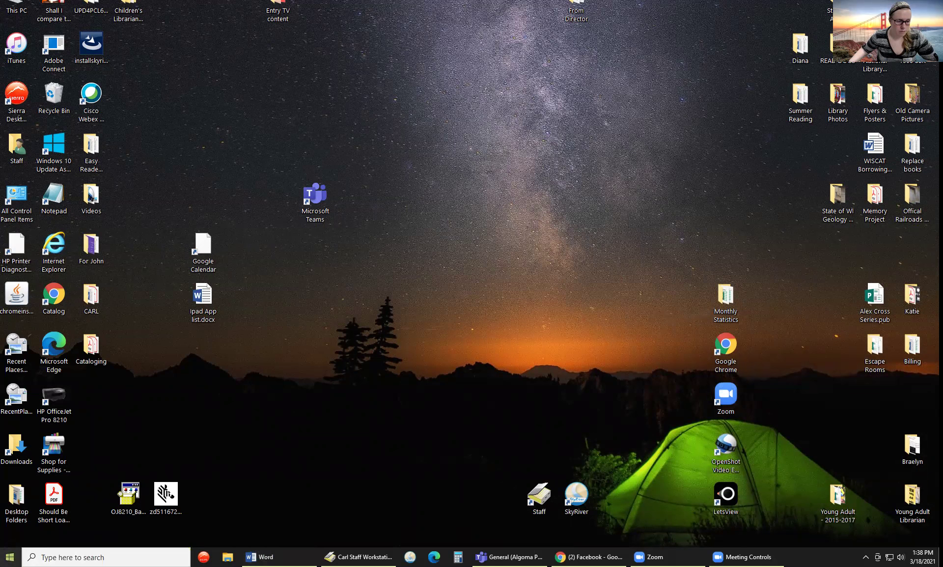
# - Reopen the Start menu with the Microsoft Office 2013 folder expanded
pyautogui.click(10, 557)
pyautogui.scroll(-5, 92, 452)
pyautogui.scroll(-6, 92, 457)
pyautogui.click(141, 465)
# - View Word 2013's jump list of recent documents, then dismiss it
pyautogui.scroll(-8, 121, 466)
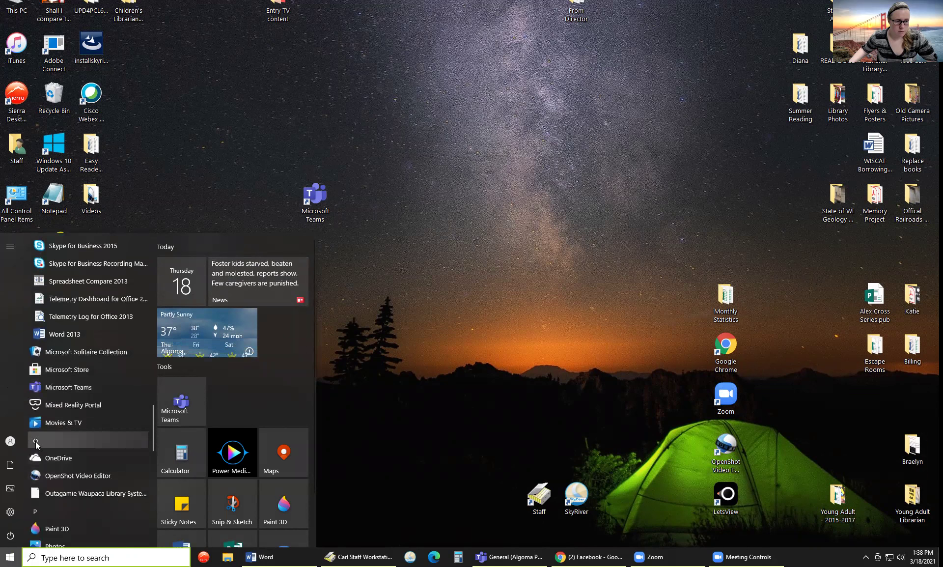
pyautogui.rightClick(74, 336)
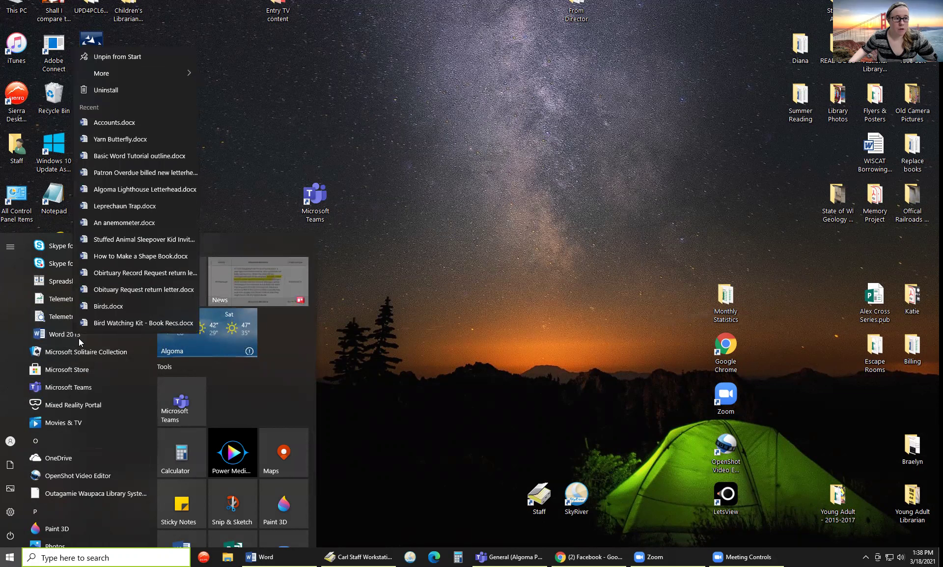
pyautogui.moveTo(132, 69)
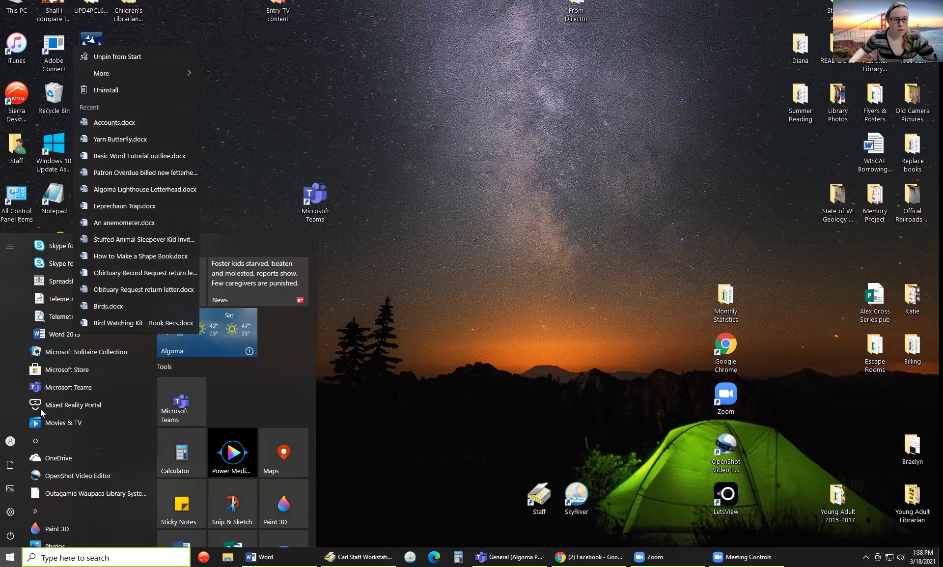
pyautogui.click(470, 341)
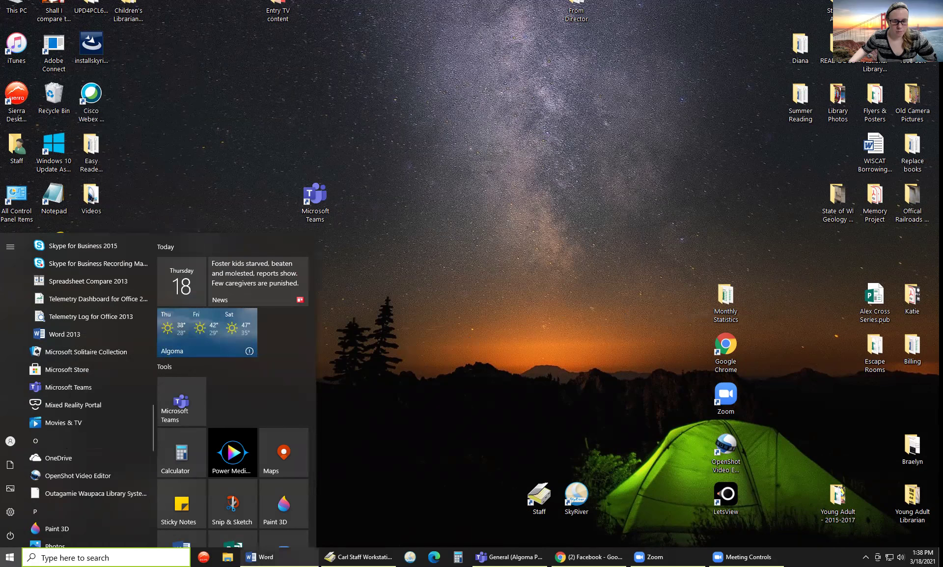
# - Restore Word's start screen, scroll through the template gallery, and create a Blank document
pyautogui.click(265, 556)
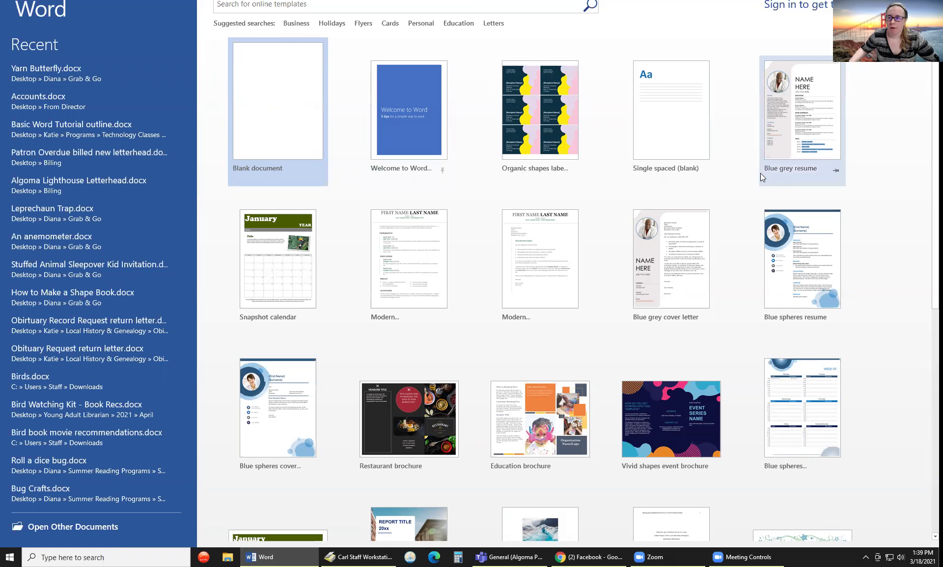
pyautogui.scroll(-1, 760, 173)
pyautogui.scroll(-5, 637, 223)
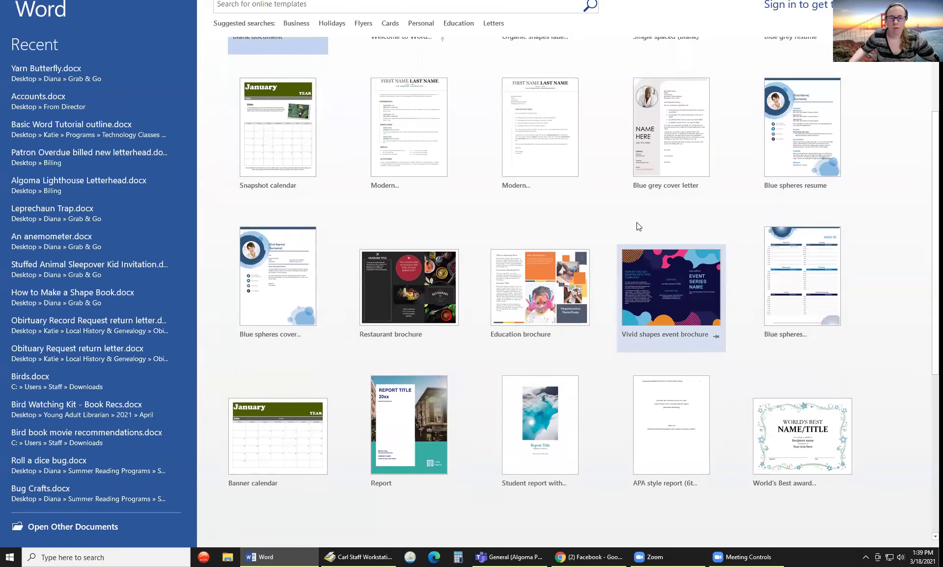
pyautogui.scroll(-3, 637, 223)
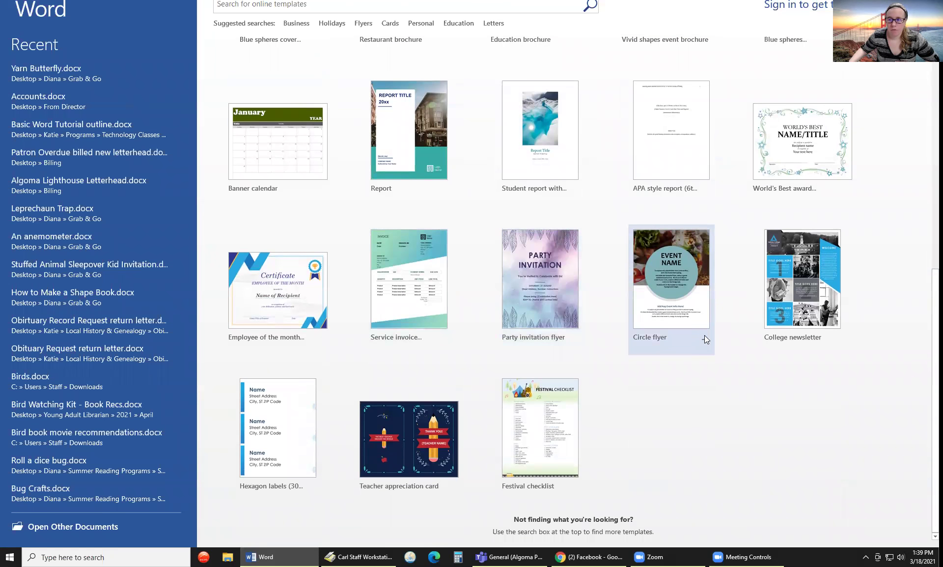
pyautogui.scroll(5, 704, 335)
pyautogui.scroll(4, 629, 344)
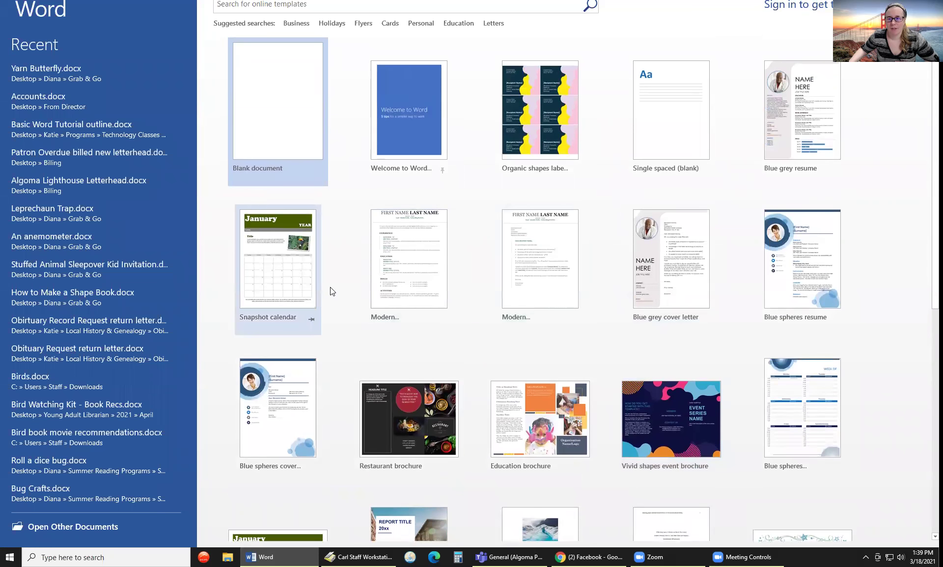
pyautogui.scroll(-2, 330, 289)
pyautogui.scroll(-7, 331, 287)
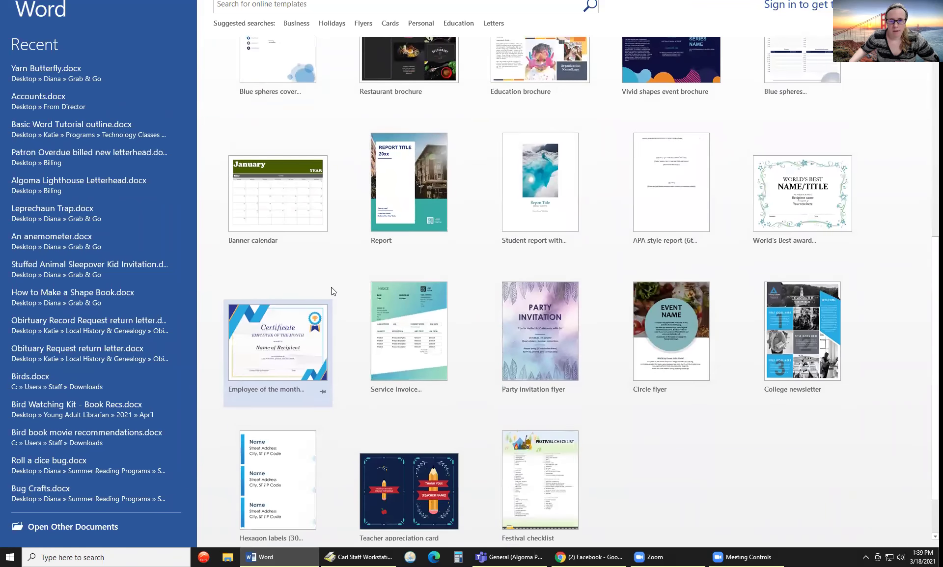
pyautogui.scroll(9, 330, 286)
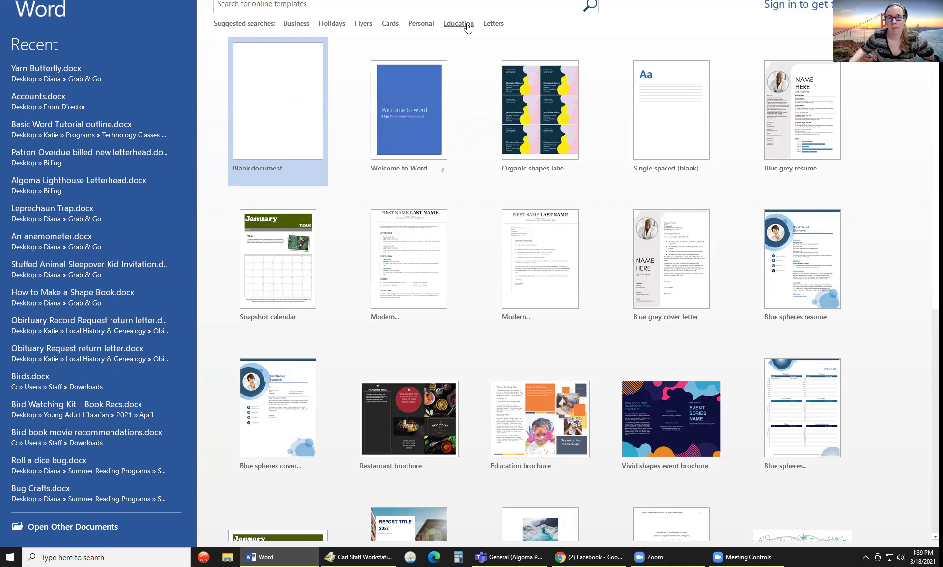
pyautogui.click(280, 121)
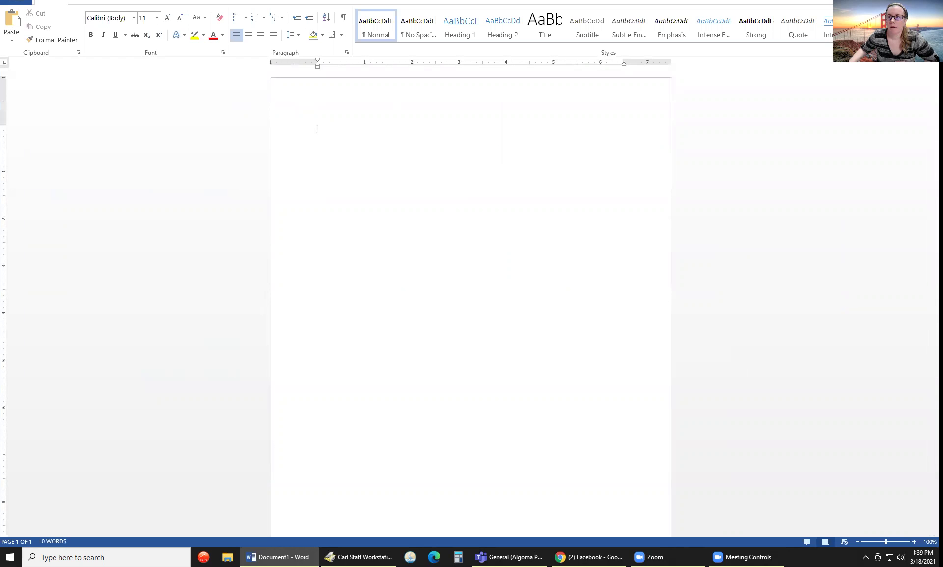
# - Restore Document1 into a floating window, check zoom stays 100%, and resize the window
pyautogui.click(916, 0)
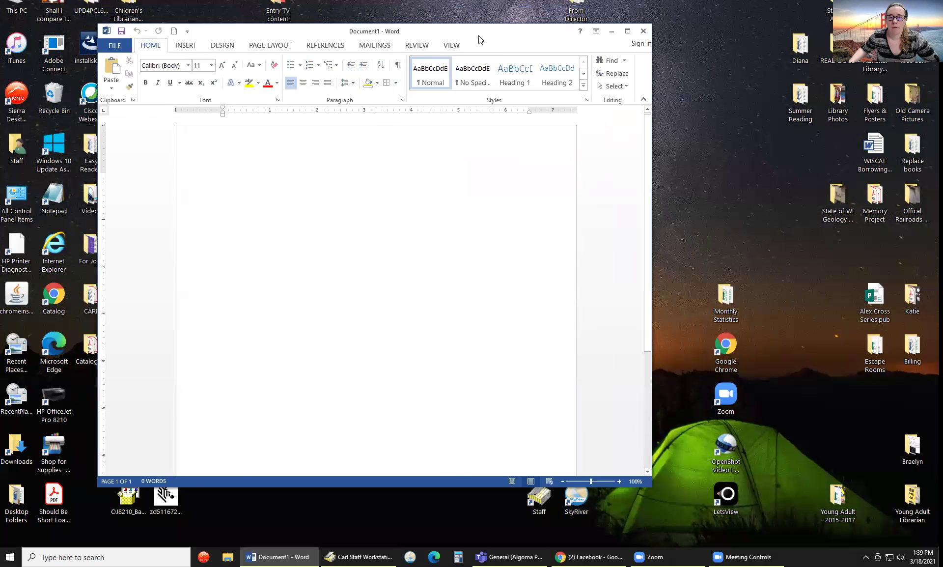
pyautogui.moveTo(512, 32); pyautogui.dragTo(545, 24)
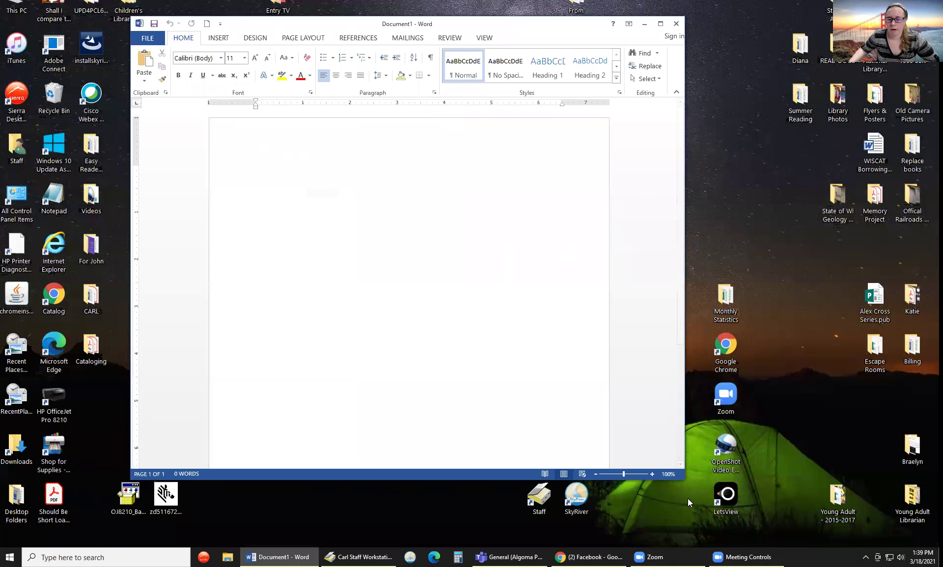
pyautogui.click(674, 474)
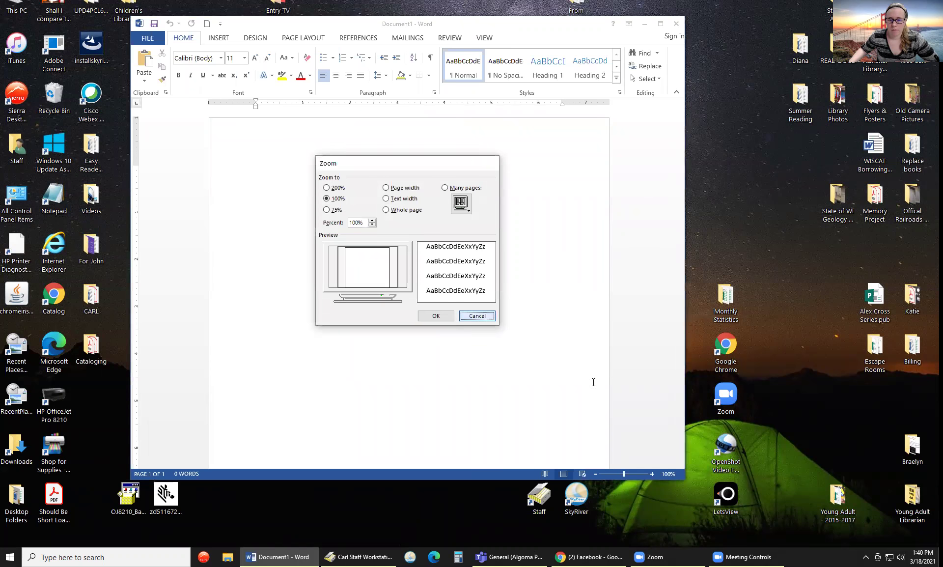
pyautogui.click(490, 318)
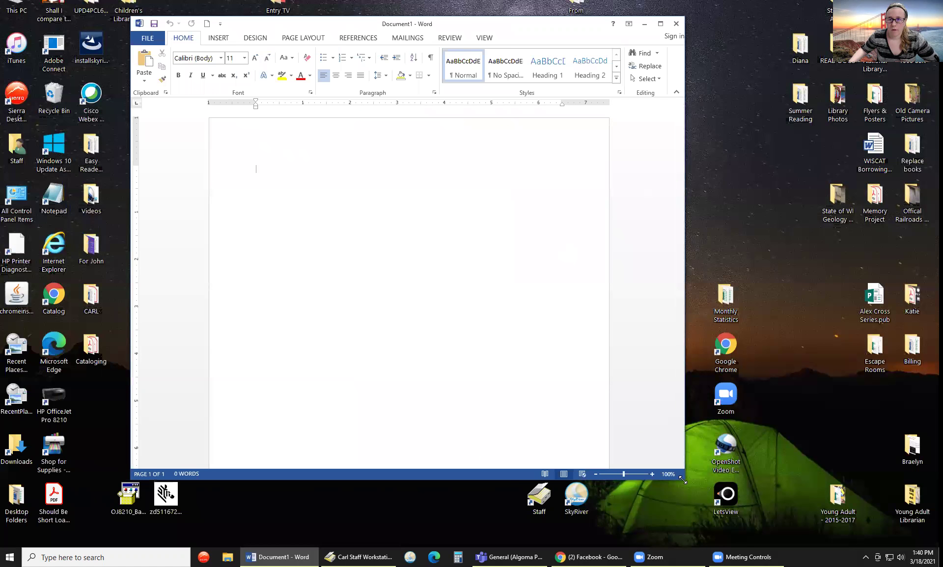
pyautogui.moveTo(682, 480); pyautogui.dragTo(815, 565)
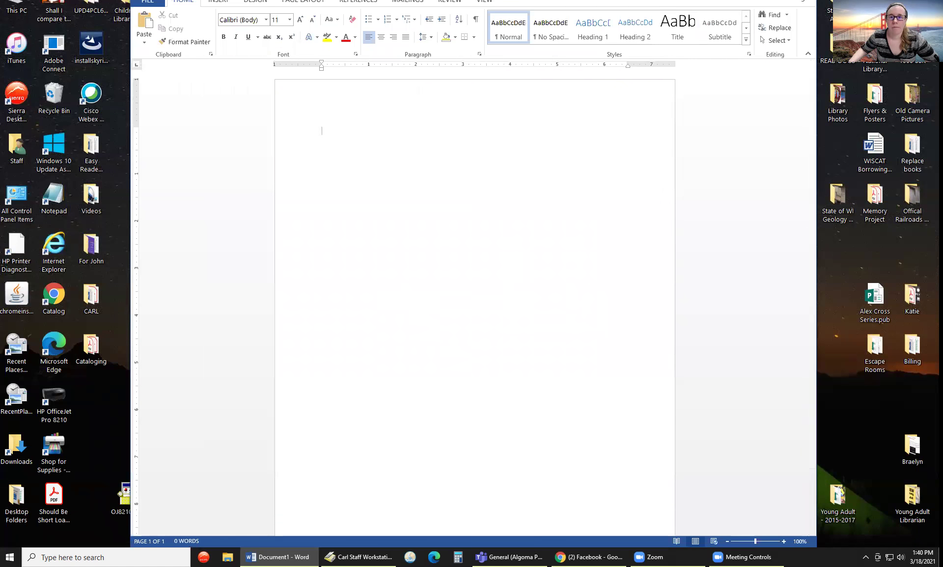
pyautogui.moveTo(609, 0); pyautogui.dragTo(596, 19)
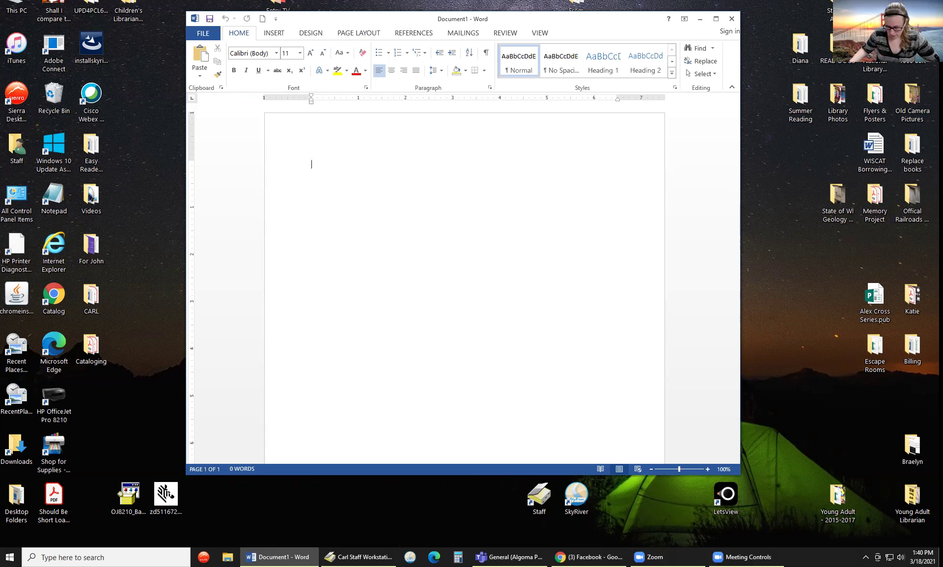
# - Open Basic Word Tutorial outline.docx from the recent documents list
pyautogui.click(203, 33)
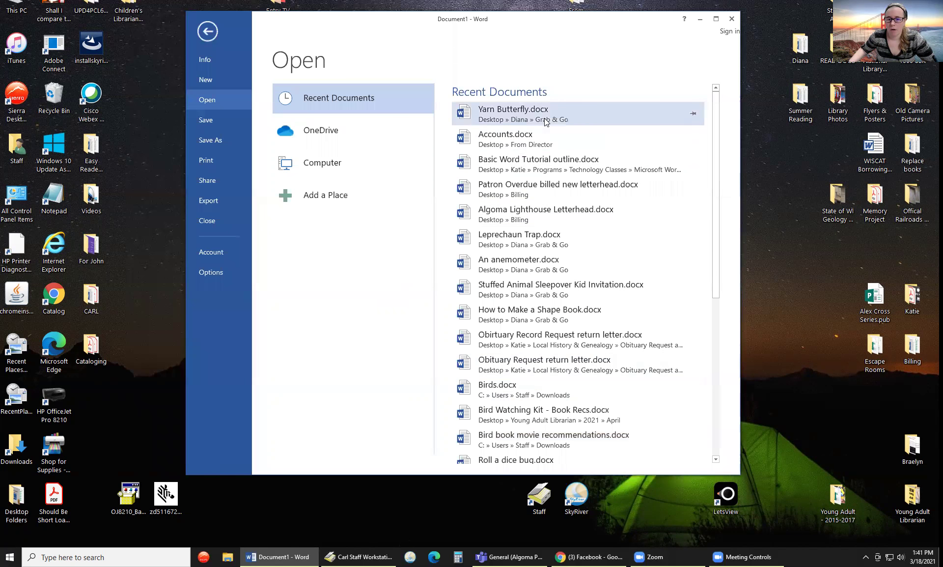
pyautogui.scroll(-4, 525, 413)
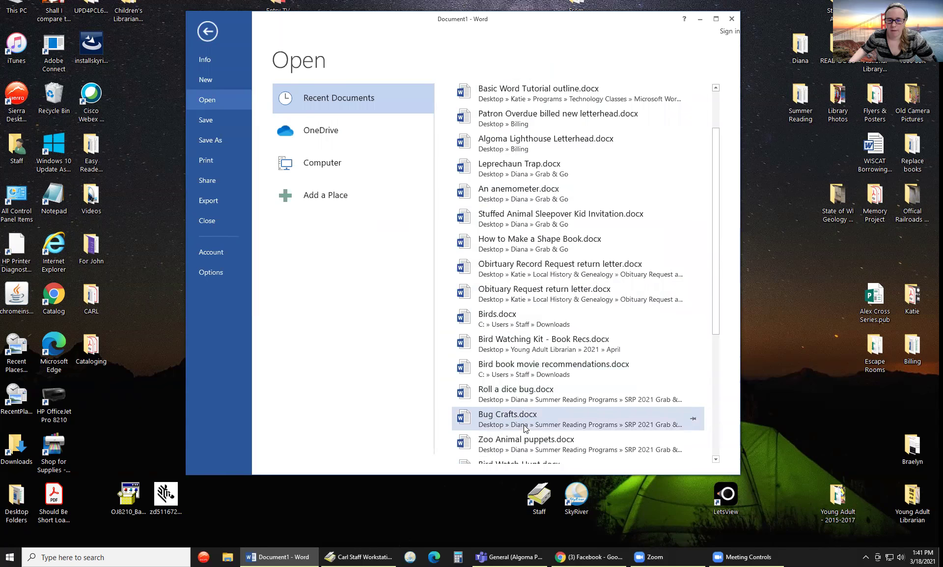
pyautogui.scroll(2, 520, 400)
pyautogui.scroll(2, 519, 397)
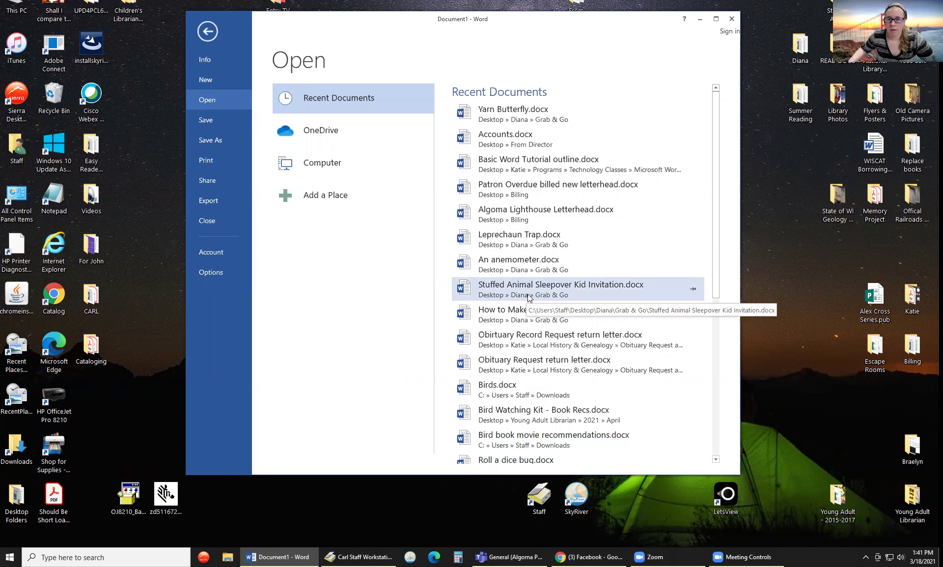
pyautogui.click(539, 163)
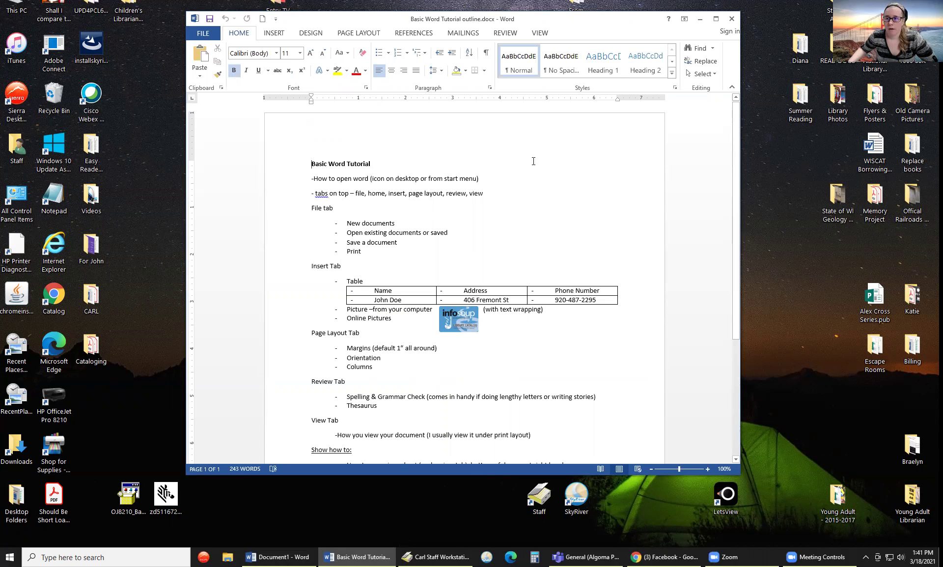
pyautogui.scroll(-4, 486, 217)
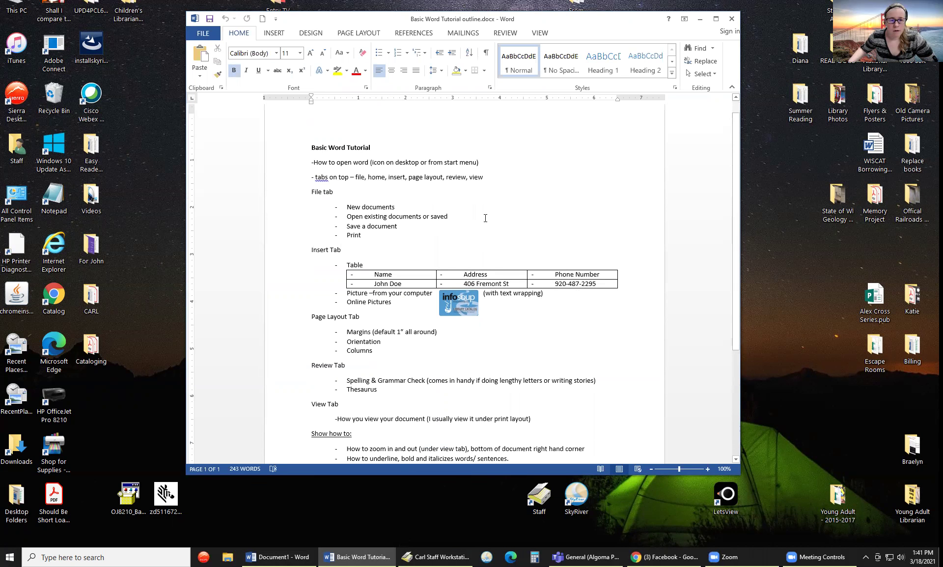
pyautogui.scroll(3, 474, 217)
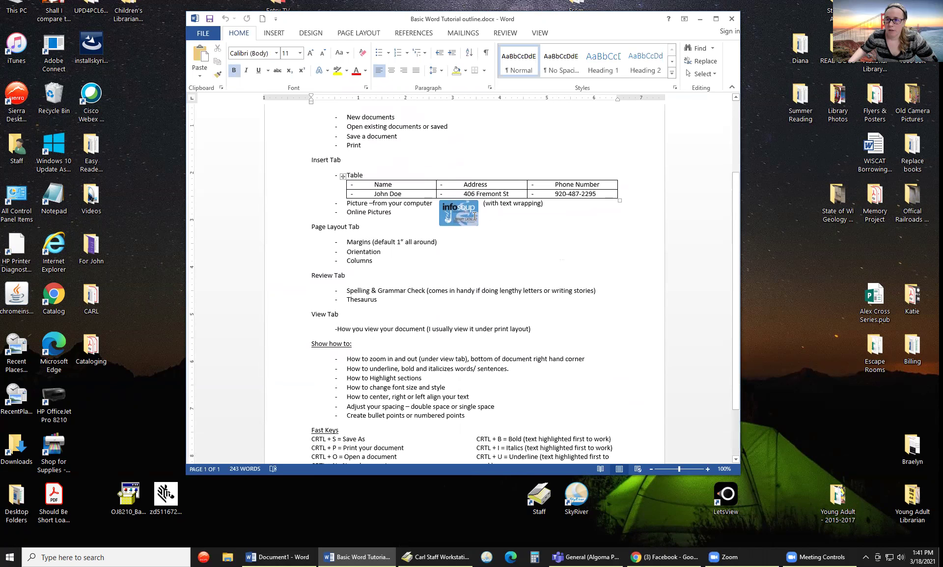
pyautogui.scroll(-3, 471, 216)
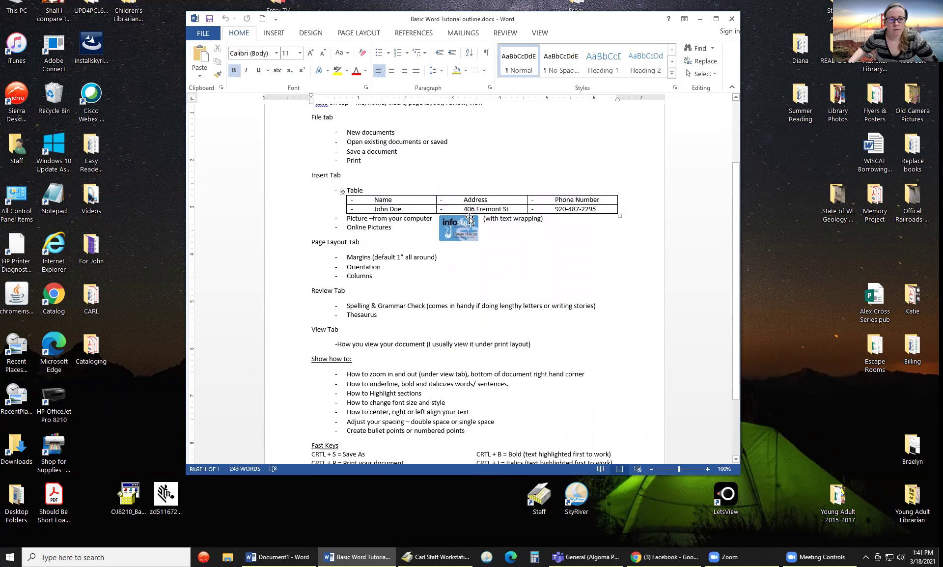
pyautogui.scroll(3, 263, 192)
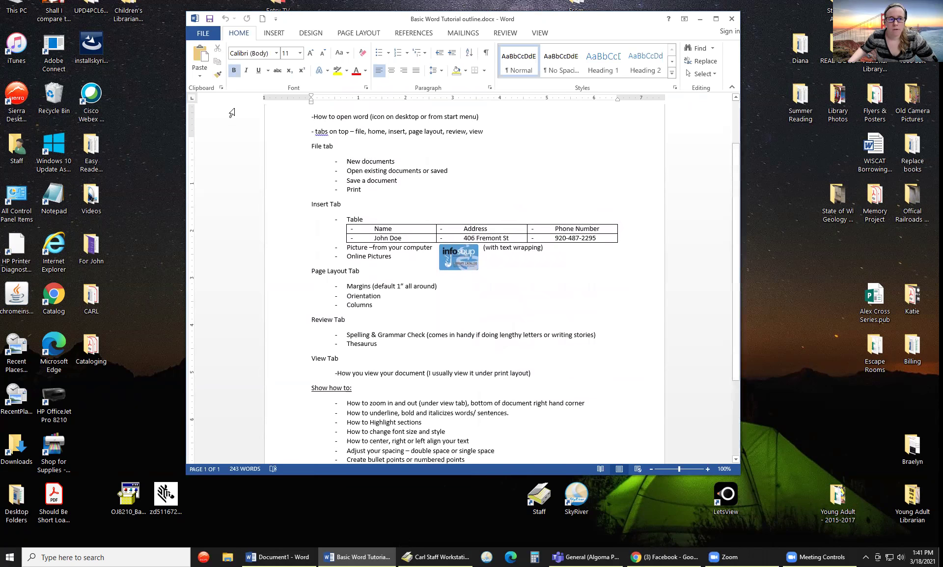
pyautogui.click(206, 34)
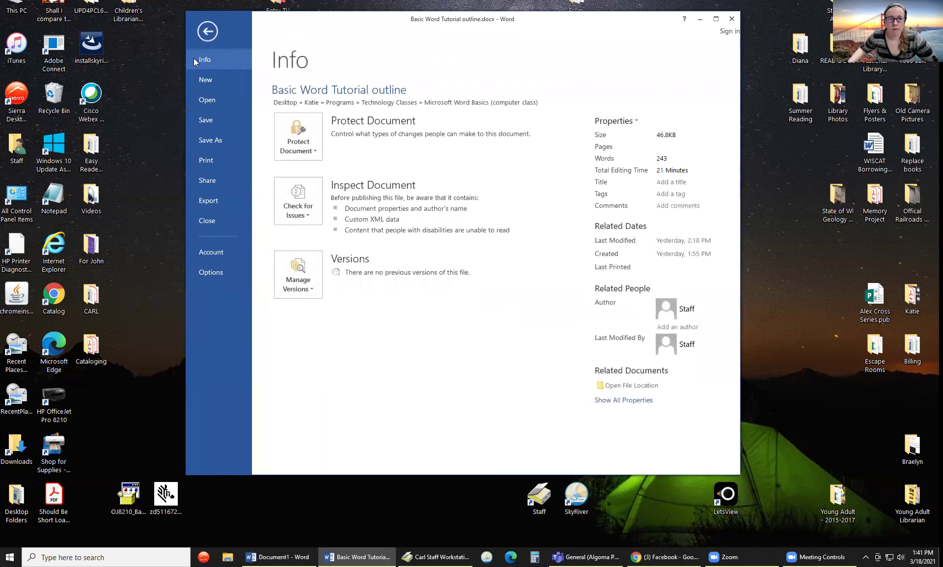
pyautogui.click(208, 31)
pyautogui.click(203, 33)
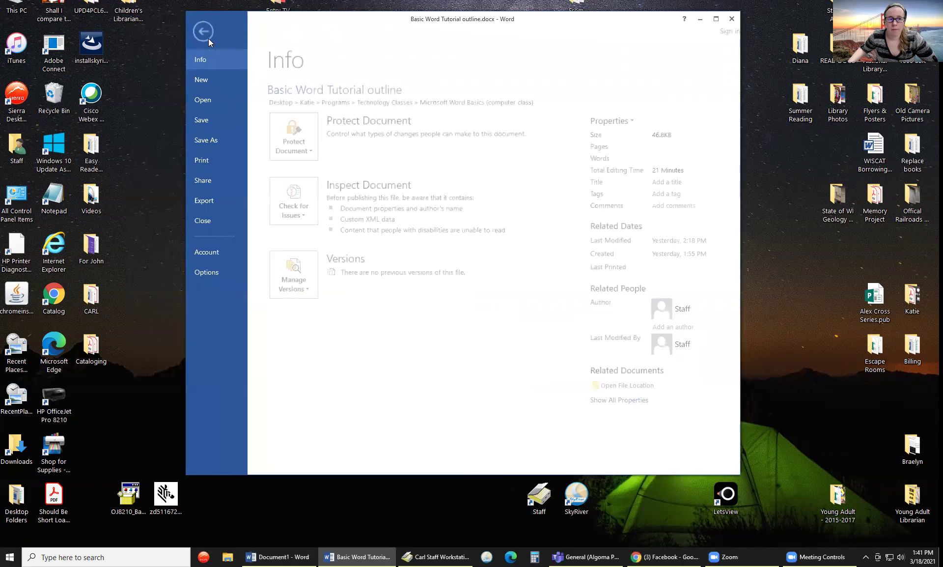
pyautogui.click(214, 102)
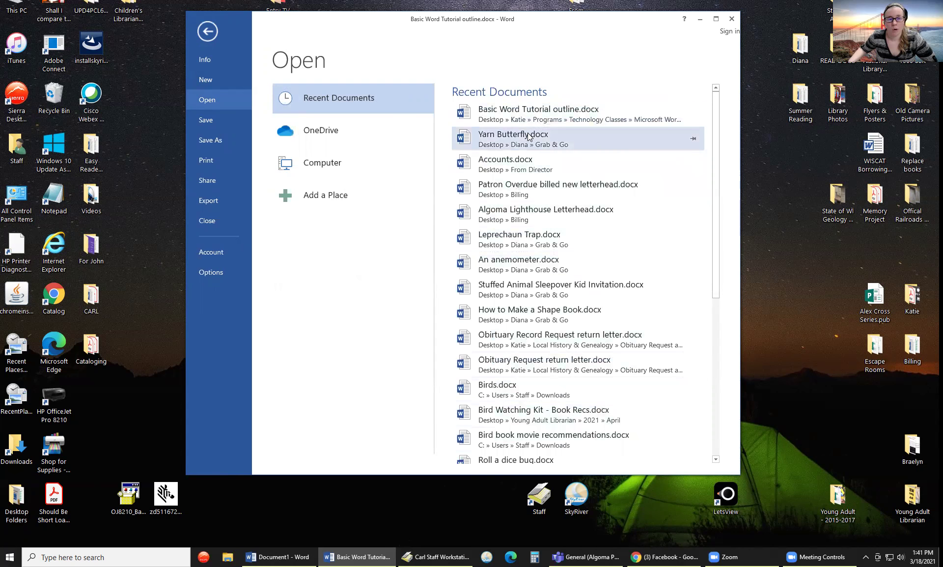
pyautogui.click(201, 78)
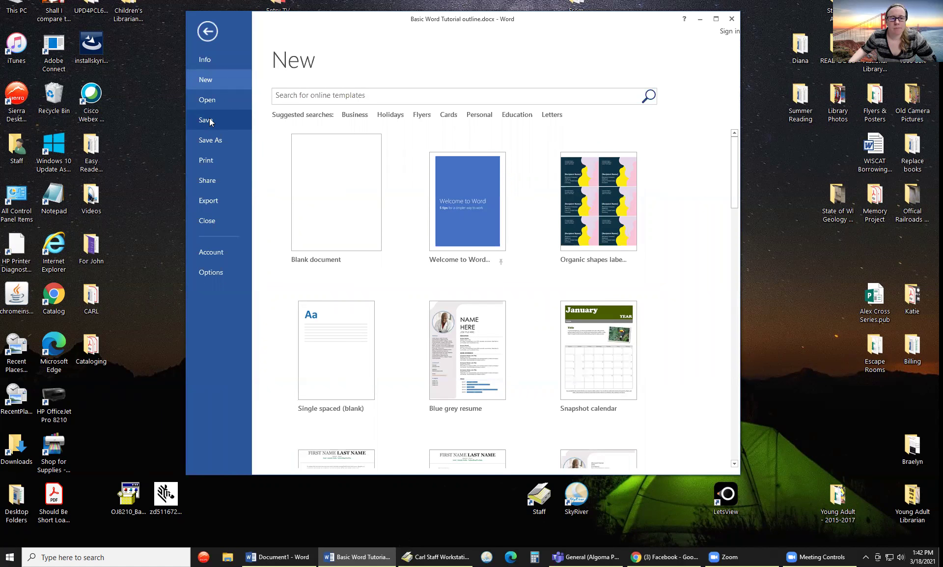
pyautogui.click(209, 118)
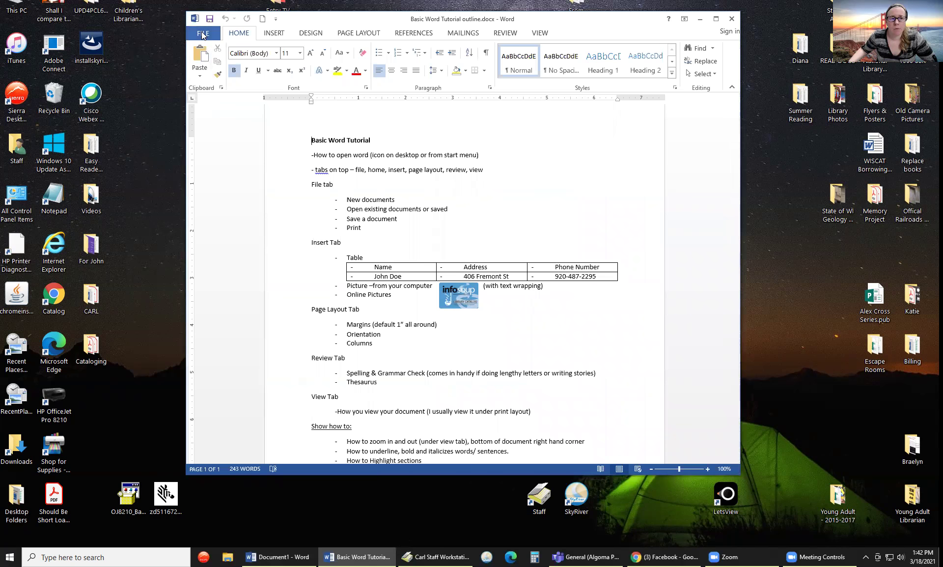
# - Show the File view and browse the recent documents list
pyautogui.click(202, 35)
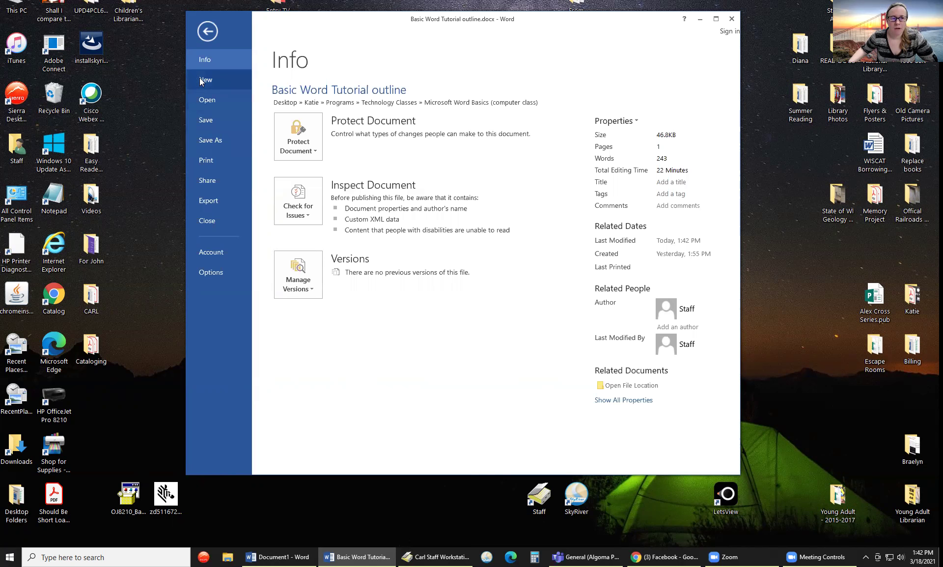
pyautogui.click(209, 101)
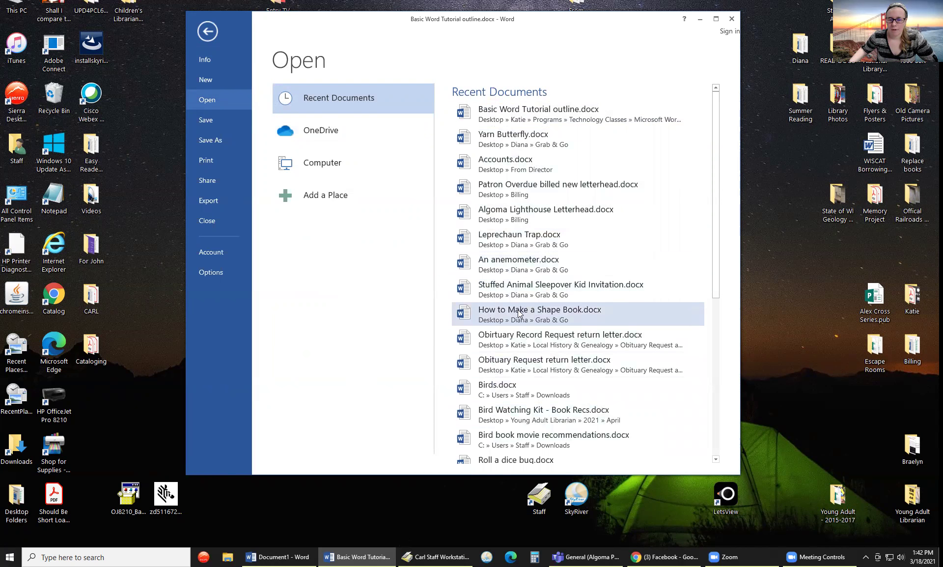
pyautogui.scroll(-5, 520, 317)
pyautogui.scroll(-3, 519, 298)
pyautogui.scroll(3, 519, 298)
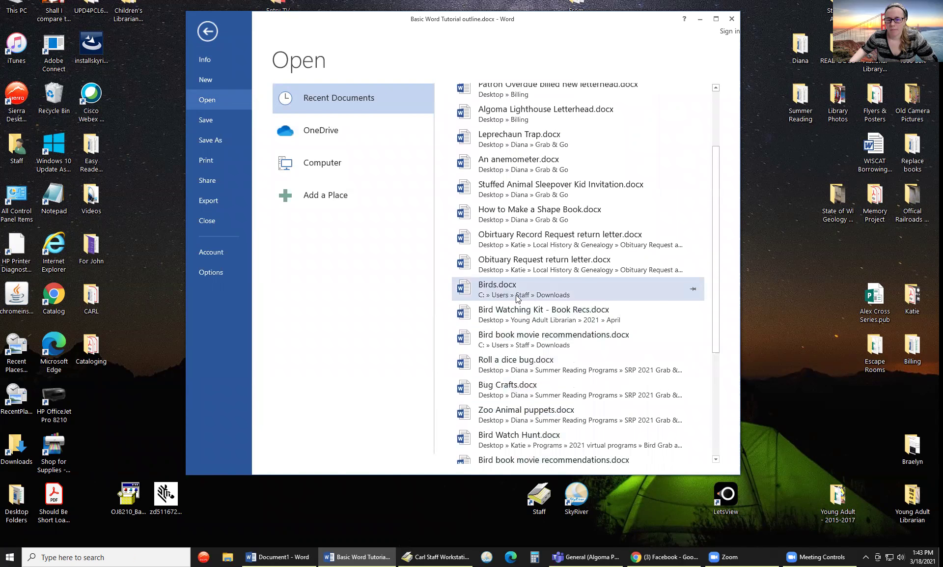
pyautogui.scroll(2, 517, 298)
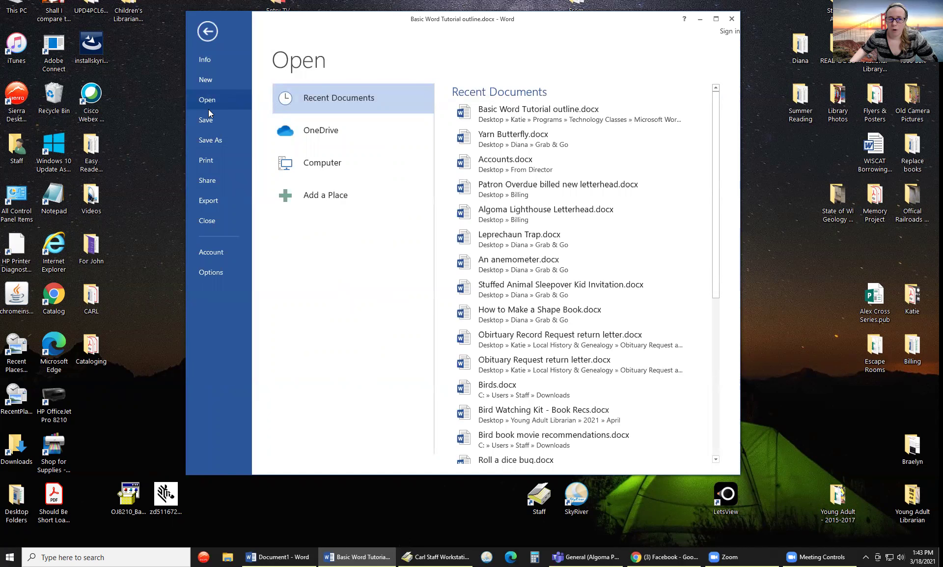
# - Preview the Print page, then reopen Basic Word Tutorial outline from recent documents
pyautogui.click(208, 163)
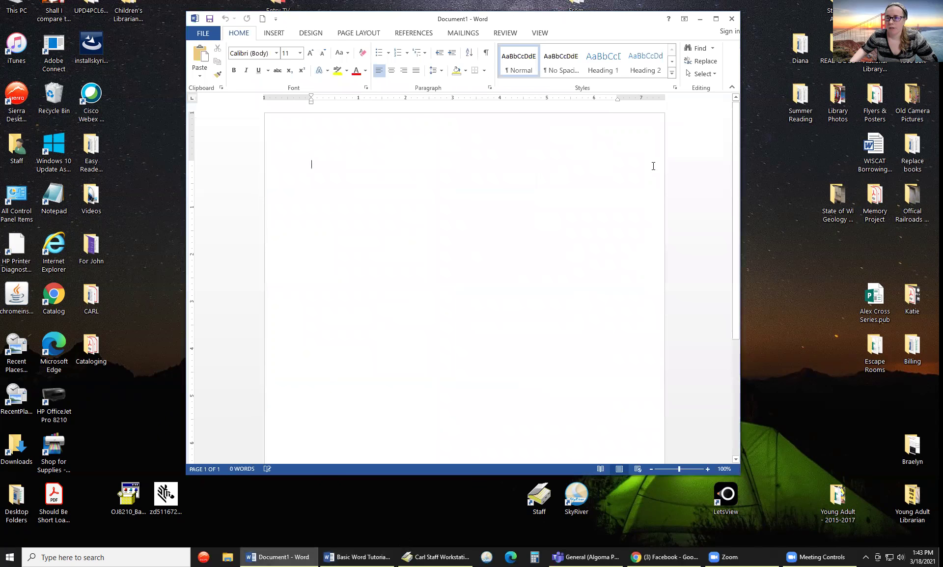
pyautogui.click(205, 33)
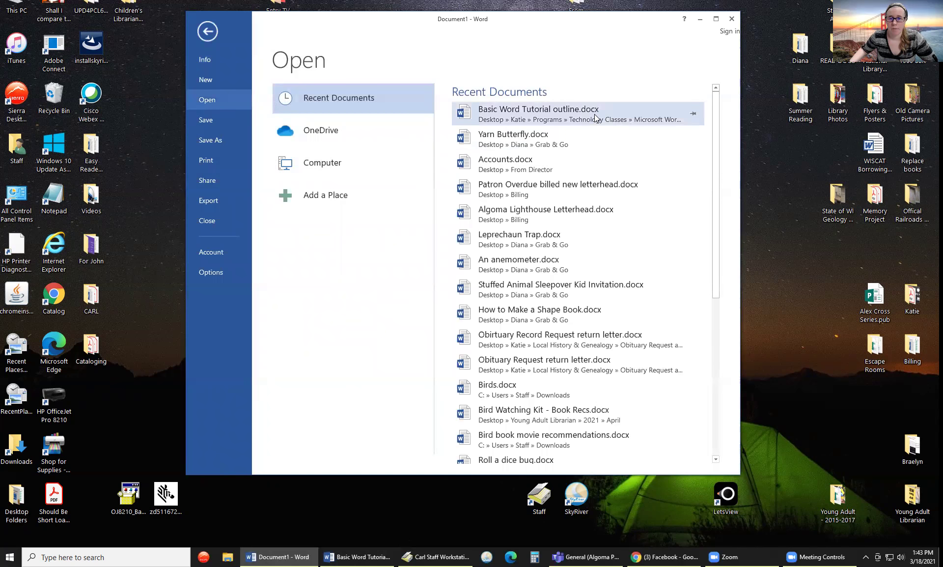
pyautogui.click(596, 117)
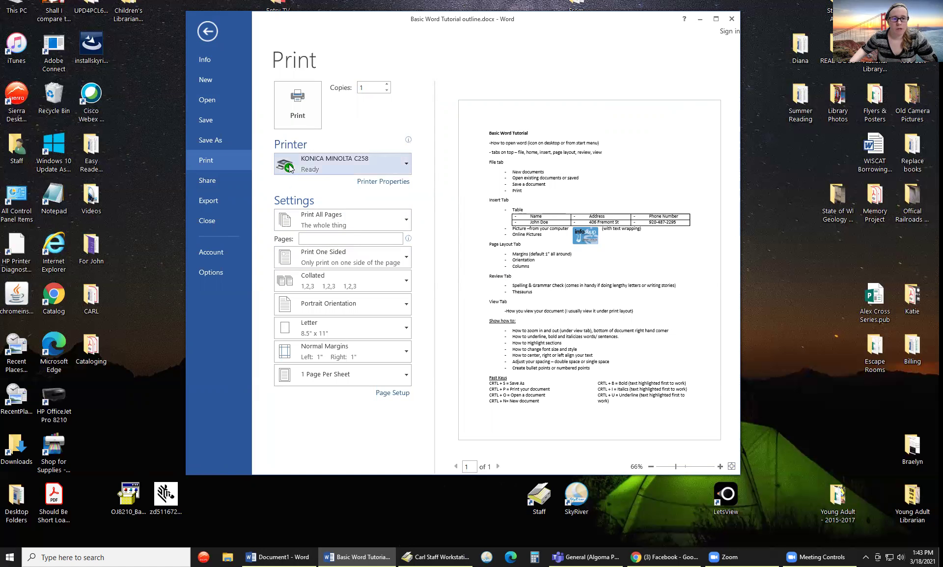
# - Check the printer list keeping KONICA MINOLTA C258, then show the one-sided/two-sided options
pyautogui.click(409, 166)
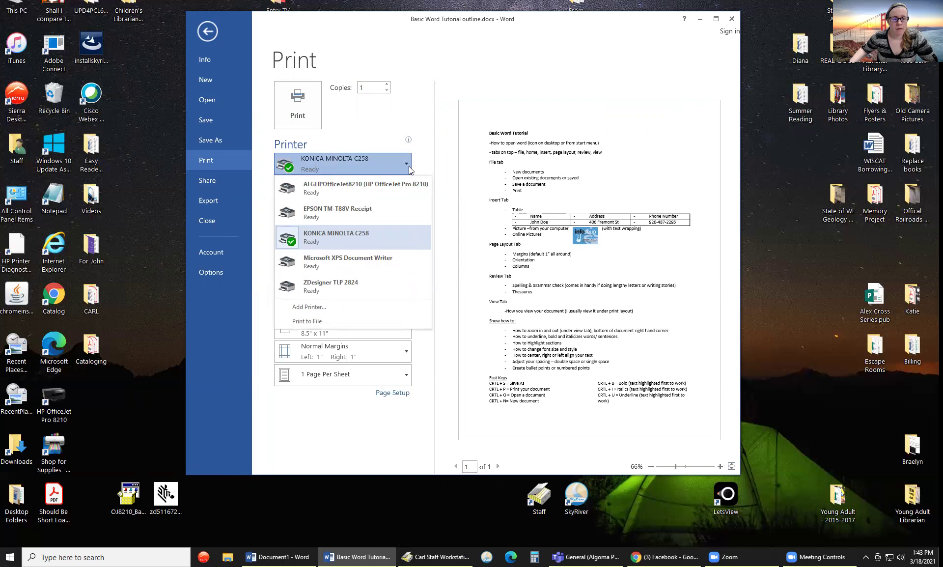
pyautogui.click(409, 166)
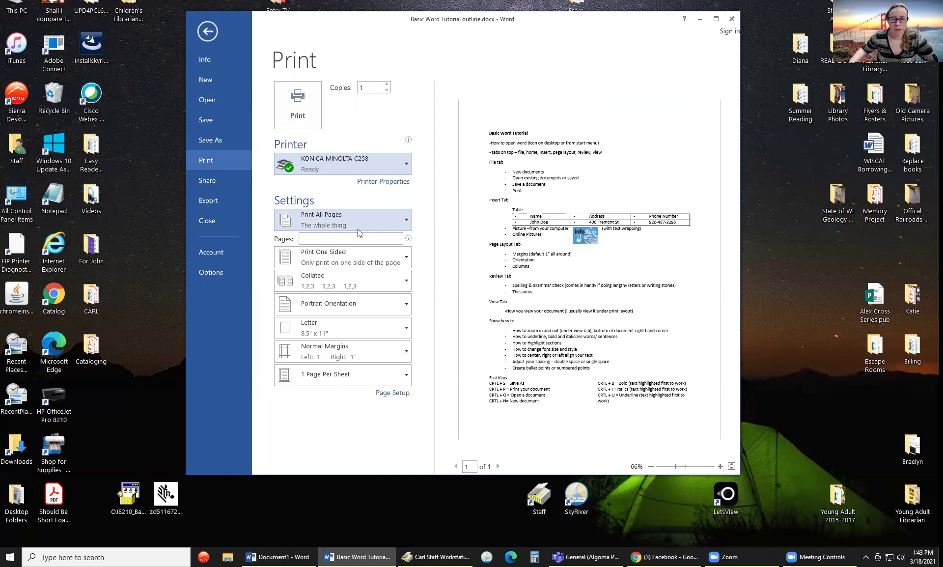
pyautogui.click(359, 263)
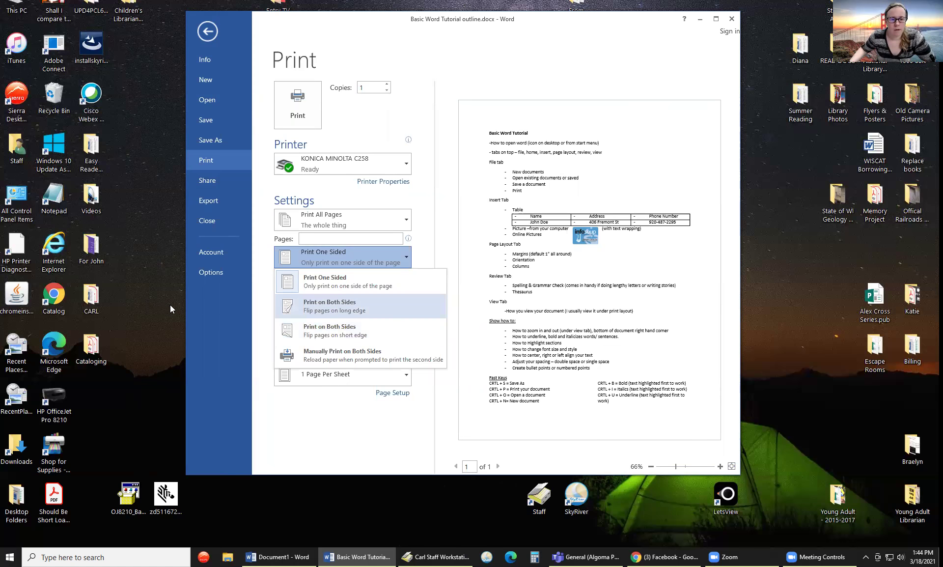
# - Keep one-sided printing and Letter paper, then return to editing the tutorial outline
pyautogui.click(261, 284)
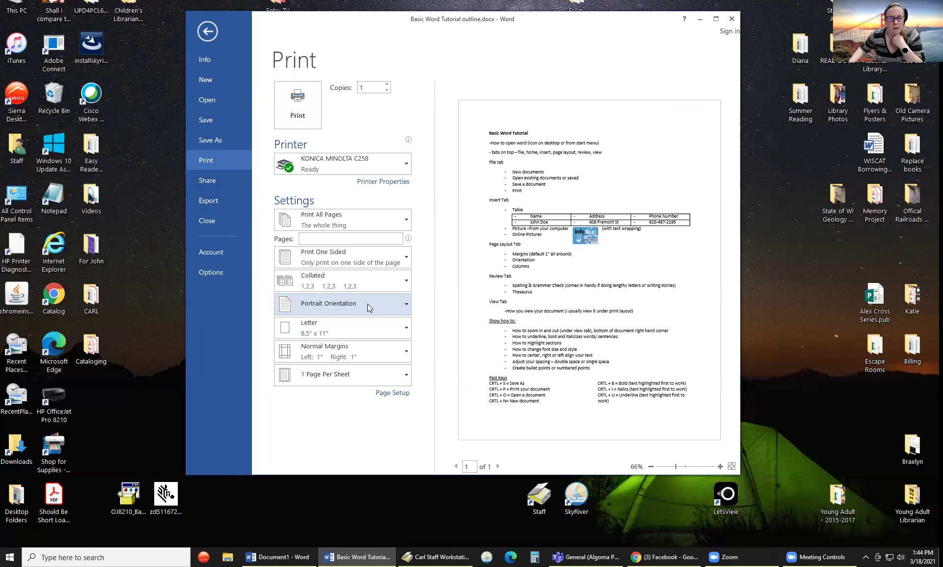
pyautogui.click(364, 330)
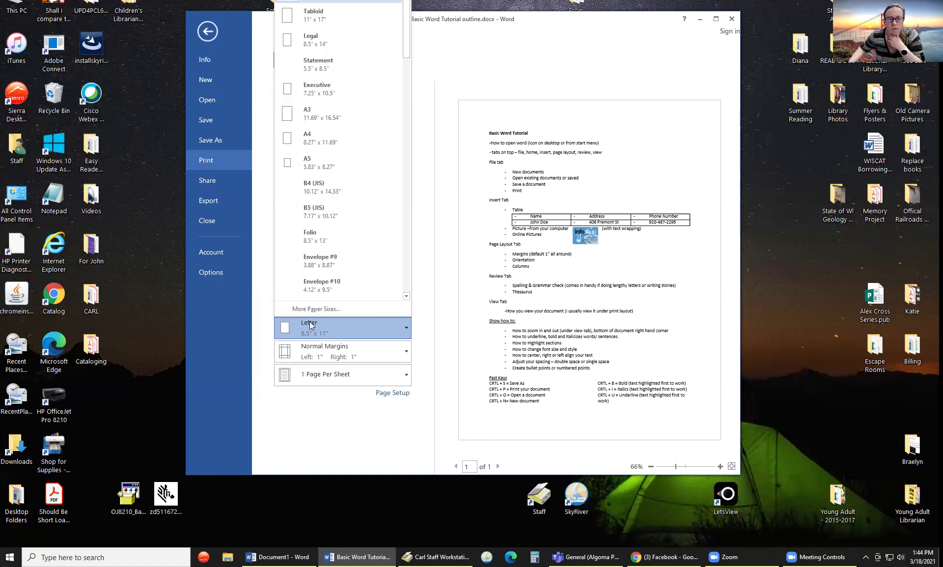
pyautogui.click(303, 420)
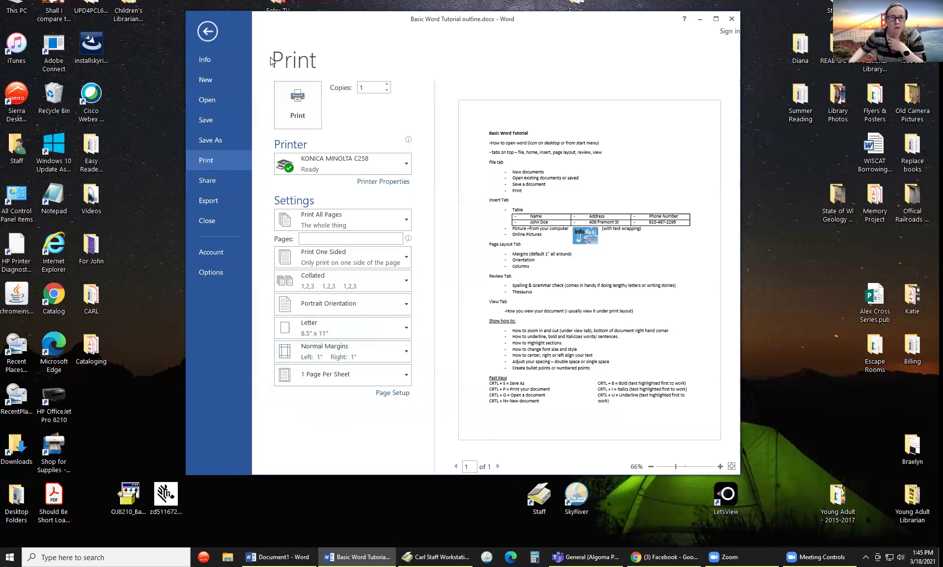
pyautogui.click(208, 32)
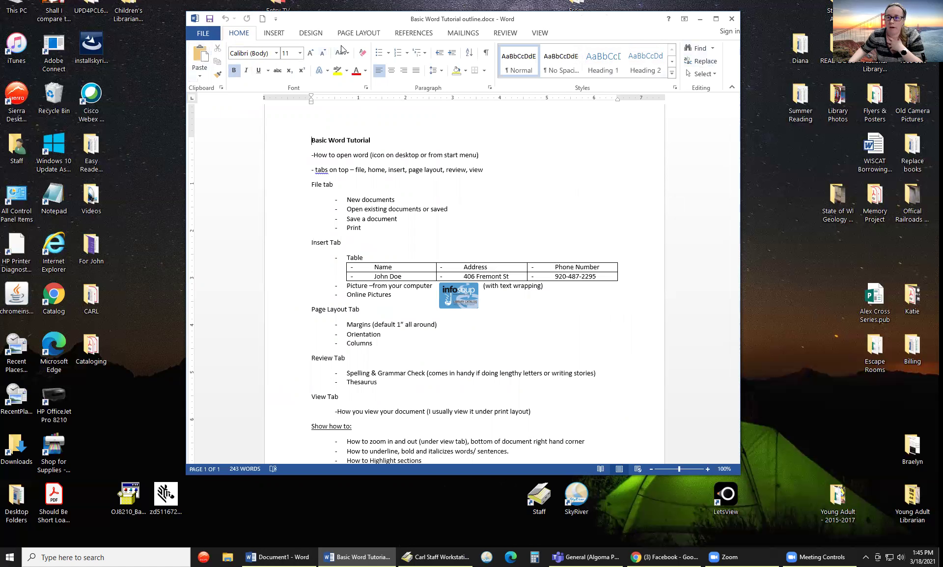
# - Create a new blank Document2 and bring up its INSERT ribbon
pyautogui.click(273, 36)
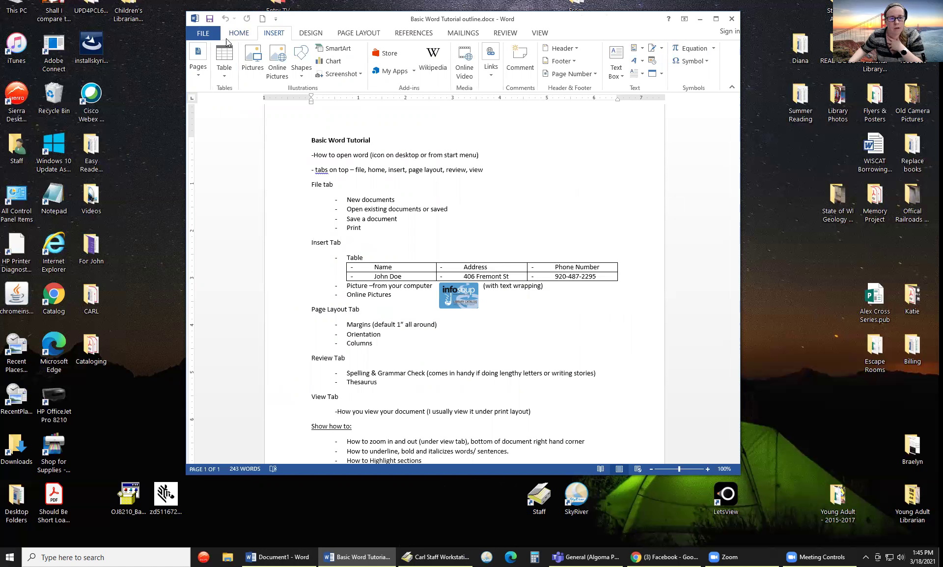
pyautogui.click(206, 34)
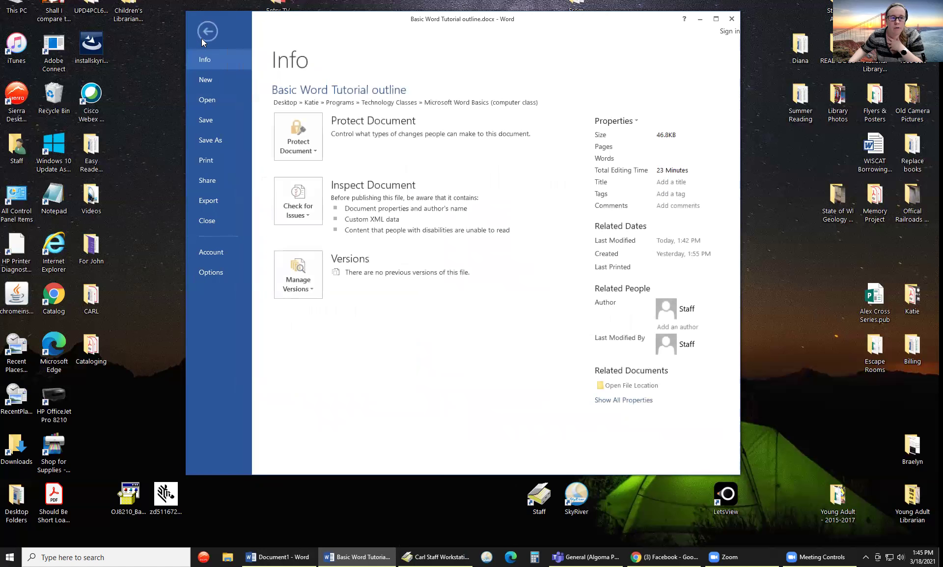
pyautogui.click(206, 81)
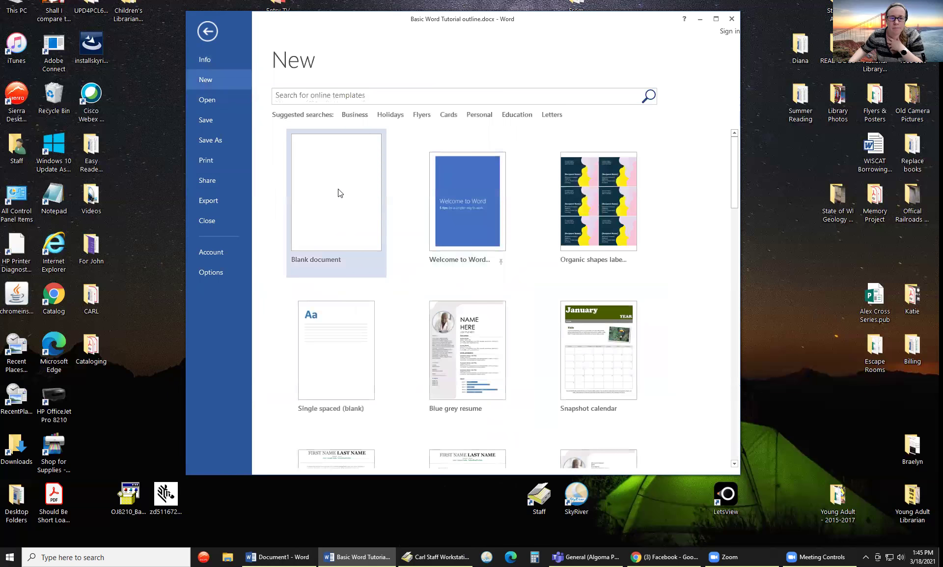
pyautogui.click(338, 191)
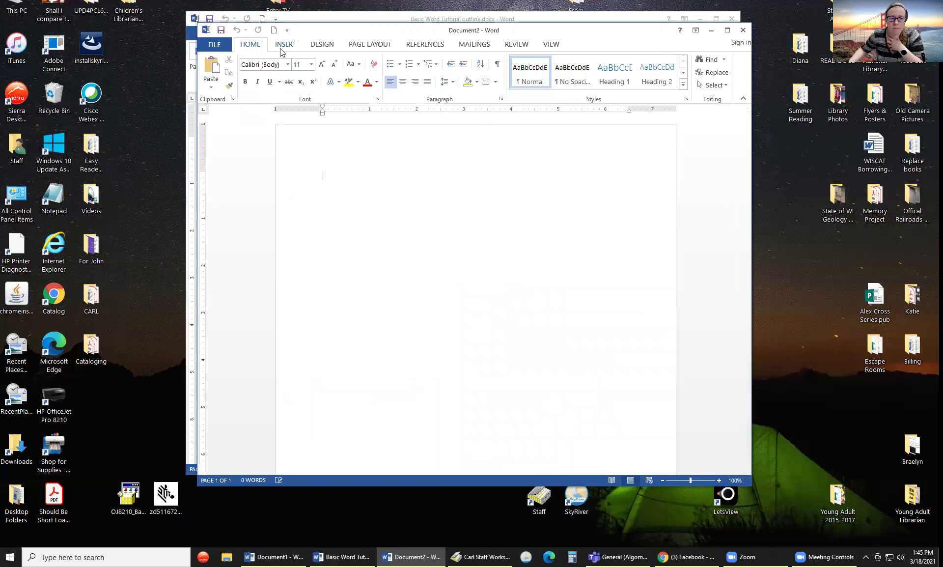
pyautogui.click(282, 49)
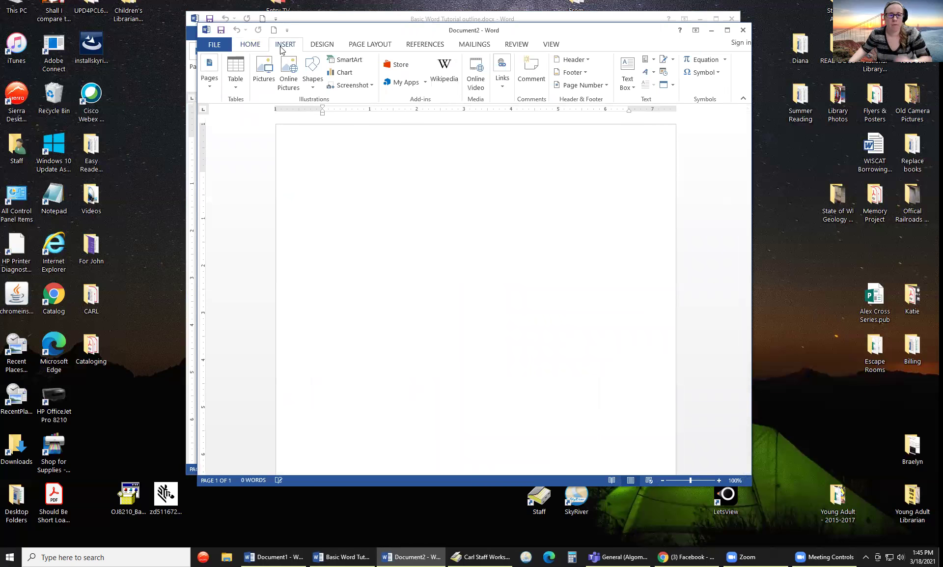
# - Search Bing images for 'dogs' and insert the two puppies photo into Document2
pyautogui.click(289, 70)
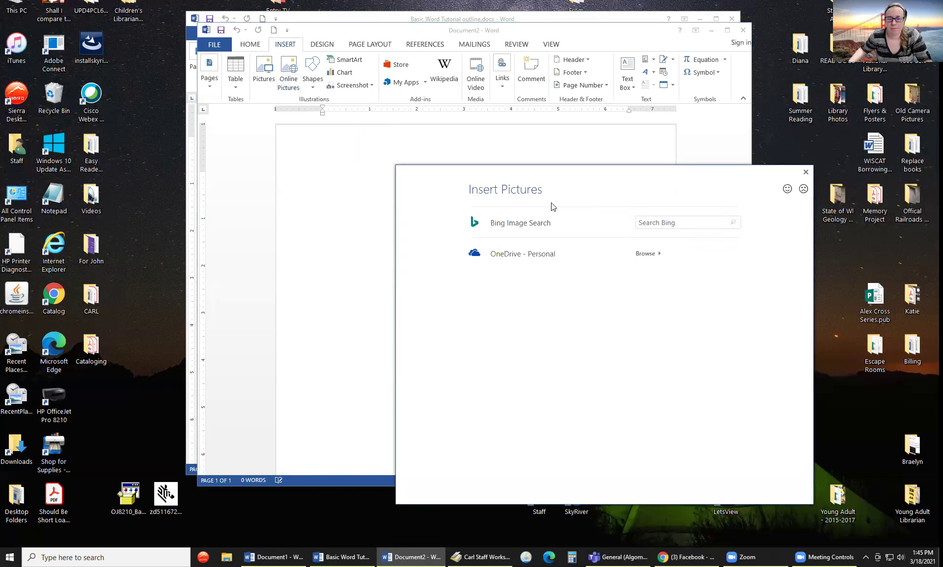
pyautogui.click(640, 222)
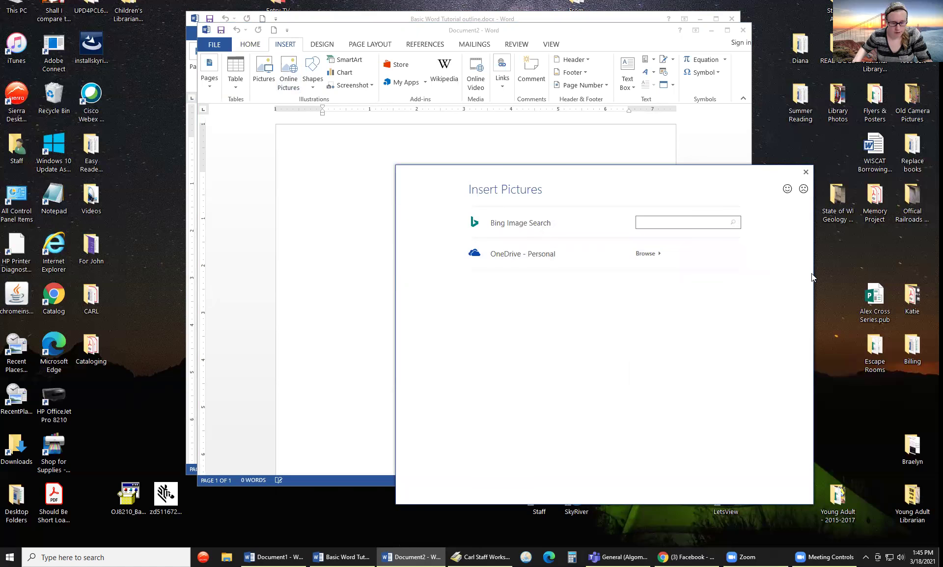
pyautogui.write('dogs')
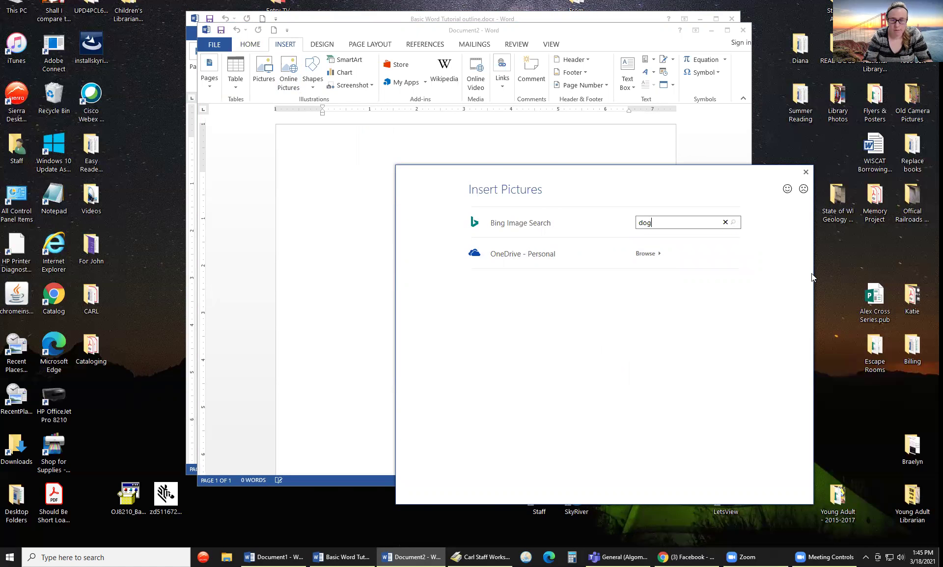
pyautogui.press('Return')
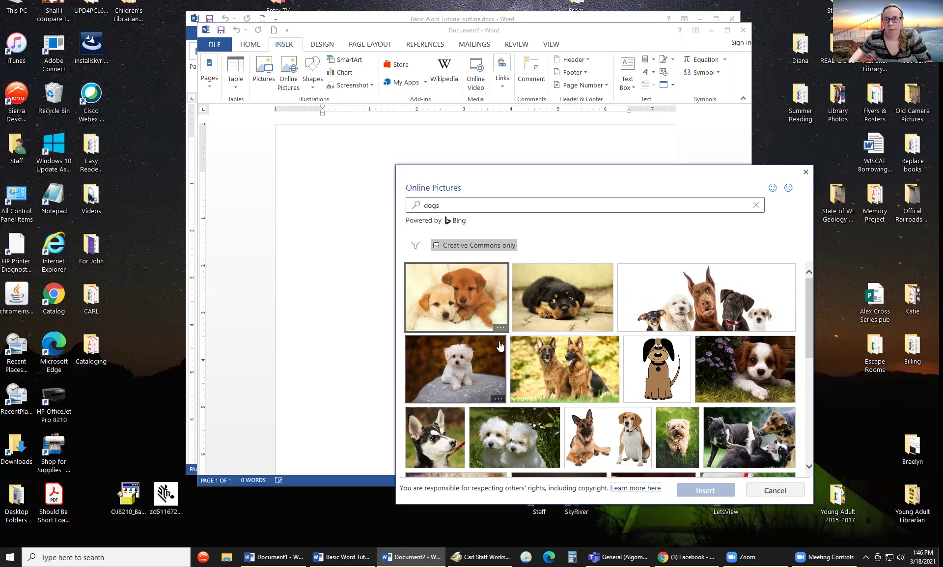
pyautogui.scroll(-2, 500, 347)
pyautogui.scroll(2, 499, 341)
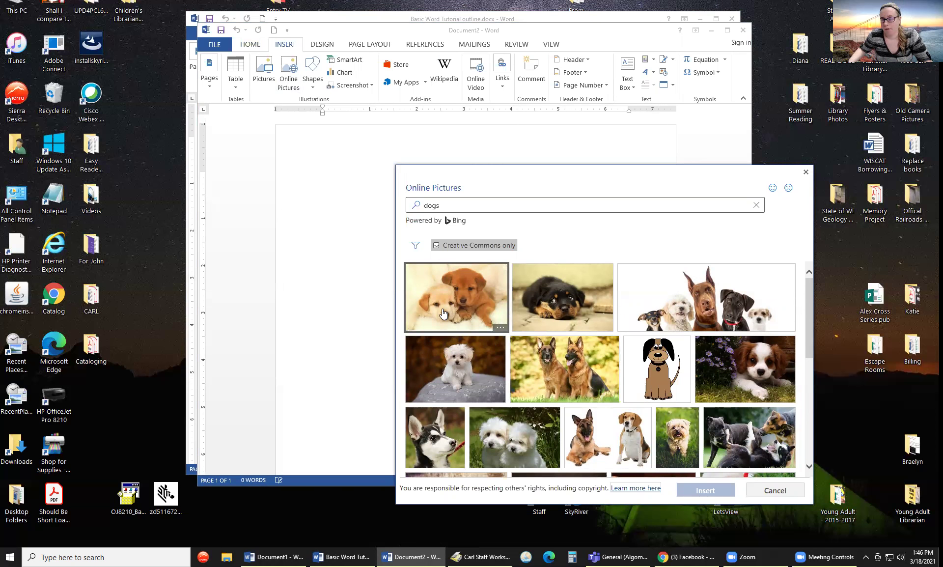
pyautogui.click(497, 315)
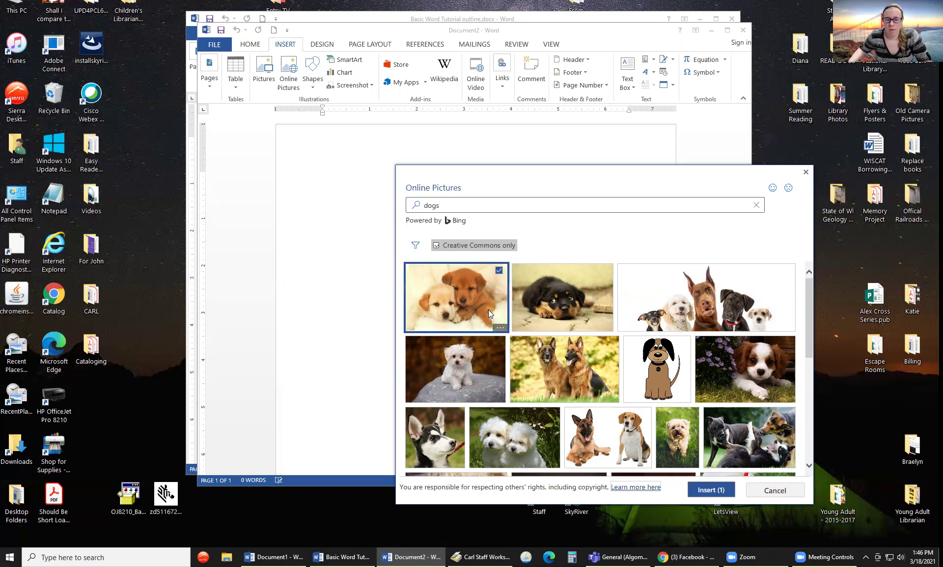
pyautogui.click(701, 490)
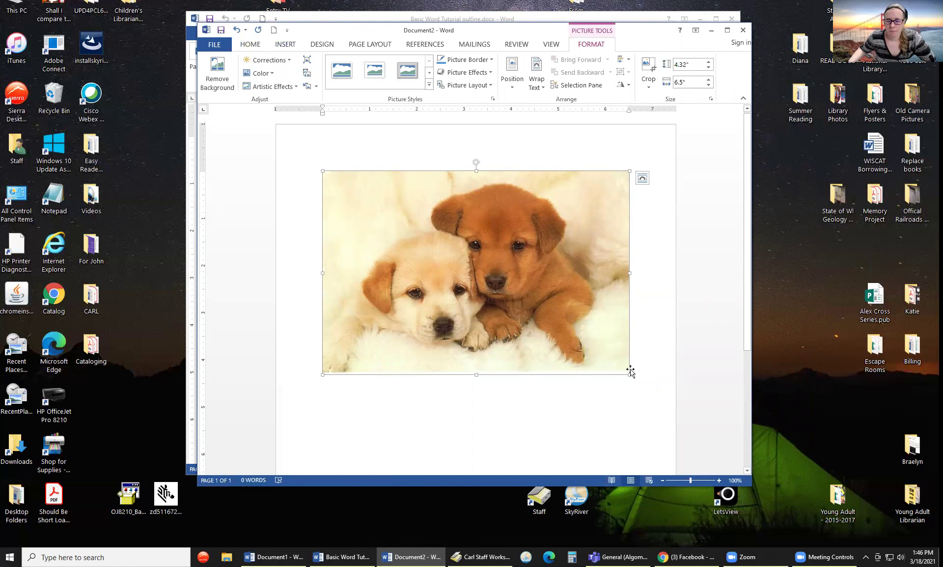
# - Shrink the puppy photo, then enlarge it back to about 3.34 by 5.04 inches
pyautogui.moveTo(629, 373); pyautogui.dragTo(541, 314)
pyautogui.click(564, 373)
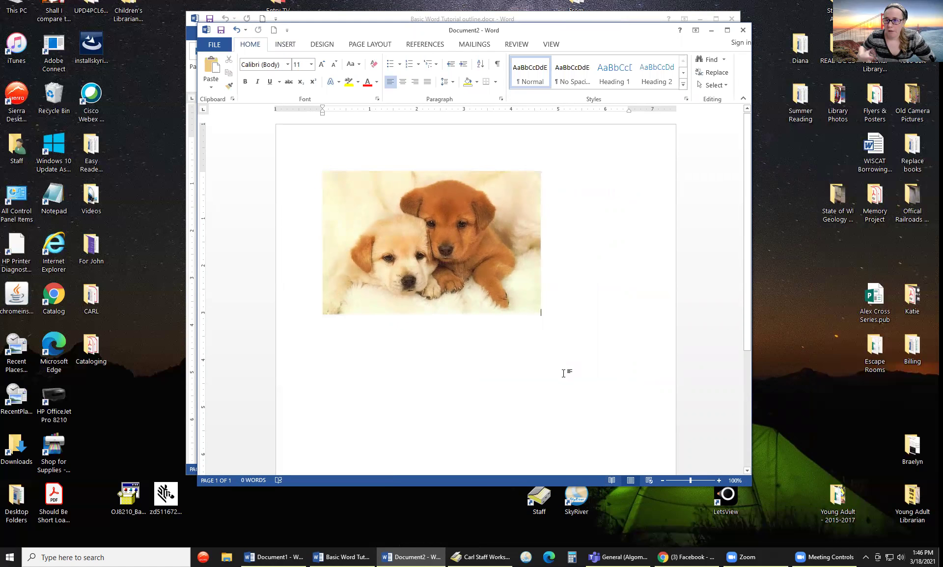
pyautogui.click(436, 262)
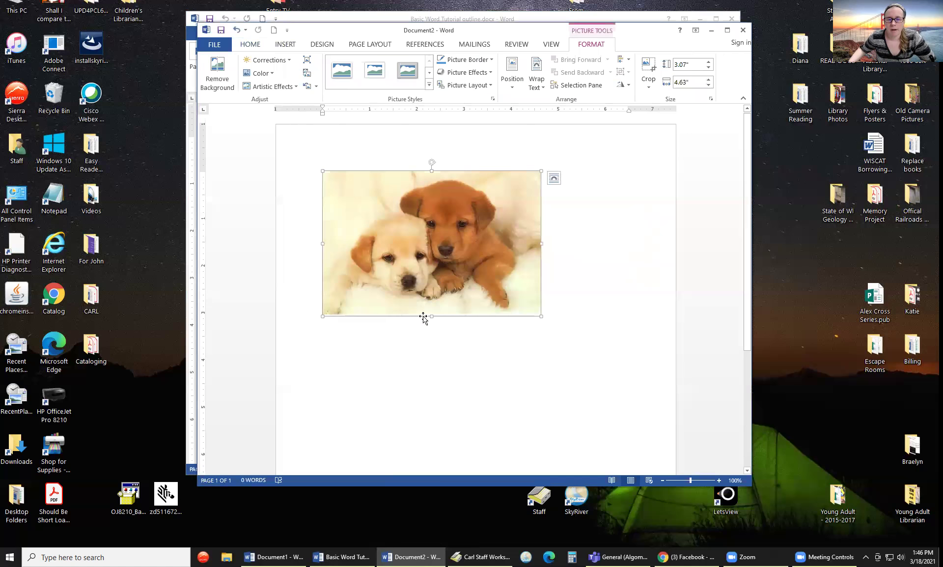
pyautogui.moveTo(406, 287); pyautogui.dragTo(282, 264)
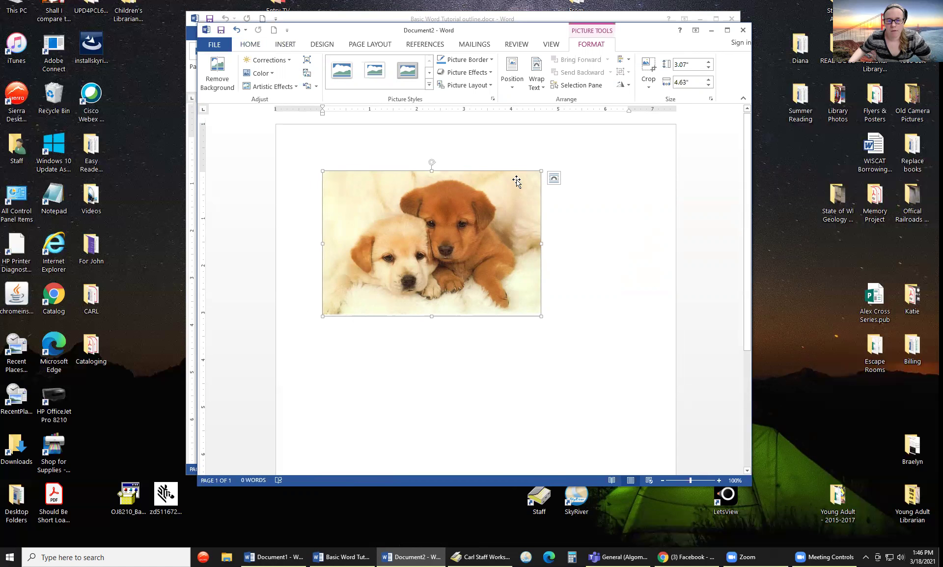
pyautogui.moveTo(541, 316); pyautogui.dragTo(561, 329)
pyautogui.click(568, 315)
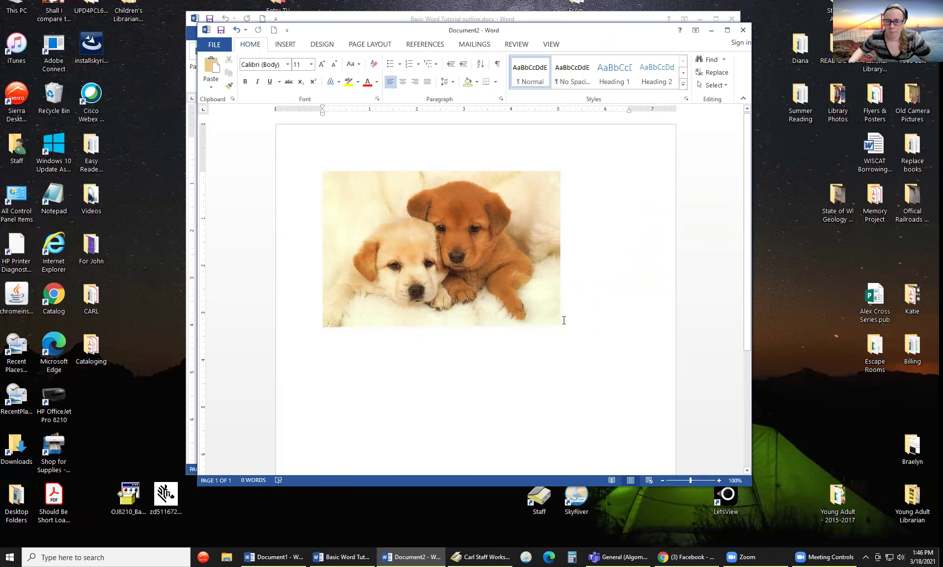
pyautogui.click(543, 302)
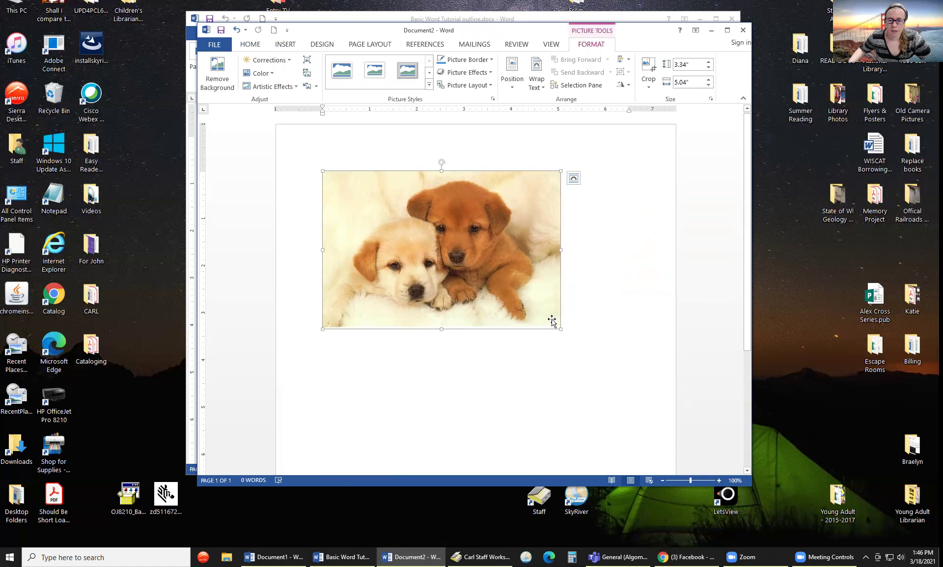
# - Set the puppy photo's text wrapping to Tight and place the cursor beside it
pyautogui.click(573, 179)
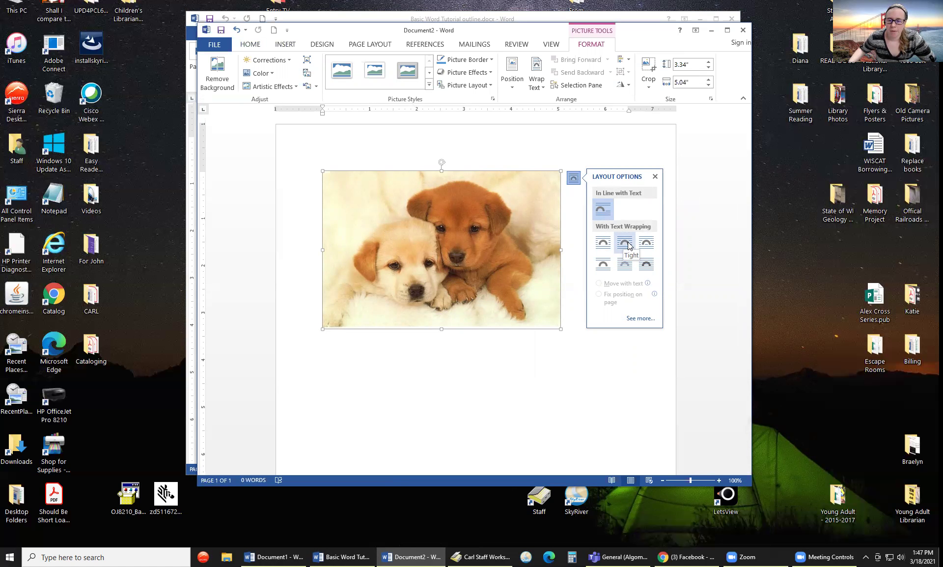
pyautogui.click(629, 245)
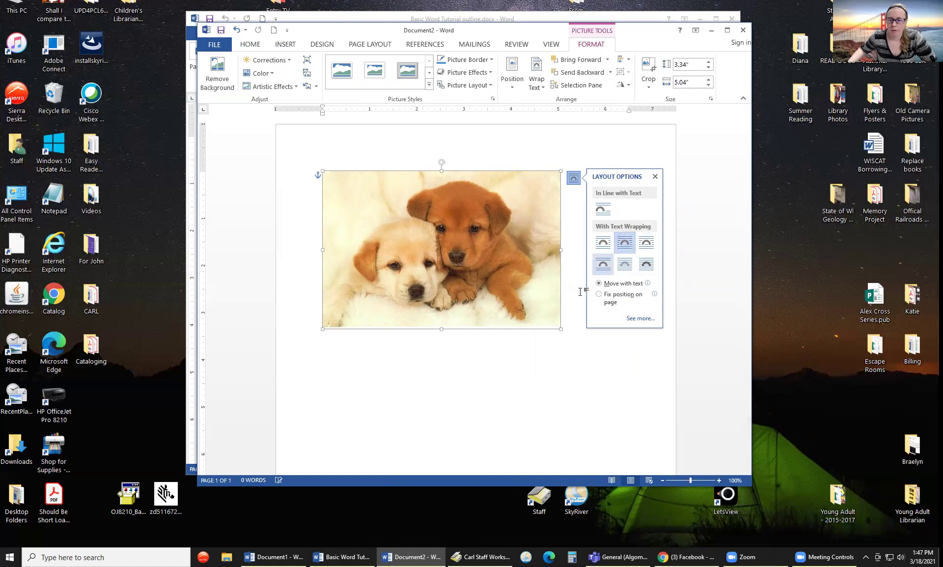
pyautogui.click(605, 369)
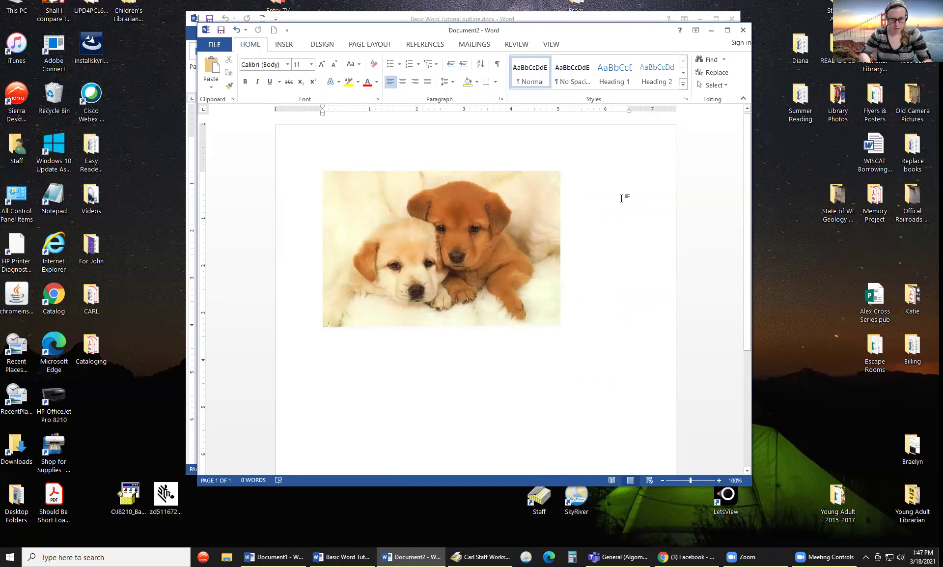
# - Type 'Cute puppies!' and 'Yellow Labs' on separate lines beside the puppy photo
pyautogui.write('Cute ')
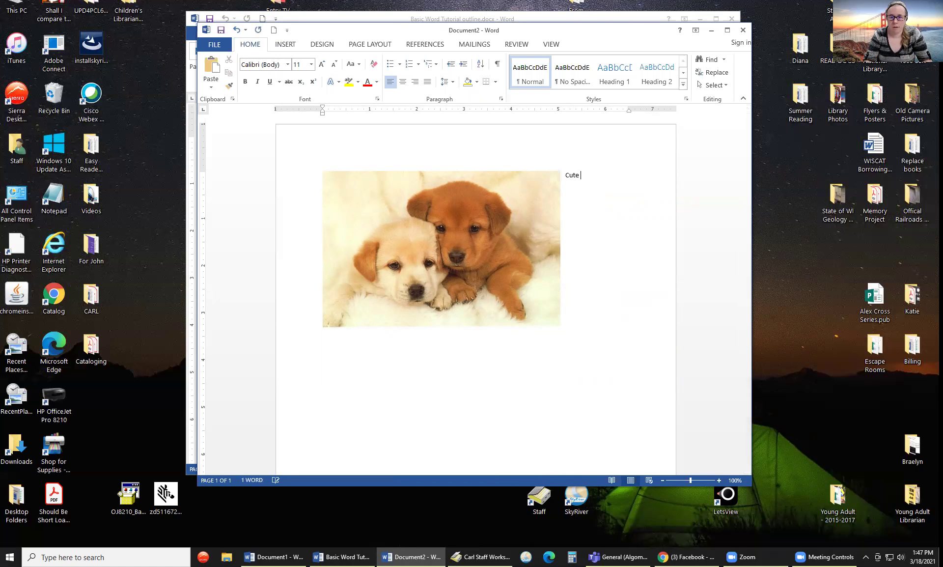
pyautogui.write('puppies!')
pyautogui.press('Return')
pyautogui.press('Return')
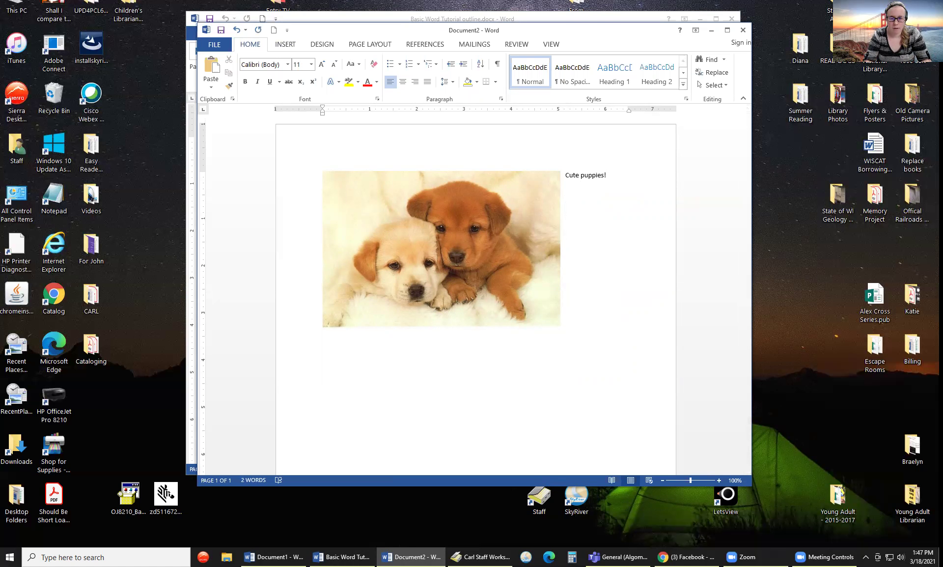
pyautogui.write('Yellow Labs')
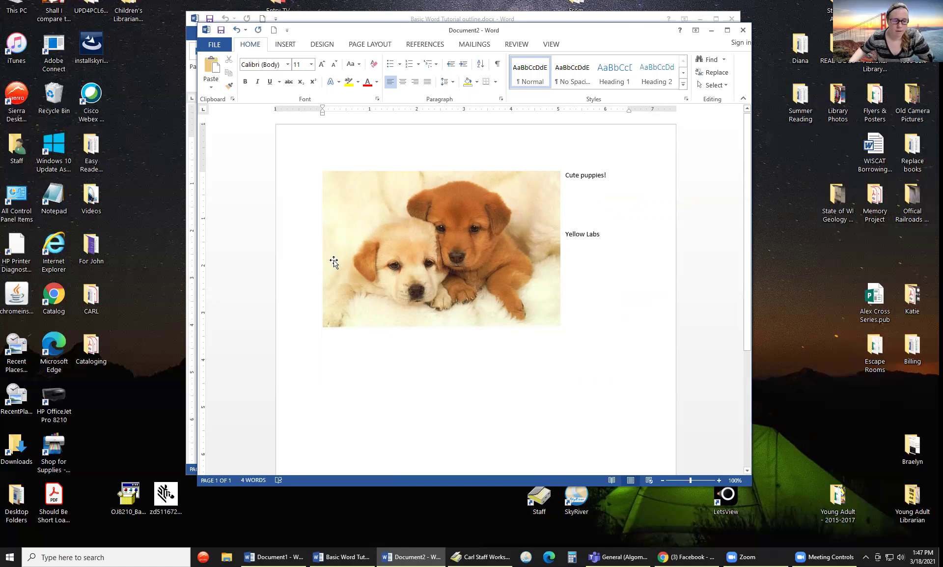
pyautogui.click(497, 352)
pyautogui.click(628, 265)
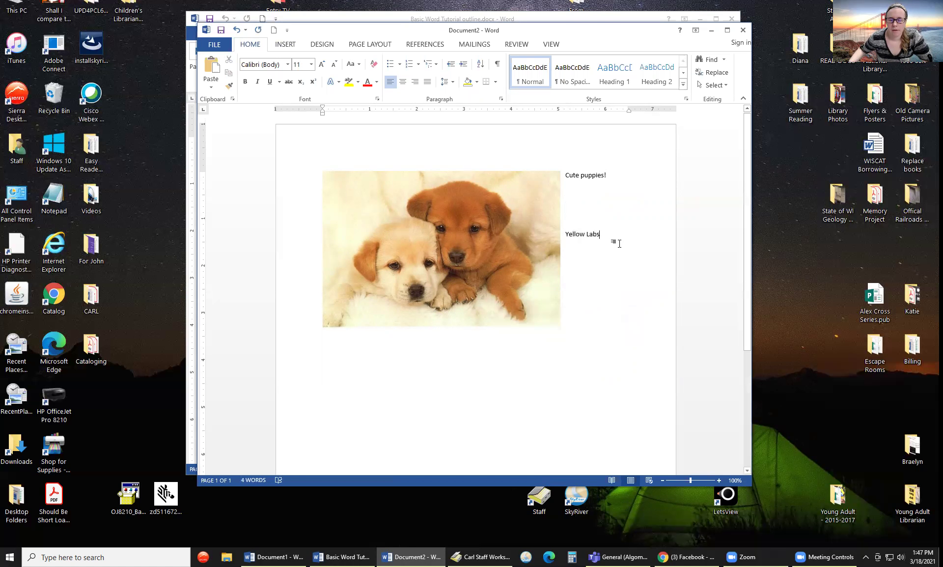
pyautogui.press('Return')
pyautogui.press('Return')
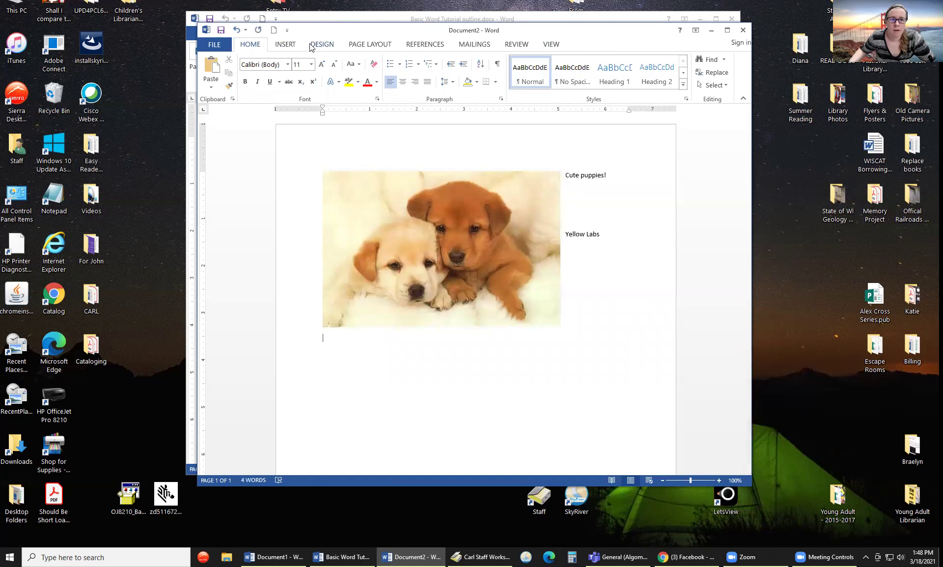
pyautogui.click(294, 46)
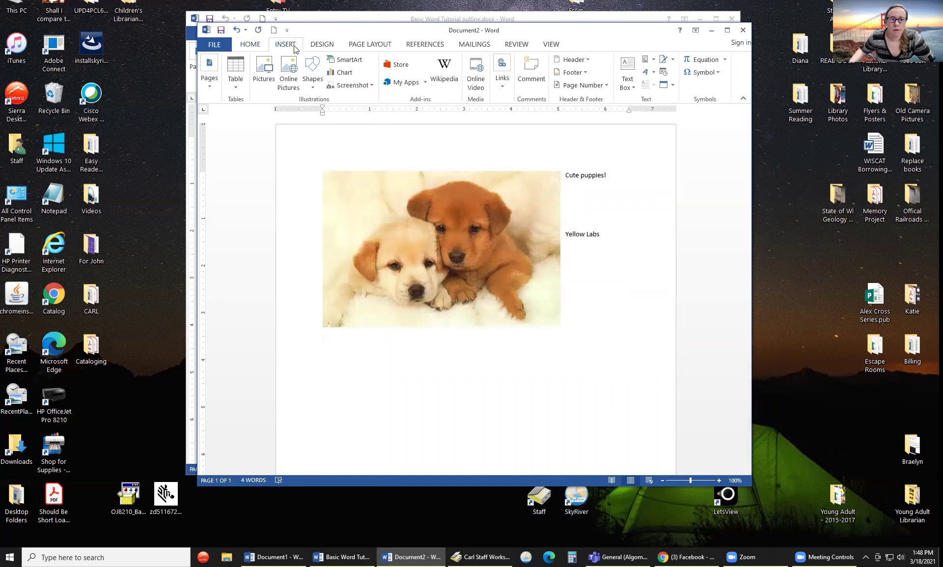
# - Insert 'celebrate the freedom to read.png' from the Pictures folder
pyautogui.click(265, 78)
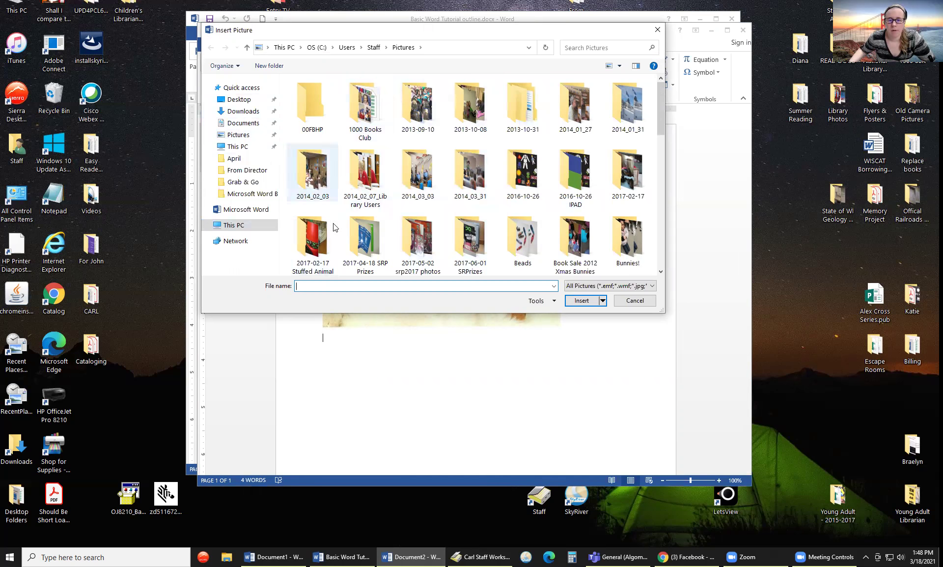
pyautogui.scroll(-5, 550, 175)
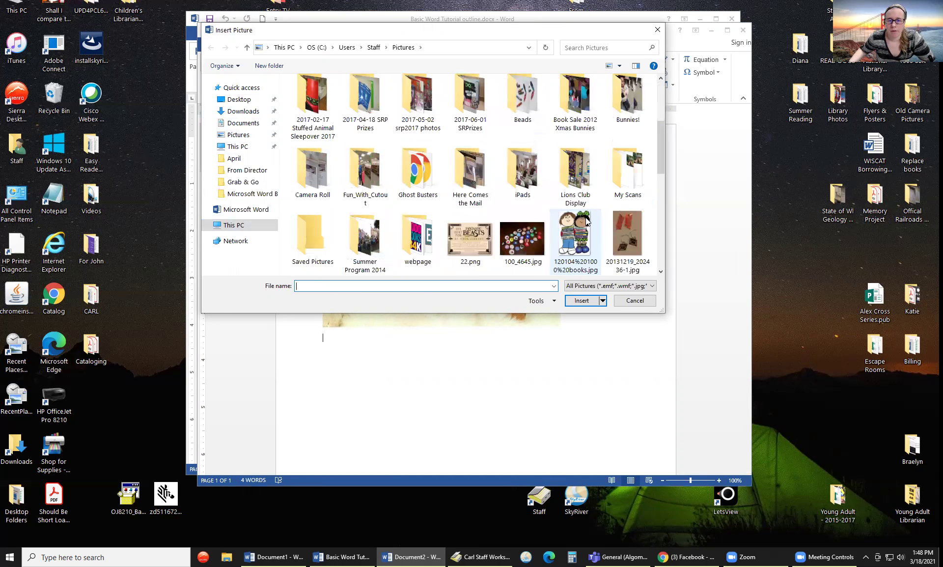
pyautogui.scroll(-2, 498, 205)
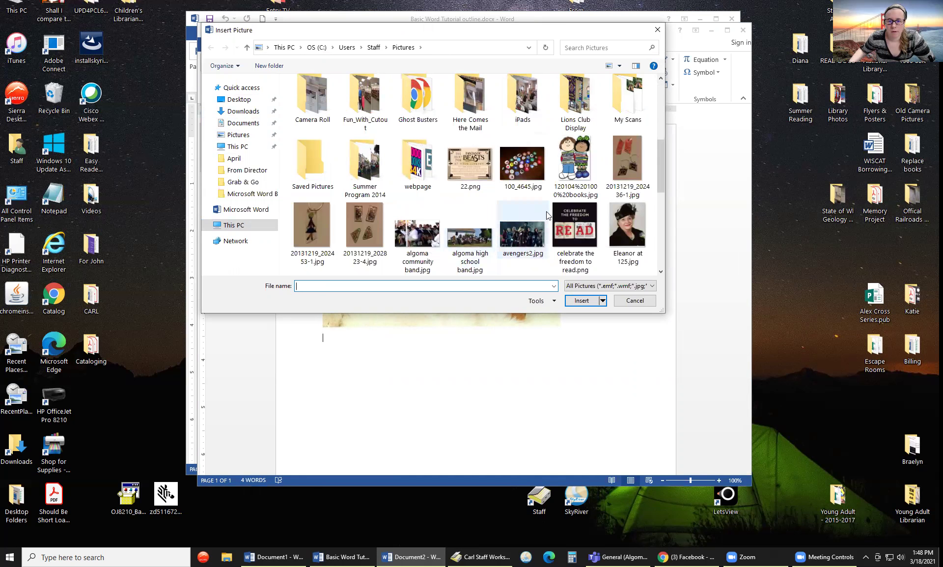
pyautogui.click(568, 219)
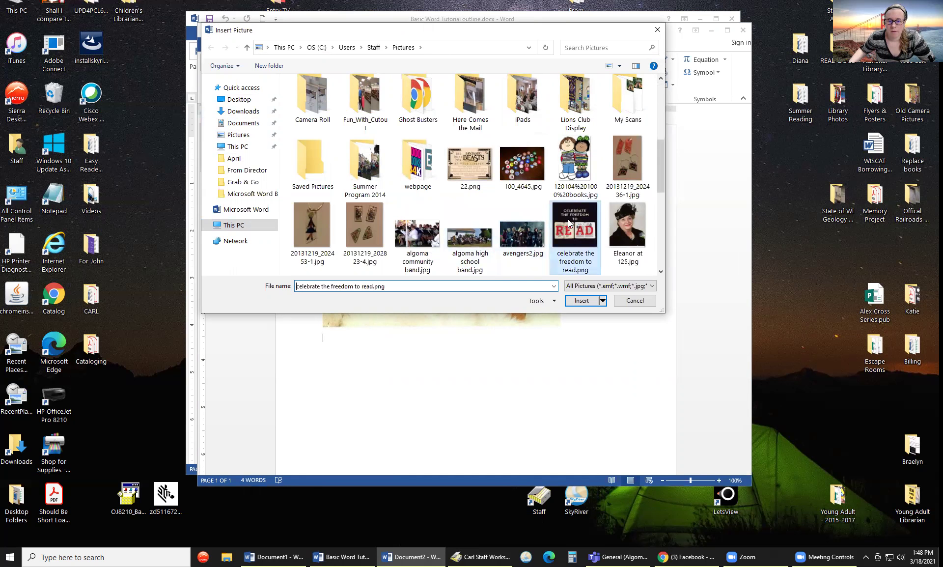
pyautogui.click(582, 301)
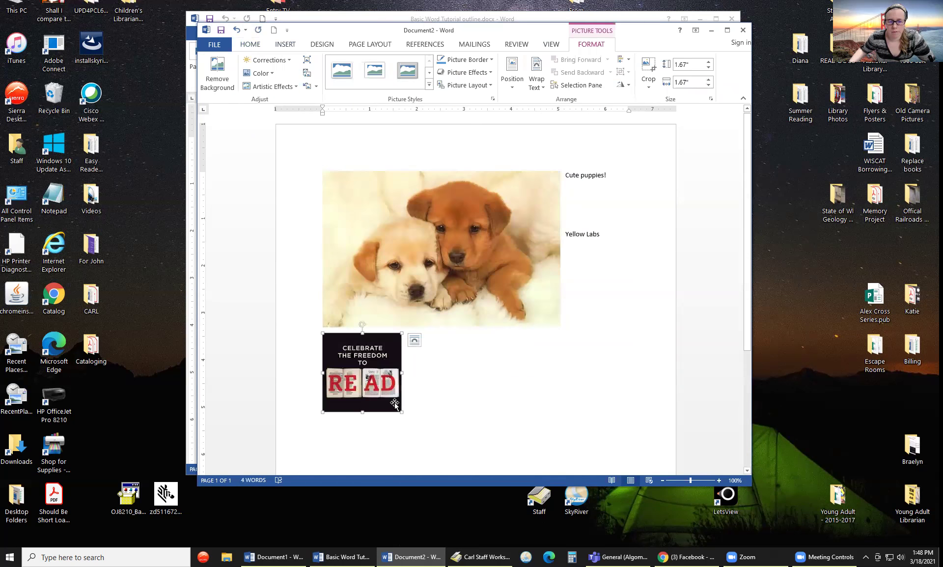
# - Resize the READ picture, give it Tight wrapping, and move it under Yellow Labs
pyautogui.moveTo(400, 412); pyautogui.dragTo(434, 444)
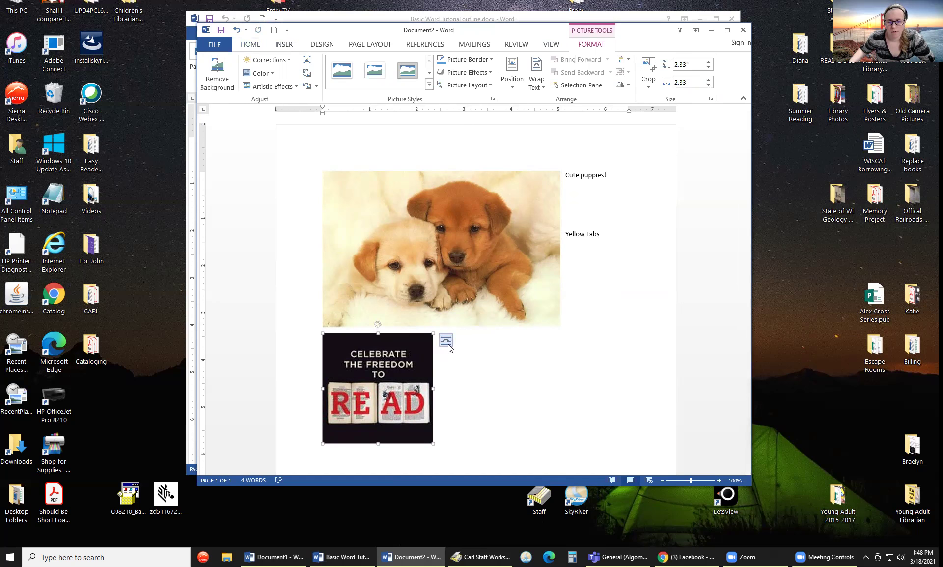
pyautogui.click(448, 345)
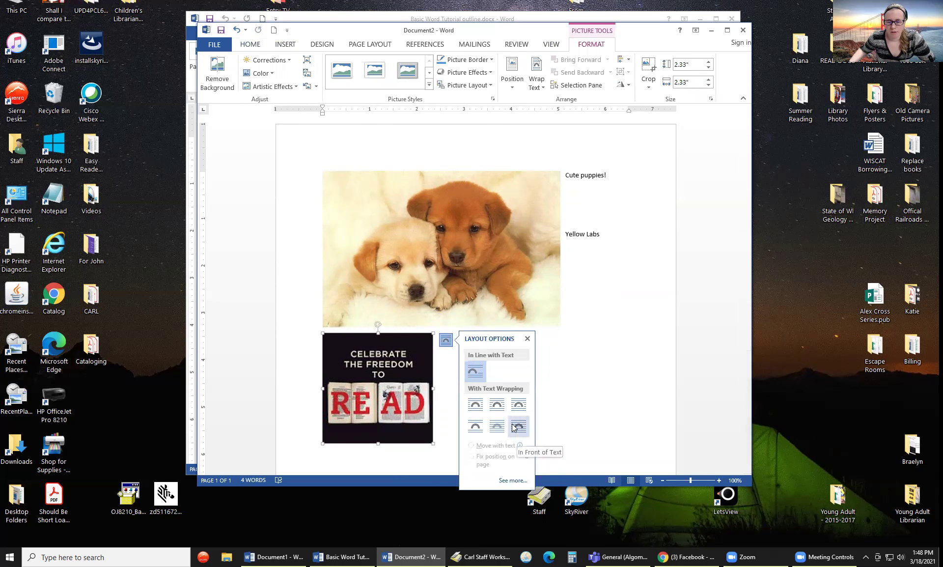
pyautogui.click(497, 407)
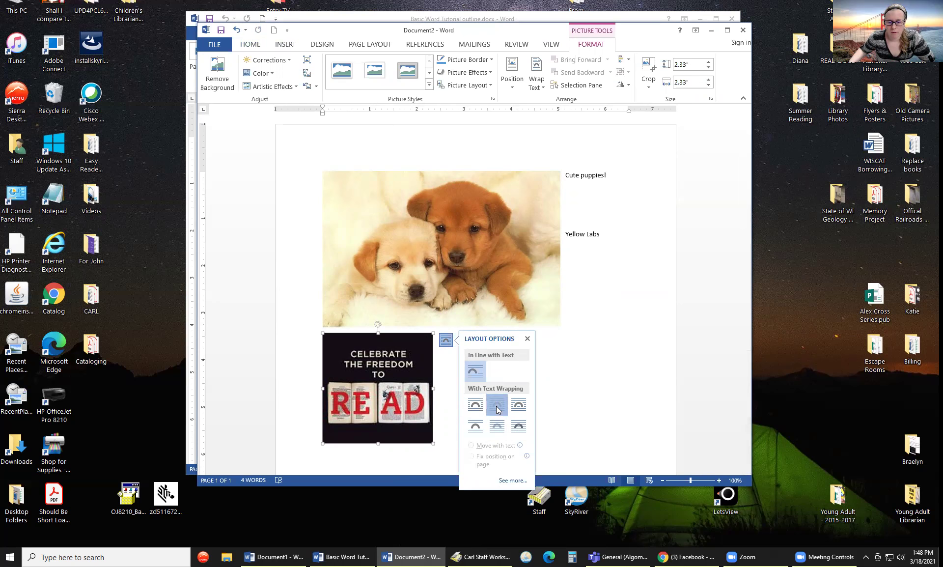
pyautogui.click(586, 380)
pyautogui.moveTo(395, 393); pyautogui.dragTo(627, 317)
pyautogui.moveTo(563, 366); pyautogui.dragTo(598, 313)
pyautogui.click(436, 420)
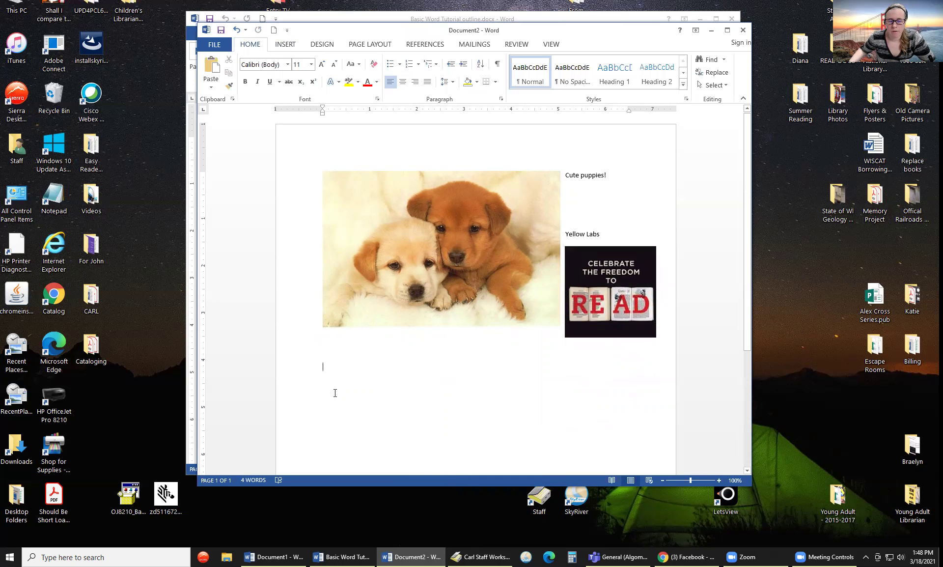
# - Set the READ picture In Line with Text and drag it right of the puppies photo
pyautogui.click(347, 316)
pyautogui.click(376, 383)
pyautogui.click(574, 327)
pyautogui.click(553, 350)
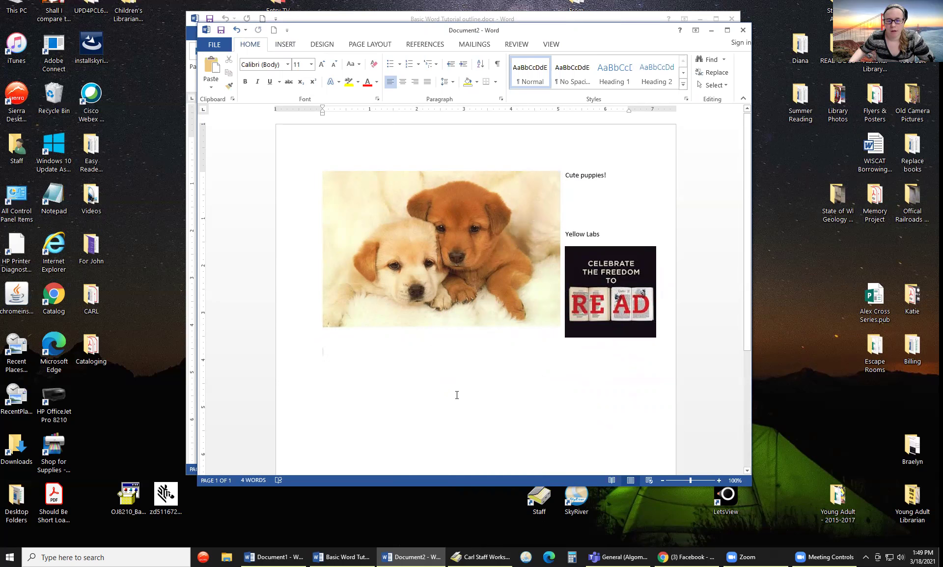
pyautogui.rightClick(617, 288)
pyautogui.click(670, 253)
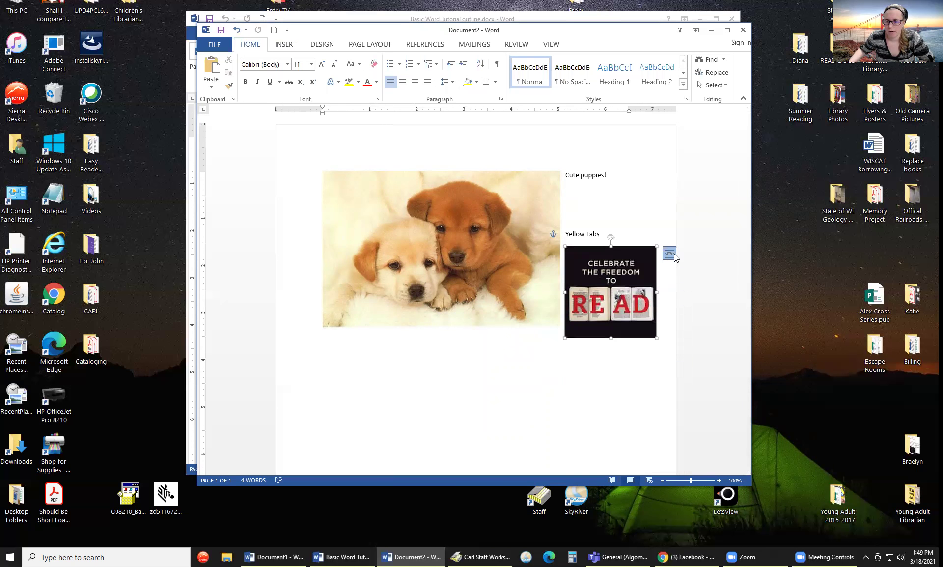
pyautogui.click(693, 285)
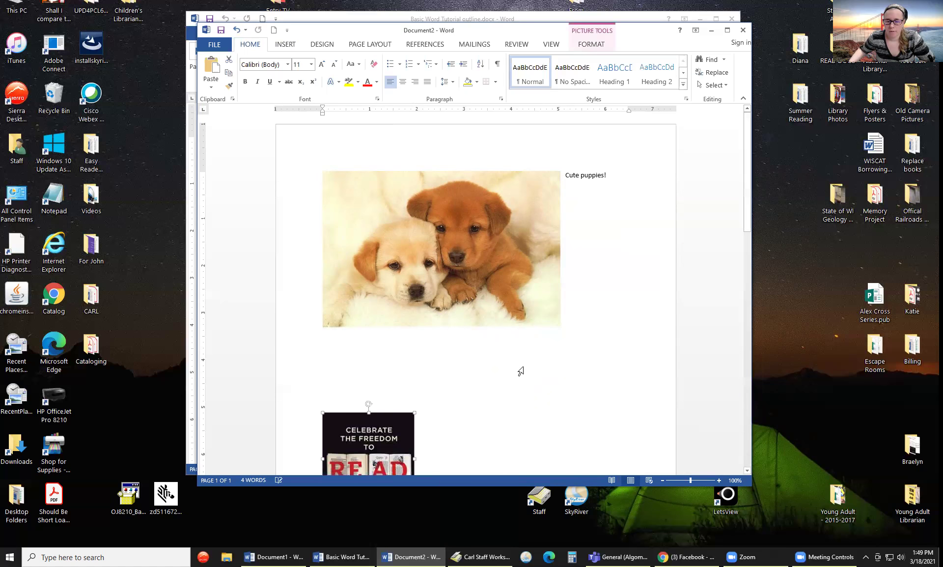
pyautogui.scroll(-1, 468, 453)
pyautogui.scroll(-5, 469, 453)
pyautogui.moveTo(370, 282); pyautogui.dragTo(639, 155)
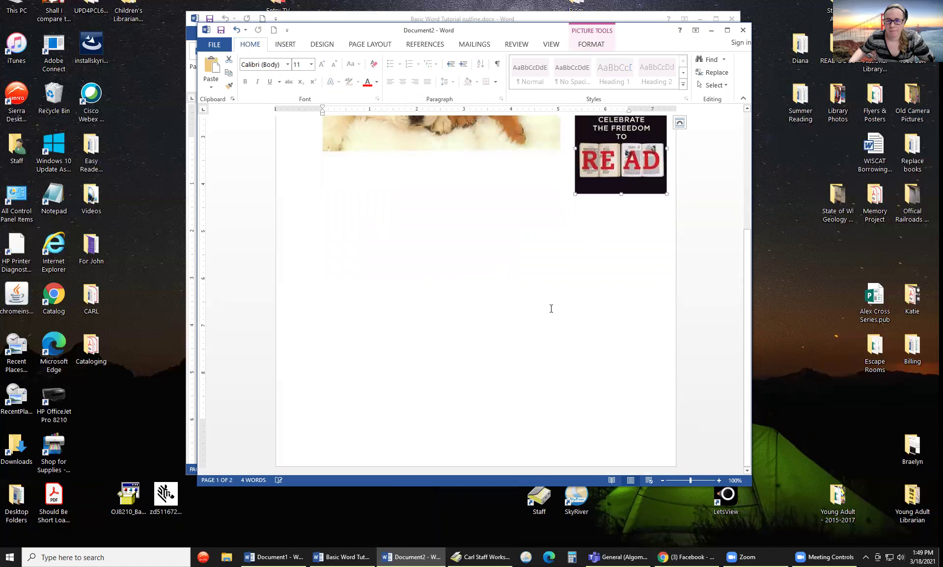
# - Insert a 3x3 table below the pictures with headers Name, Address and Phone Number
pyautogui.click(430, 210)
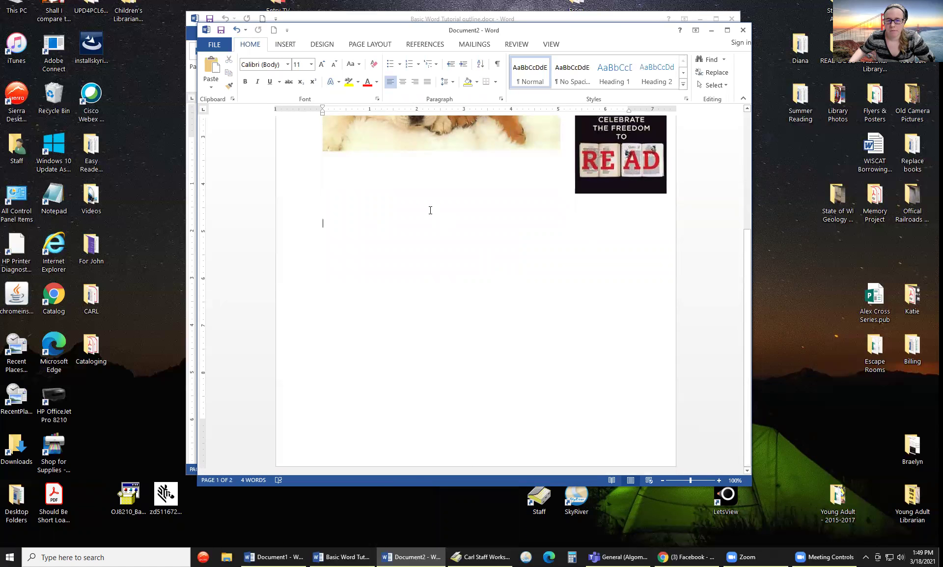
pyautogui.click(290, 45)
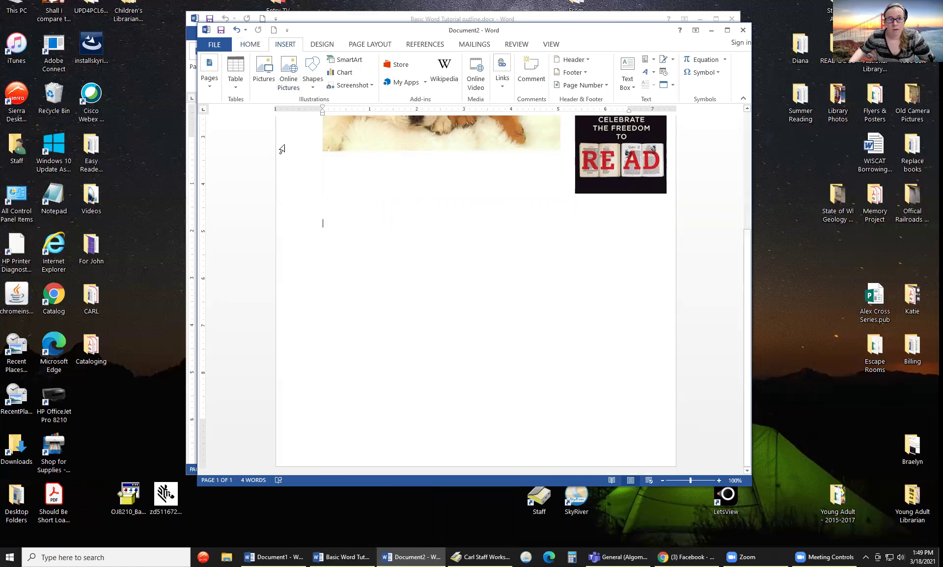
pyautogui.click(235, 85)
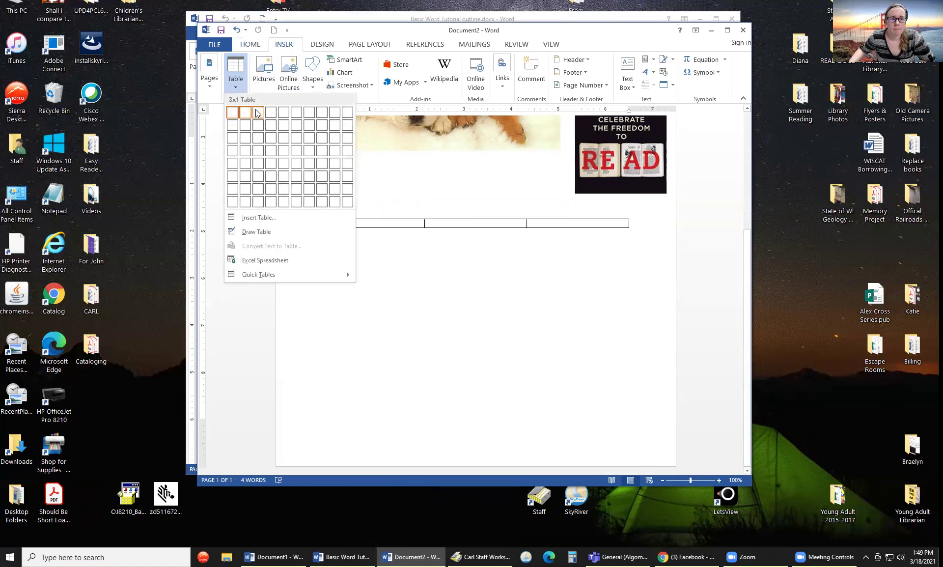
pyautogui.click(257, 138)
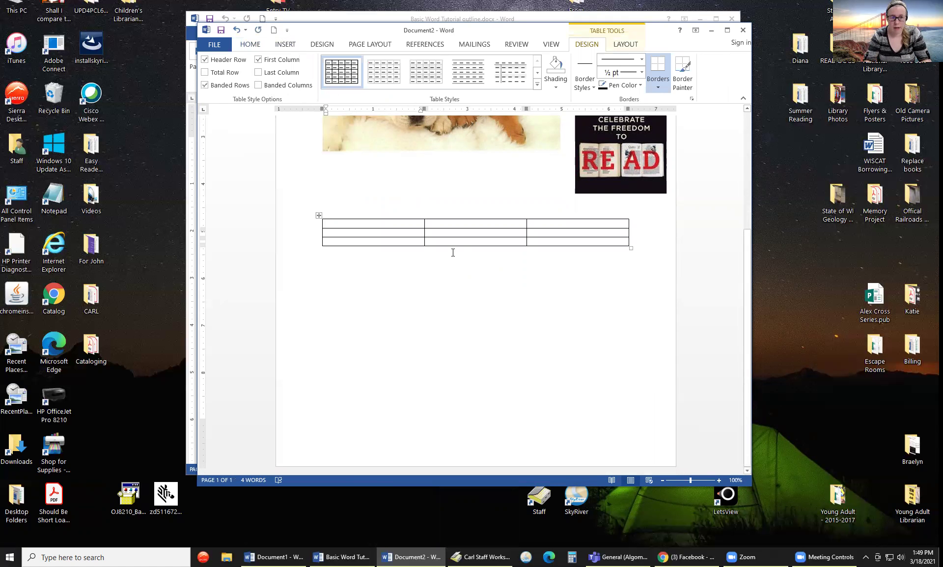
pyautogui.write('Name')
pyautogui.press('Tab')
pyautogui.write('Address')
pyautogui.press('Tab')
pyautogui.write('Phone Number')
pyautogui.press('Tab')
# - Fill two table rows with each contact's name, Algoma street address and phone number
pyautogui.write('J')
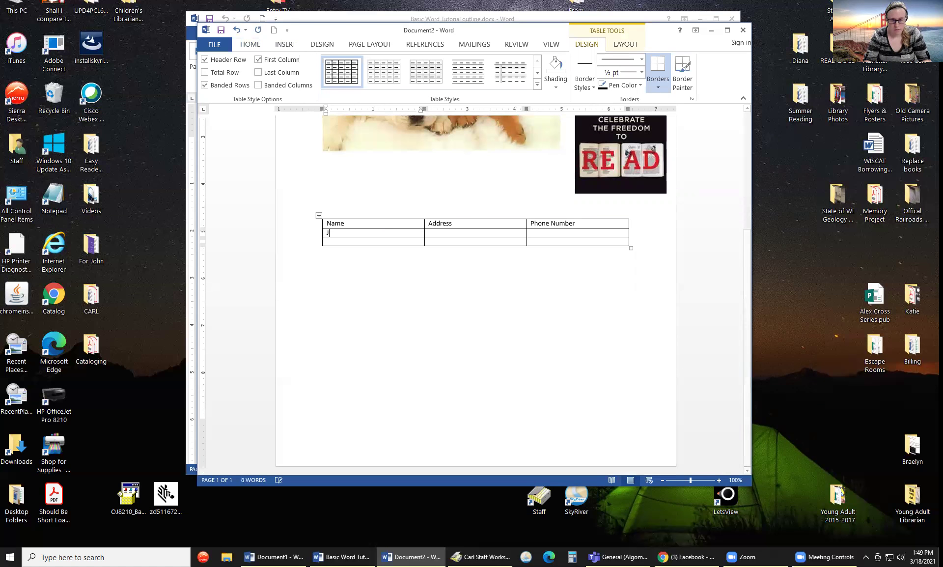
pyautogui.write('ohn Doe')
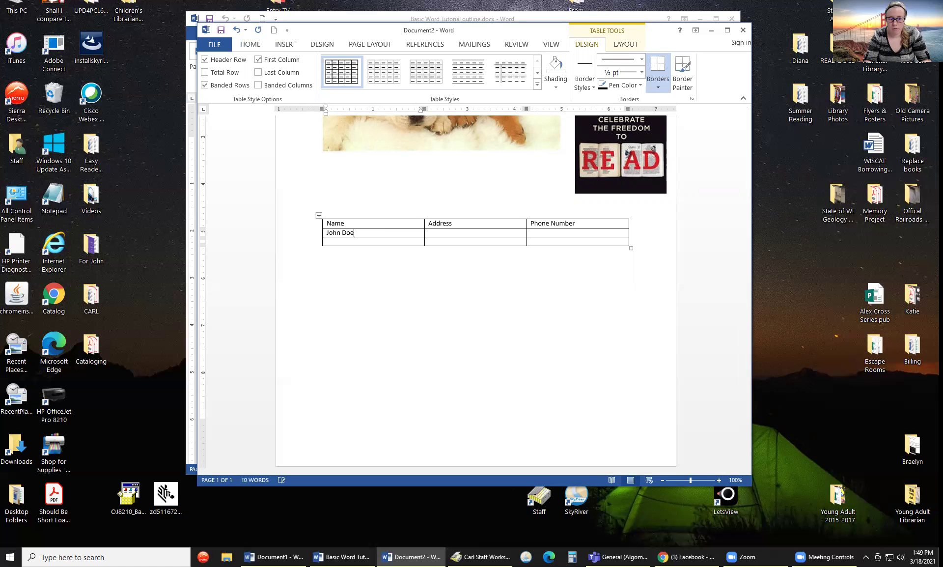
pyautogui.press('Tab')
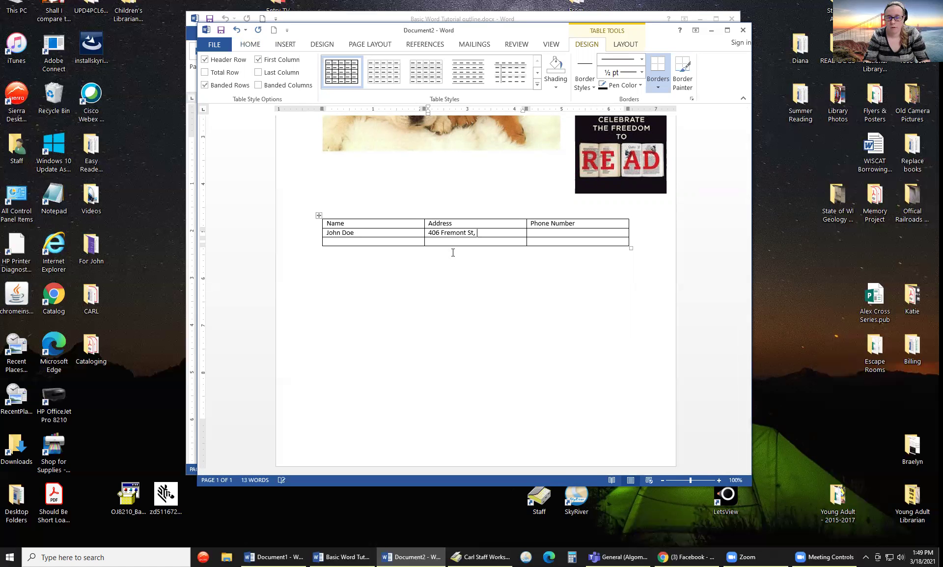
pyautogui.press('Tab')
pyautogui.write('487-')
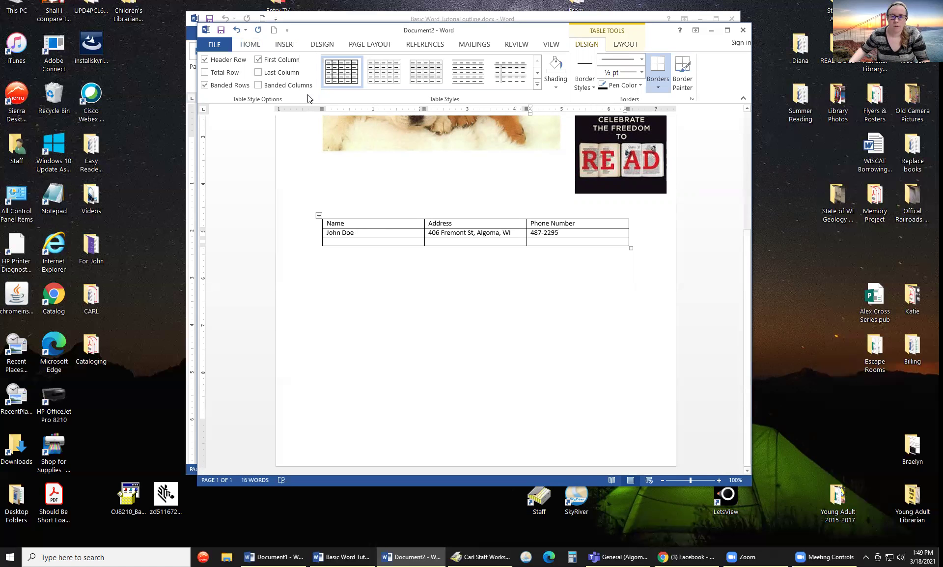
pyautogui.click(356, 239)
pyautogui.write('J')
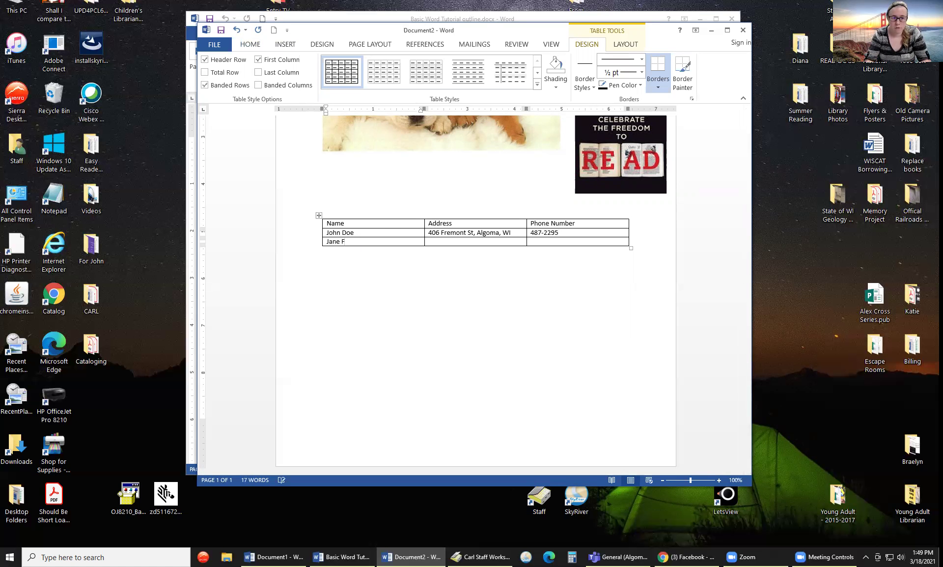
pyautogui.write('ane dOE')
pyautogui.press('Tab')
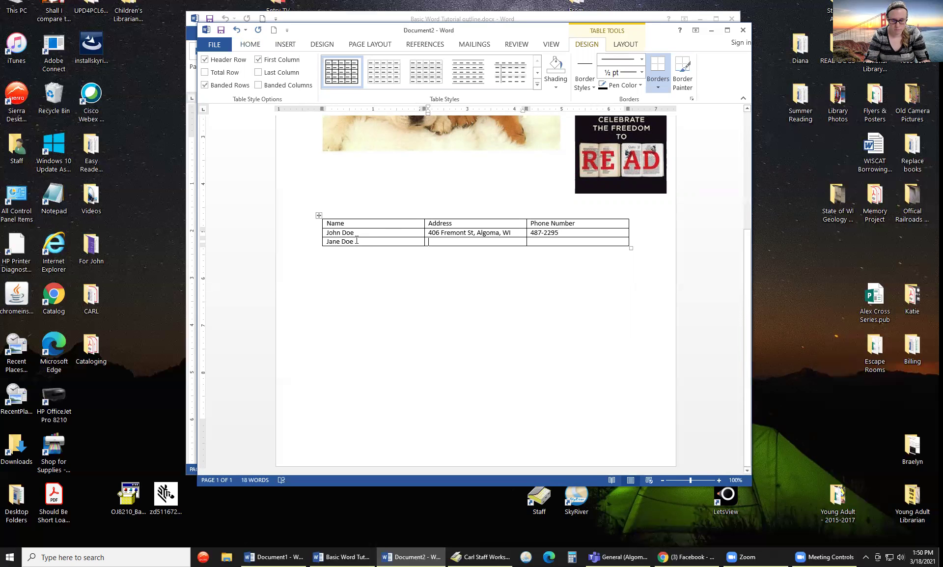
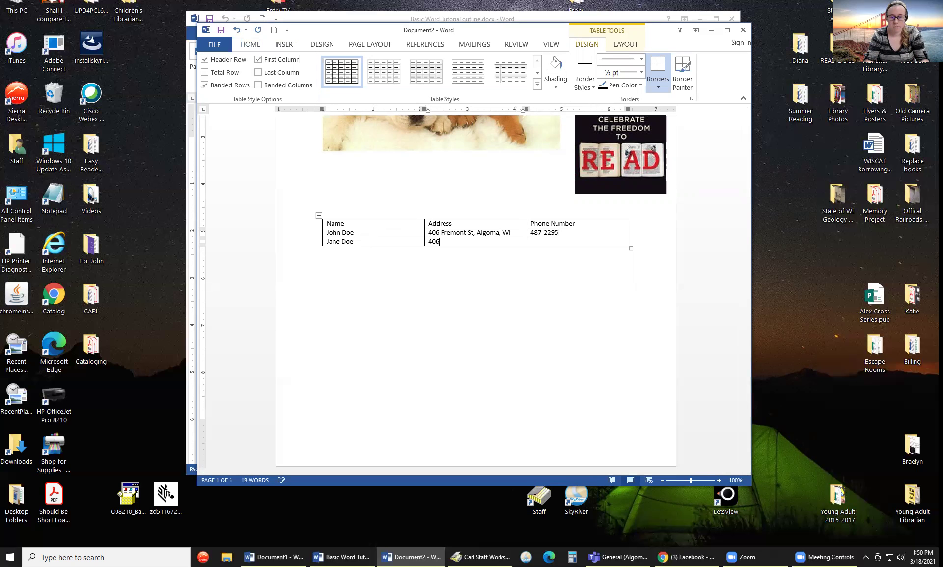
pyautogui.press('Tab')
pyautogui.write('487-2295')
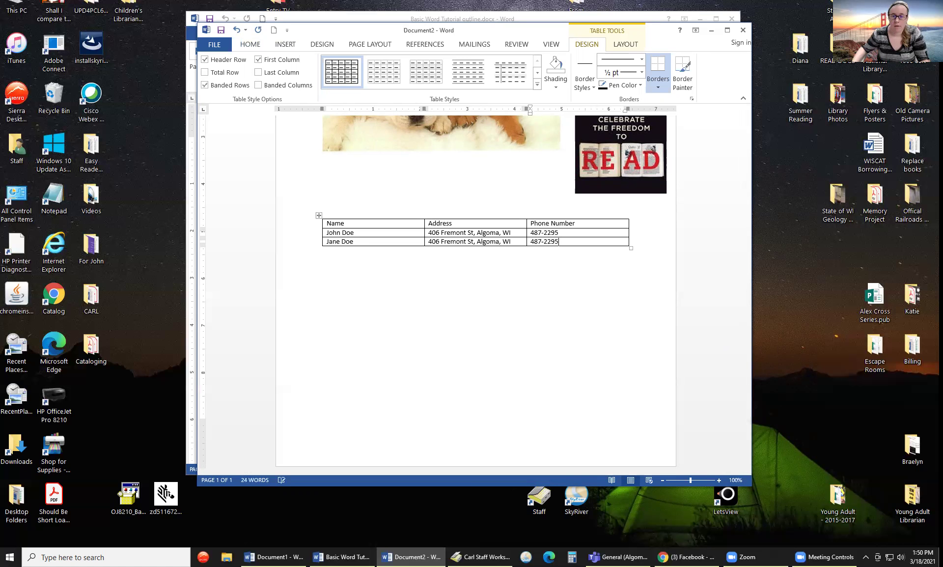
pyautogui.click(508, 294)
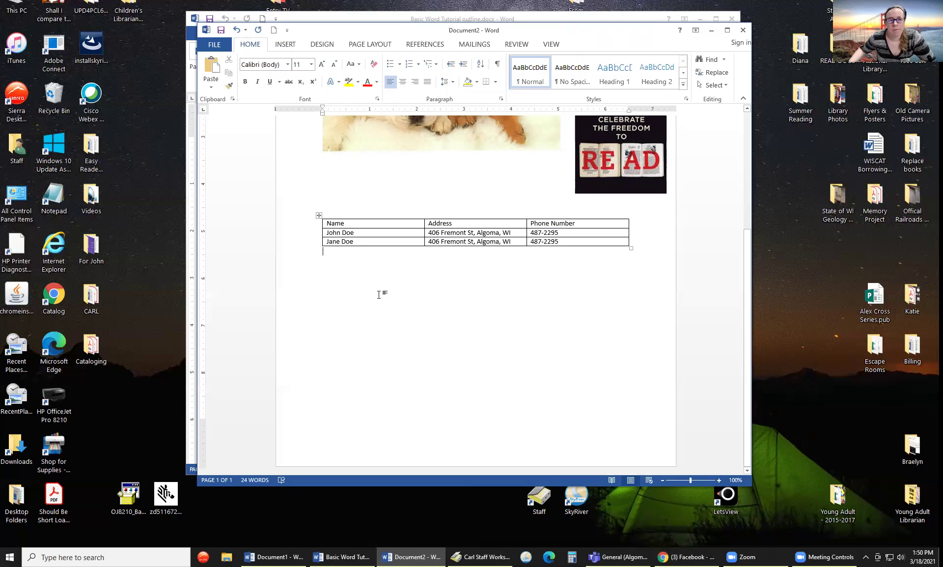
# - Insert an empty 3x8 table below the contact table
pyautogui.click(294, 46)
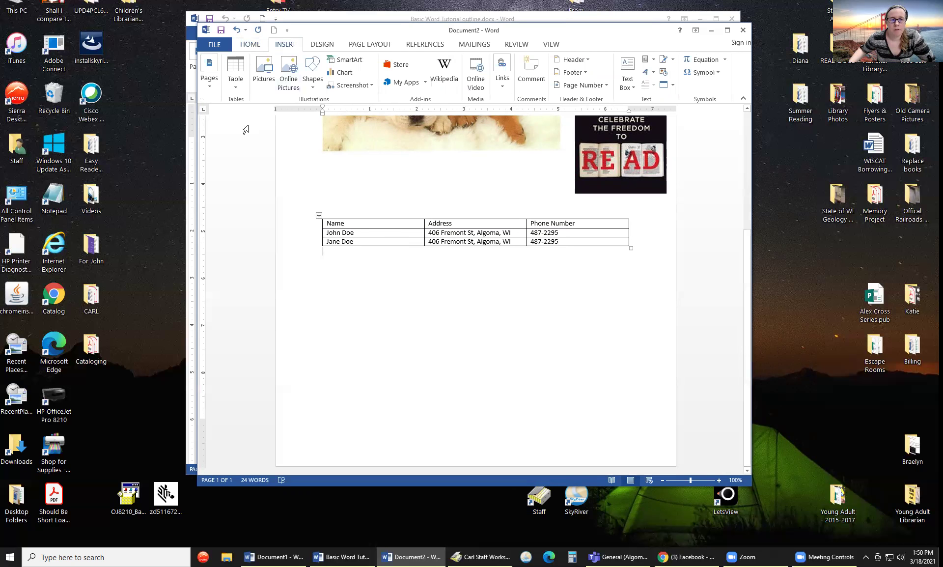
pyautogui.click(237, 87)
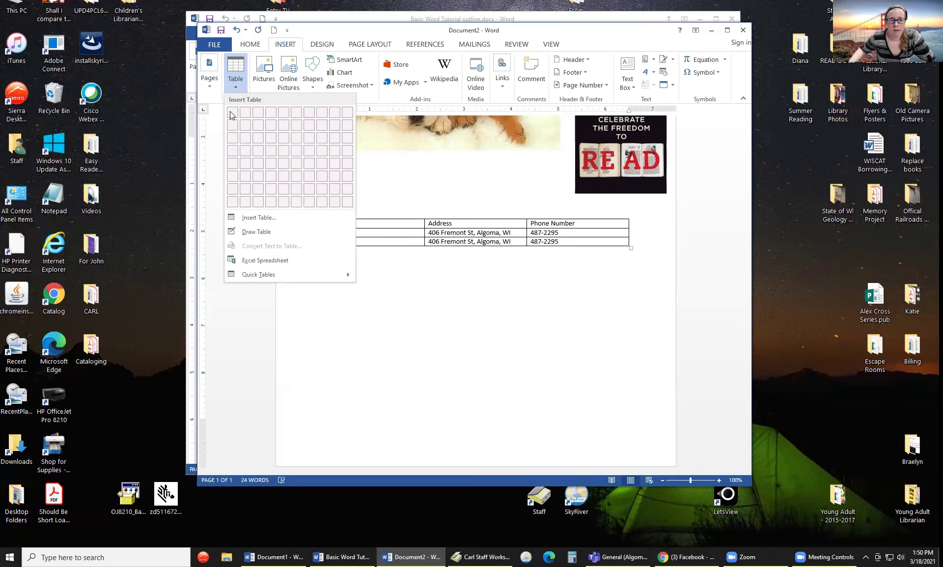
pyautogui.click(519, 307)
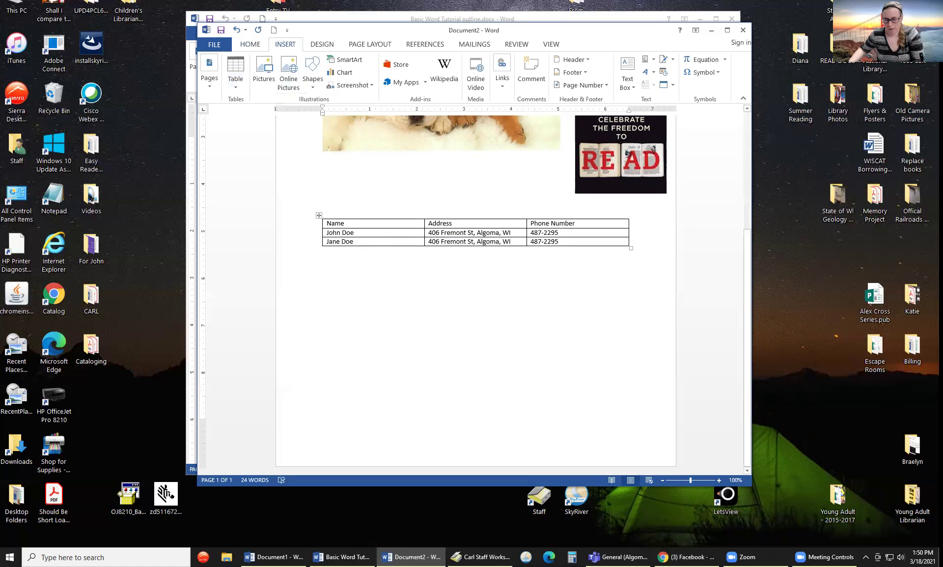
pyautogui.click(234, 89)
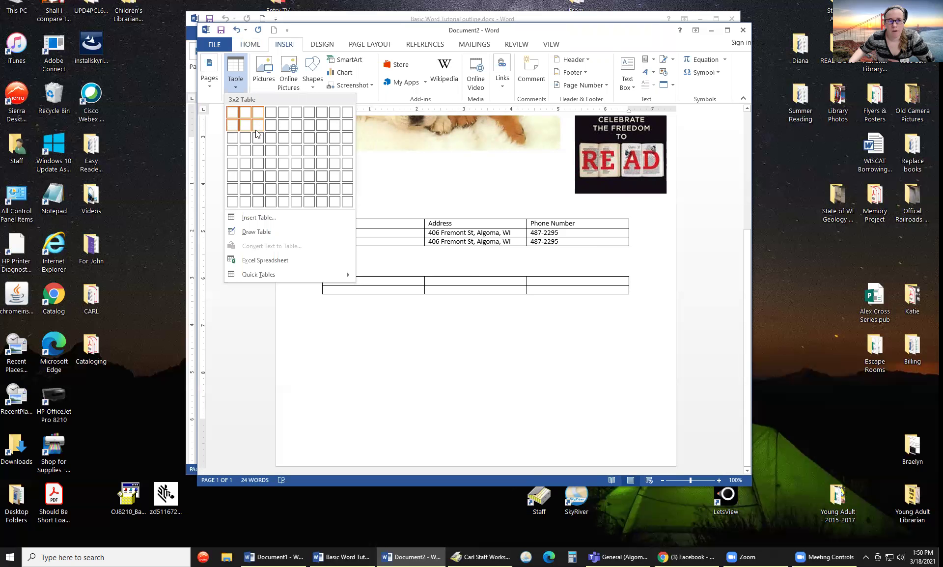
pyautogui.click(258, 202)
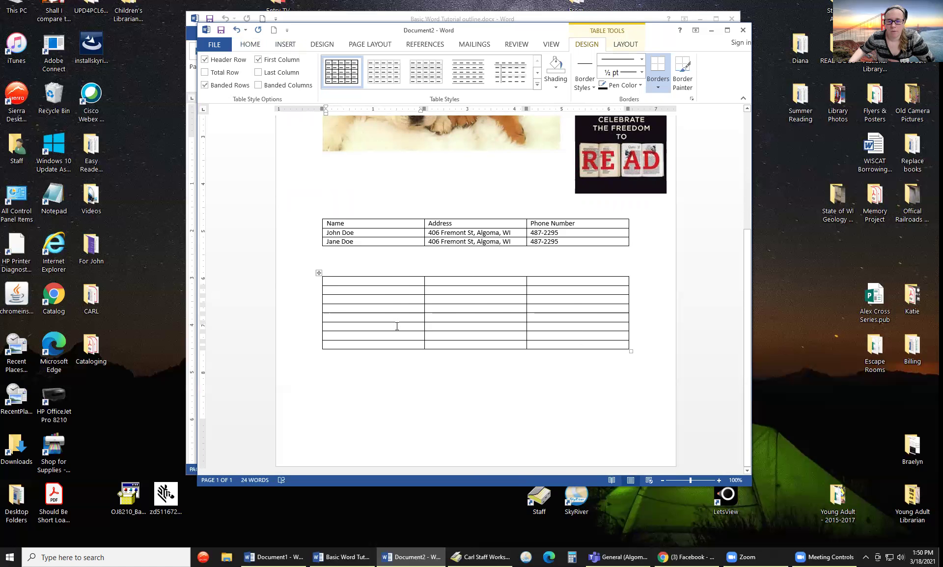
# - Select the entire empty table with its move handle and open its context menu
pyautogui.rightClick(412, 286)
pyautogui.click(396, 289)
pyautogui.click(466, 336)
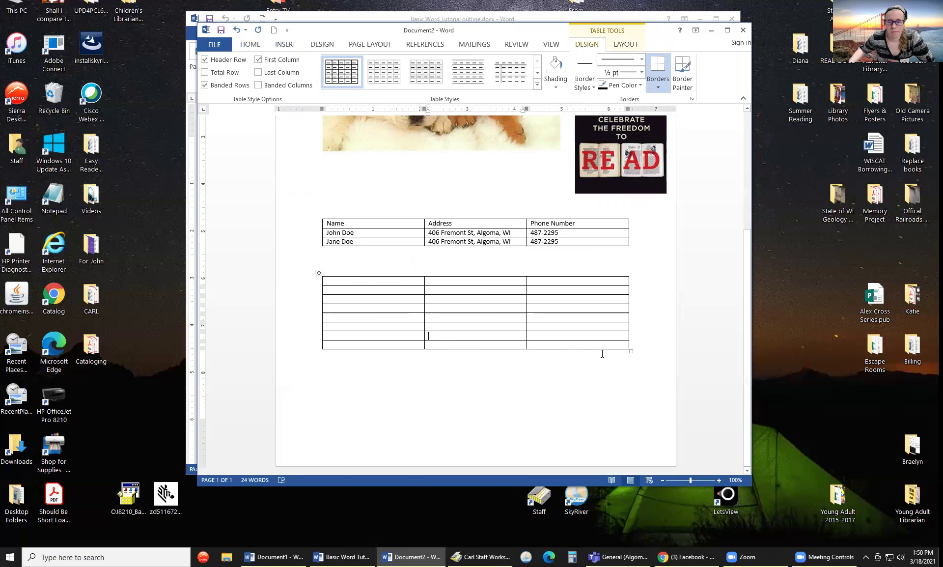
pyautogui.click(319, 273)
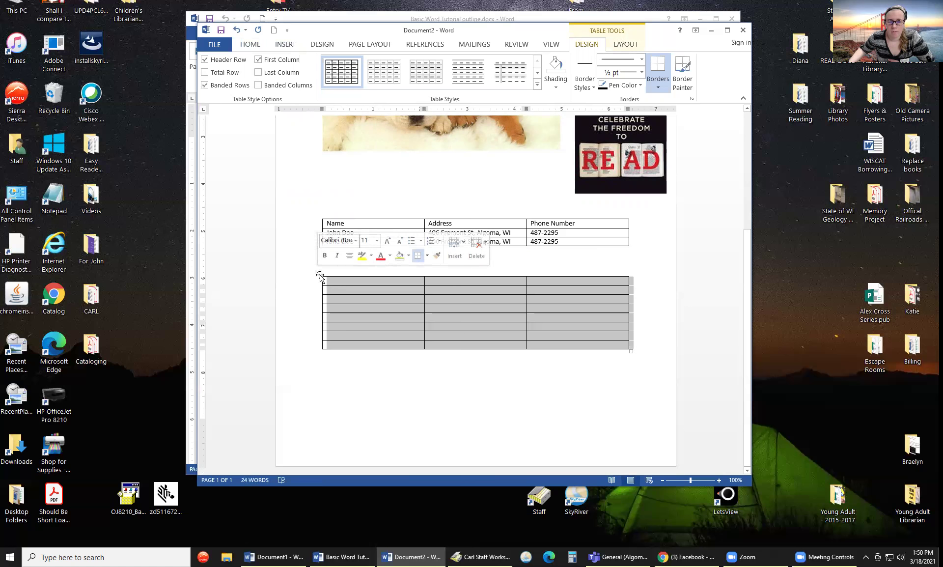
pyautogui.click(319, 272)
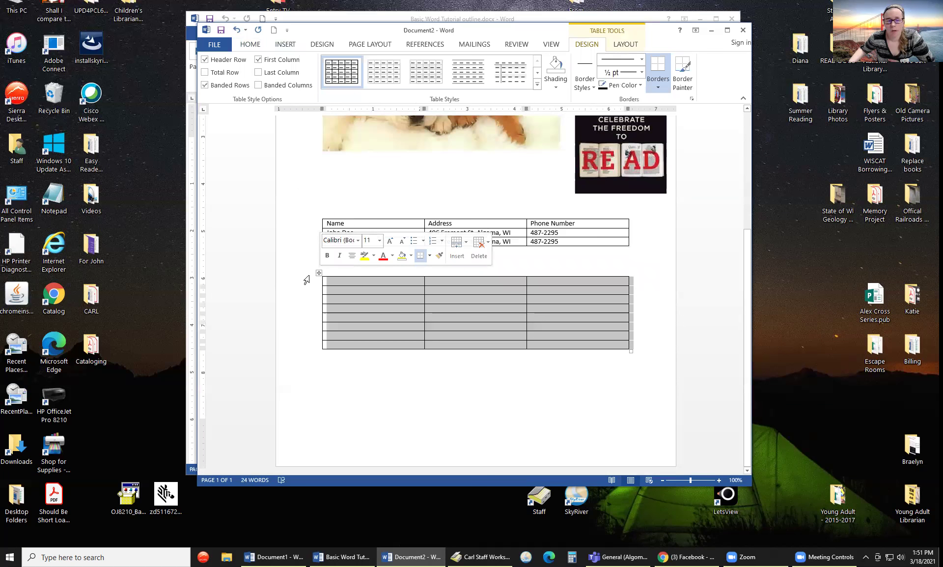
pyautogui.rightClick(319, 274)
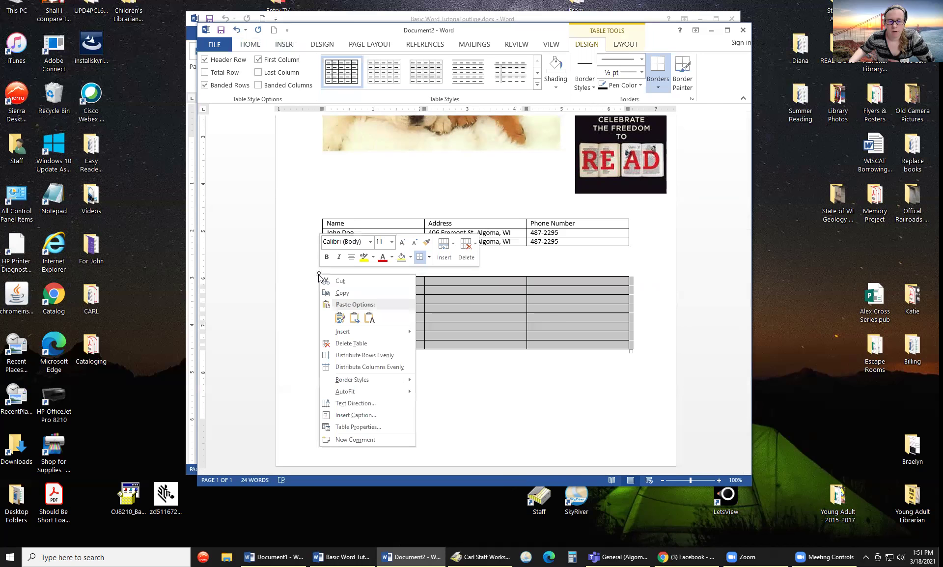
# - Copy the empty table and paste it below, keeping the original table formatting
pyautogui.click(342, 292)
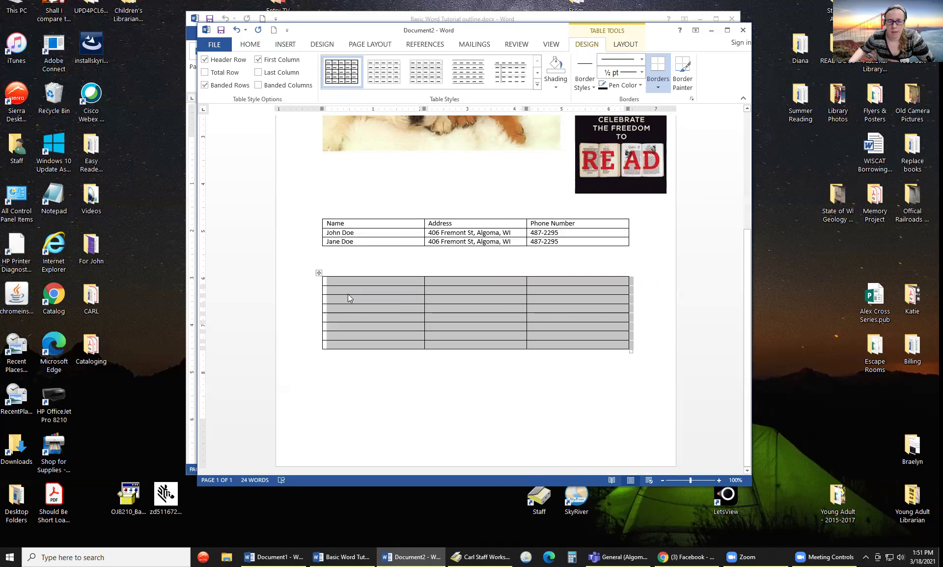
pyautogui.click(399, 350)
pyautogui.rightClick(400, 350)
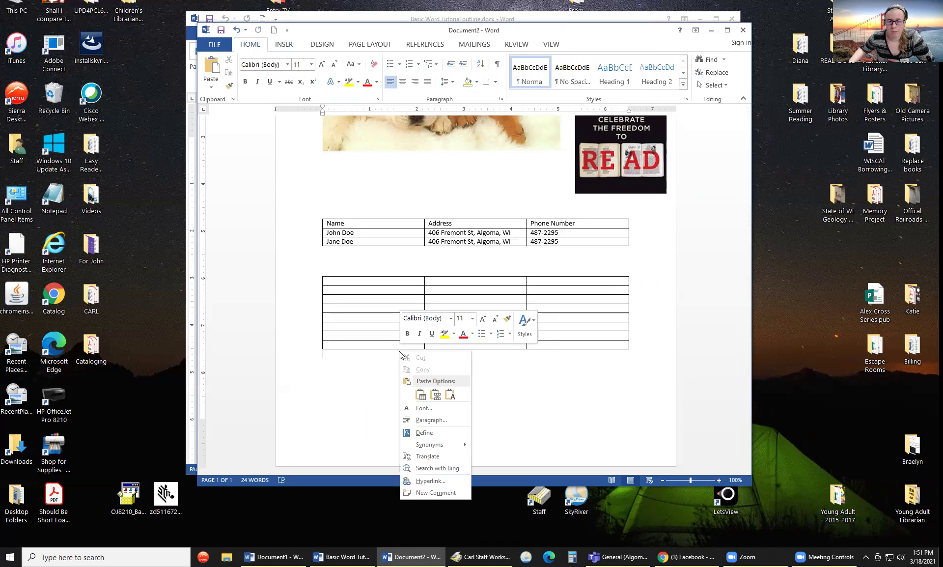
pyautogui.click(421, 394)
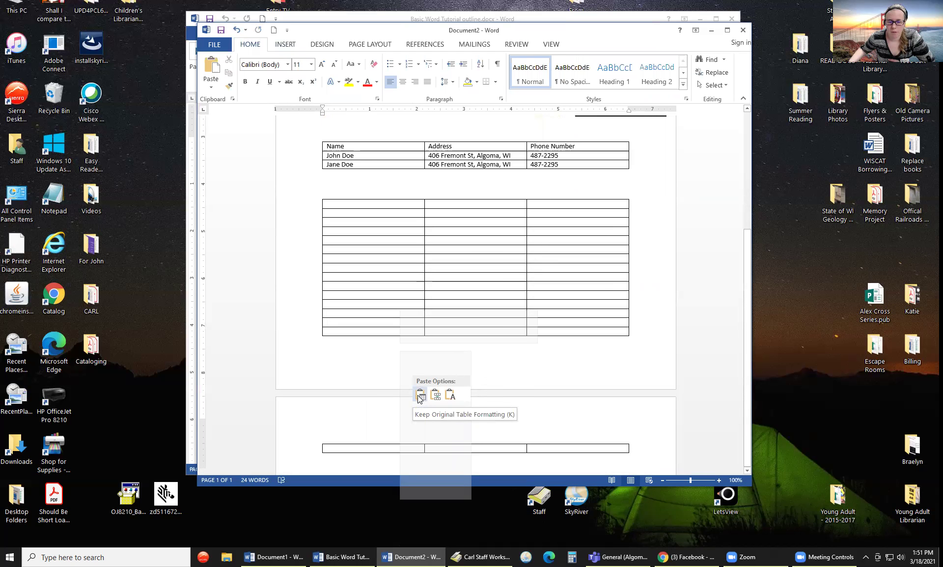
pyautogui.scroll(3, 422, 396)
pyautogui.scroll(-3, 422, 396)
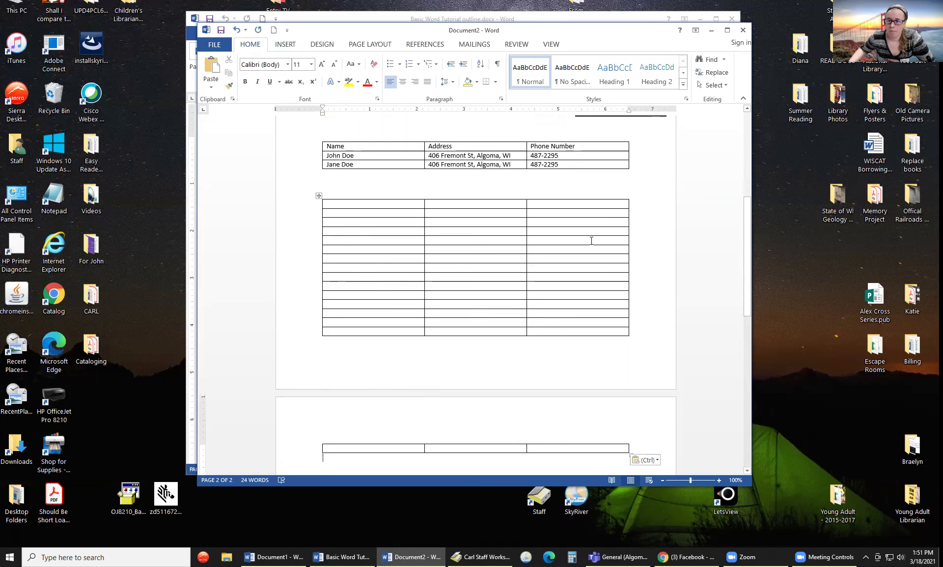
pyautogui.scroll(-4, 585, 248)
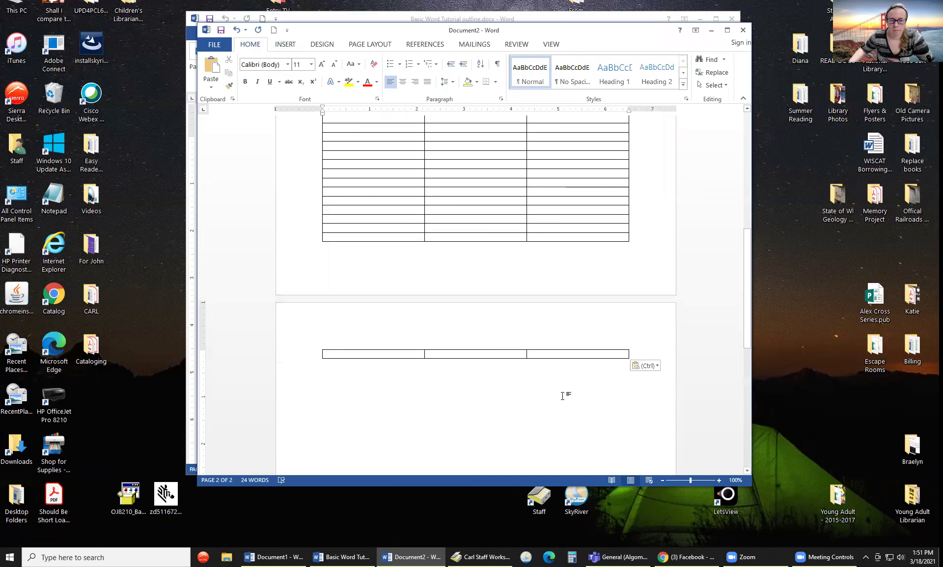
pyautogui.press('Return')
pyautogui.press('Return')
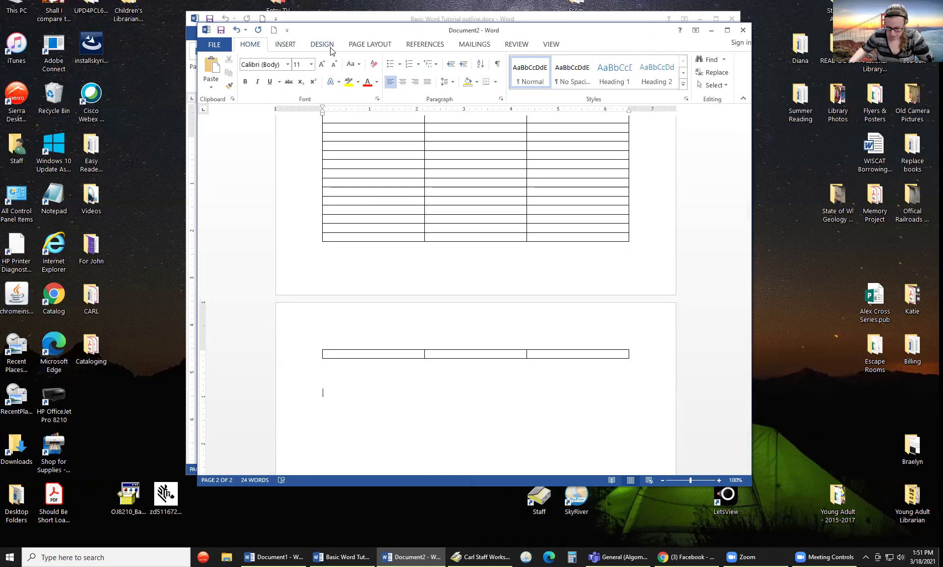
pyautogui.click(373, 48)
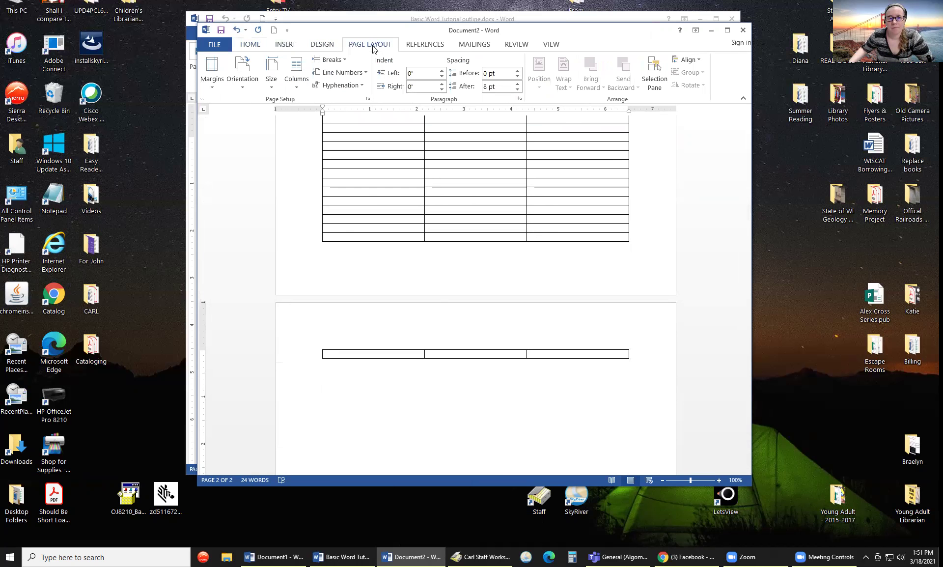
pyautogui.click(214, 85)
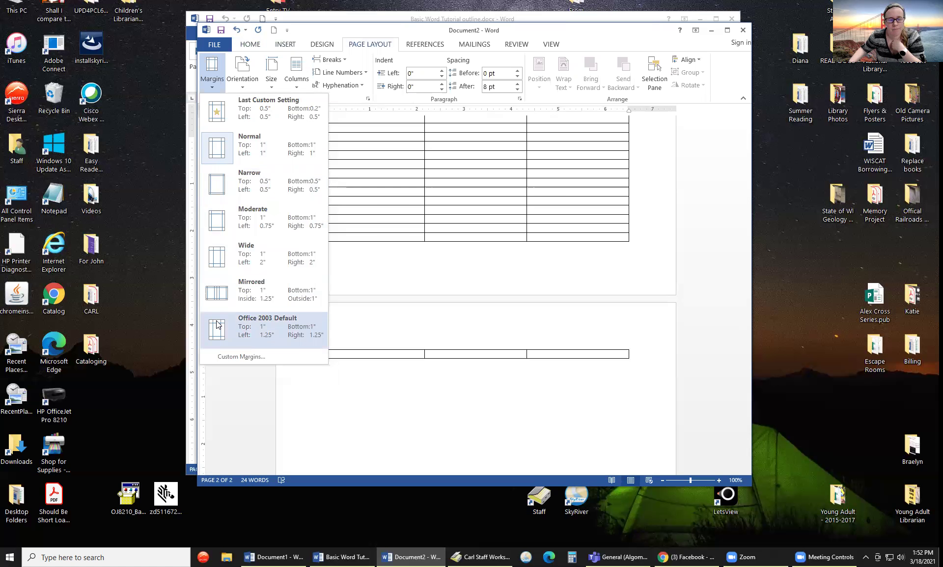
pyautogui.click(242, 81)
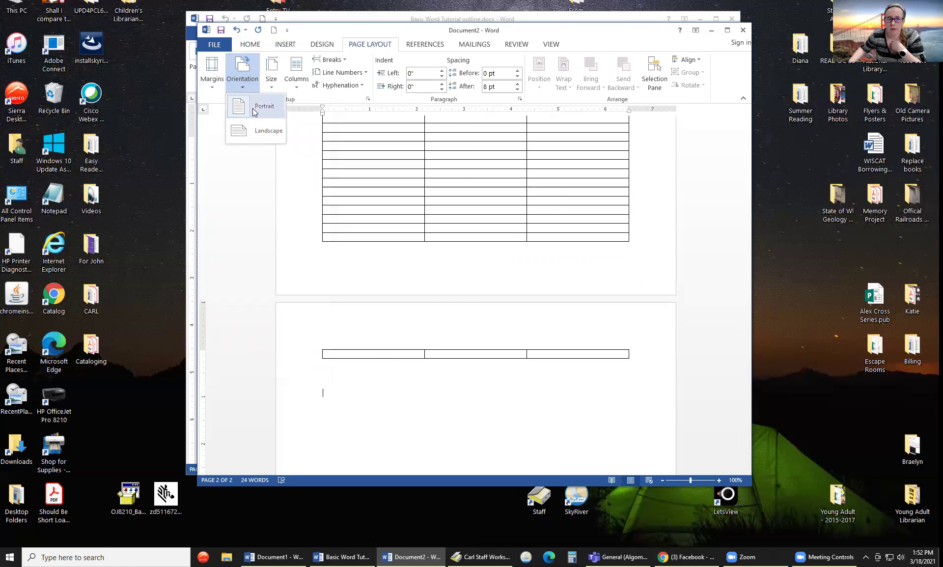
pyautogui.click(261, 132)
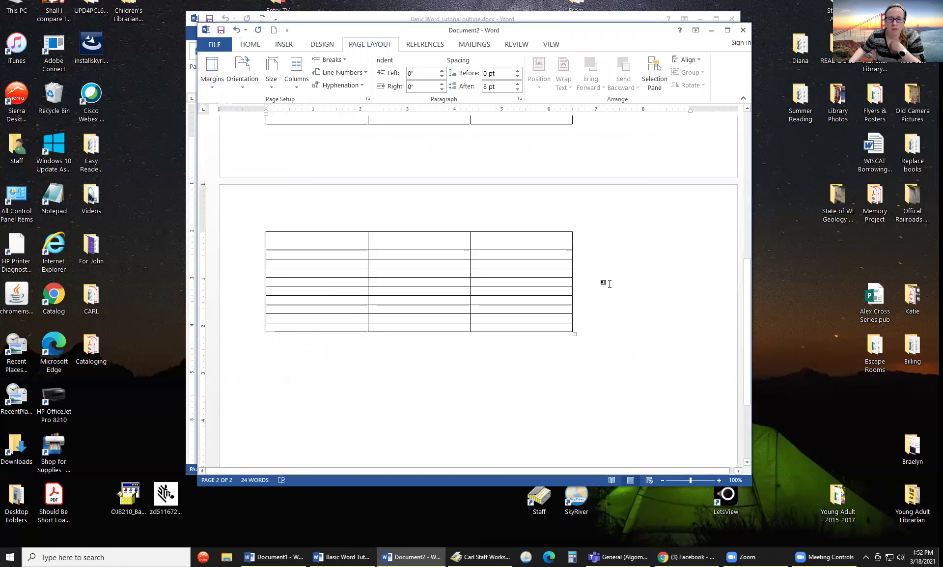
pyautogui.scroll(10, 609, 284)
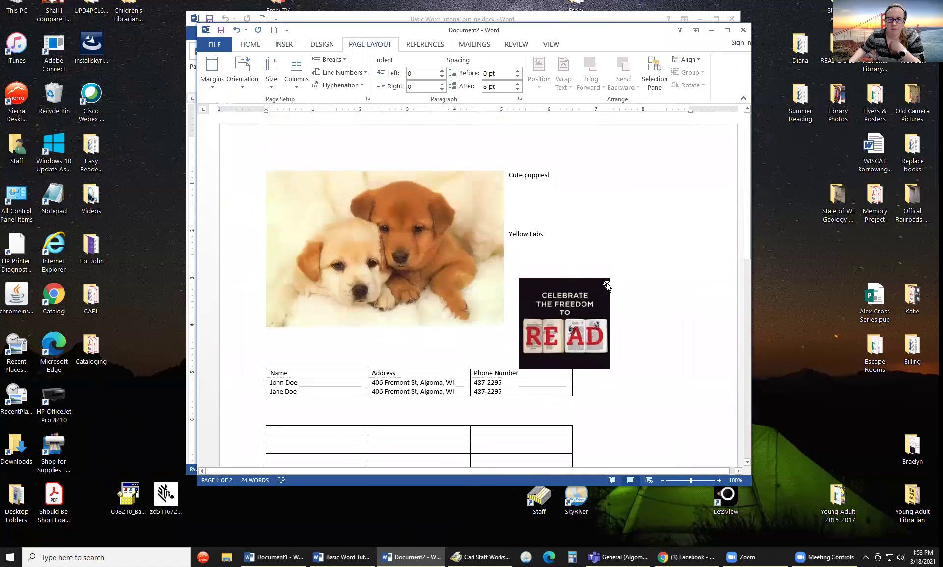
pyautogui.scroll(-10, 607, 285)
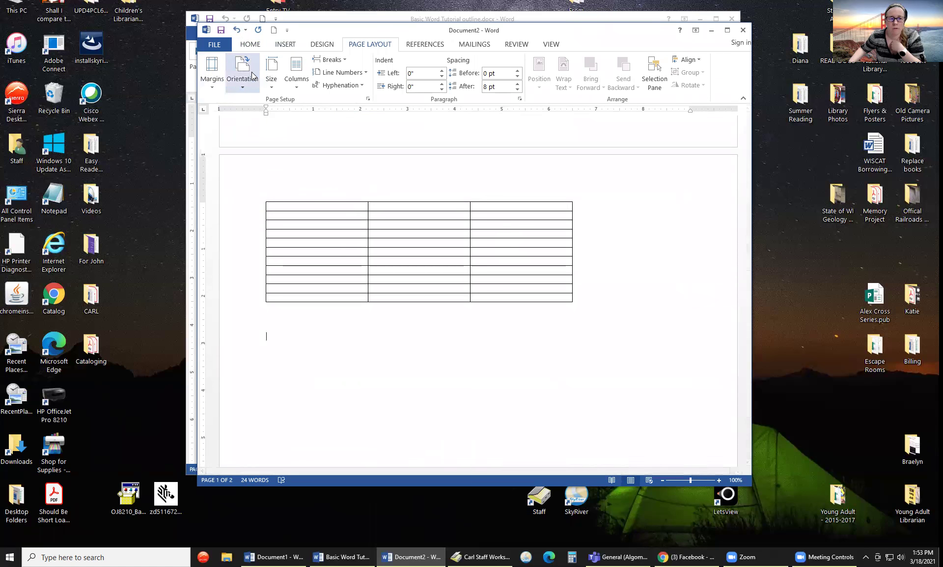
pyautogui.click(253, 76)
pyautogui.click(261, 107)
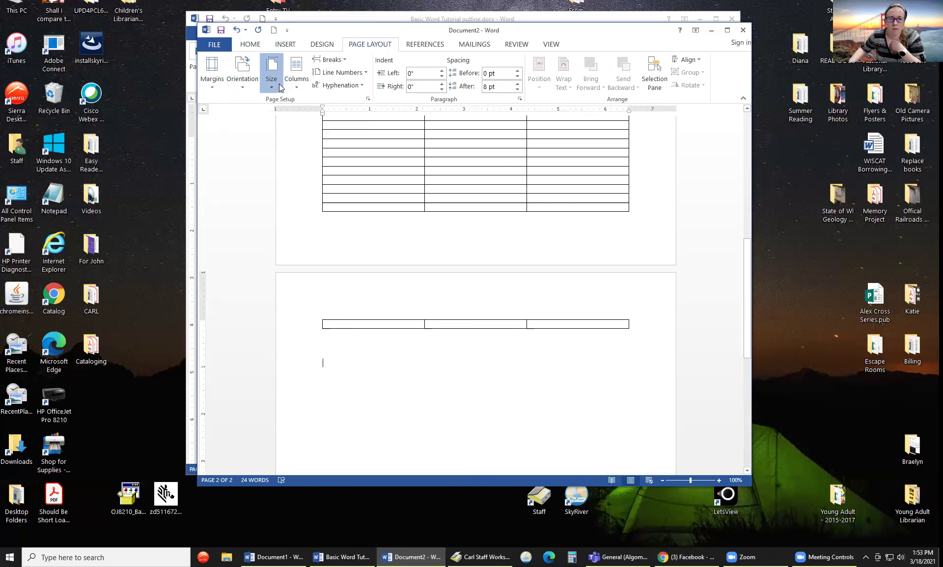
pyautogui.click(273, 84)
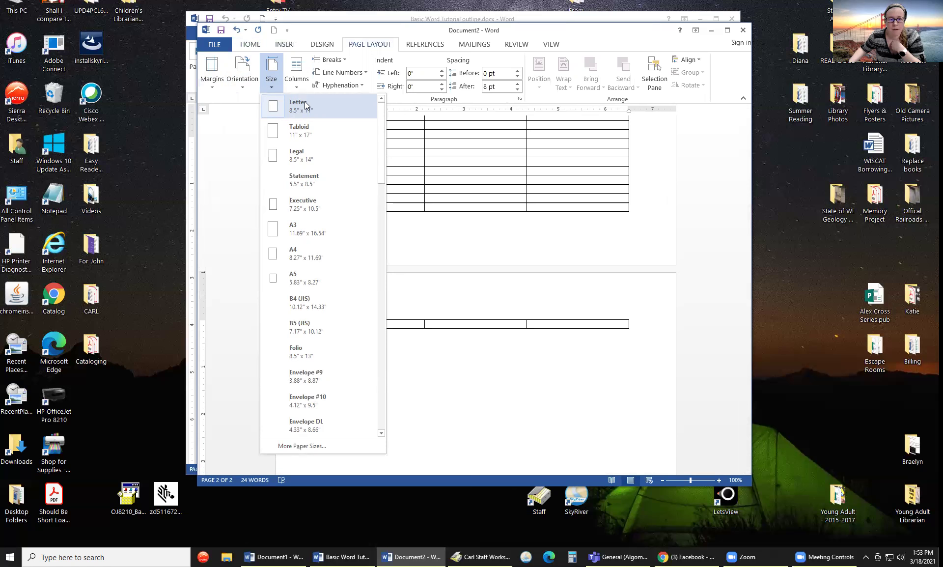
pyautogui.click(292, 76)
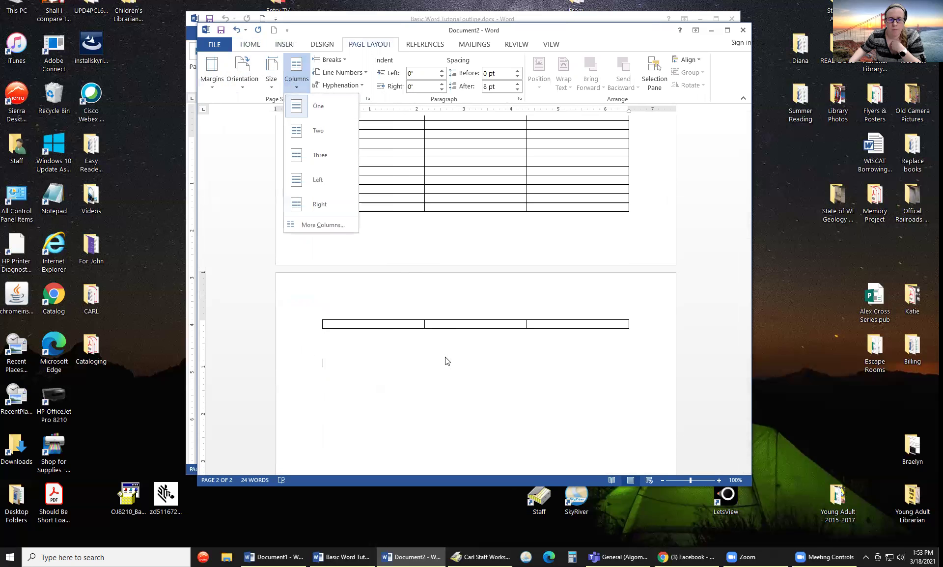
pyautogui.click(452, 381)
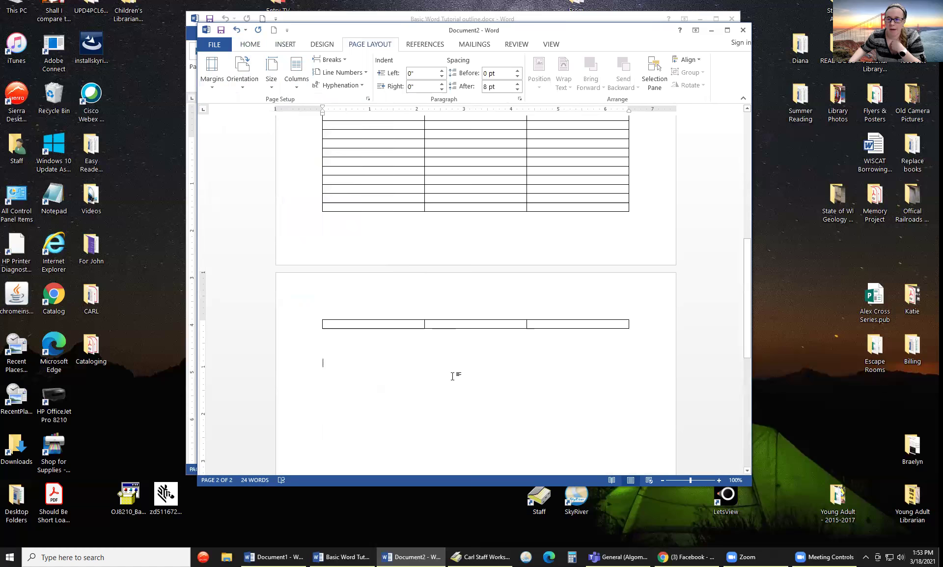
pyautogui.scroll(-1, 393, 364)
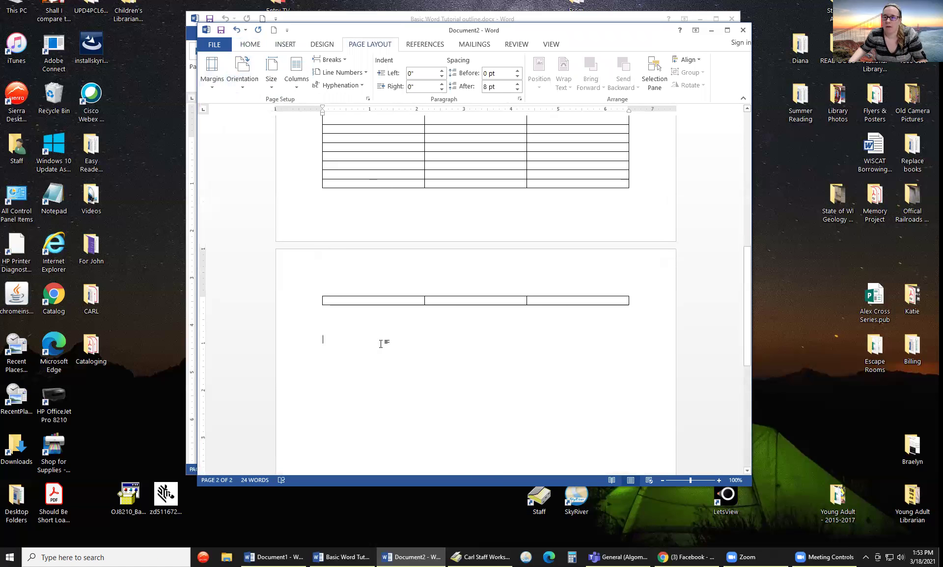
pyautogui.scroll(-1, 379, 343)
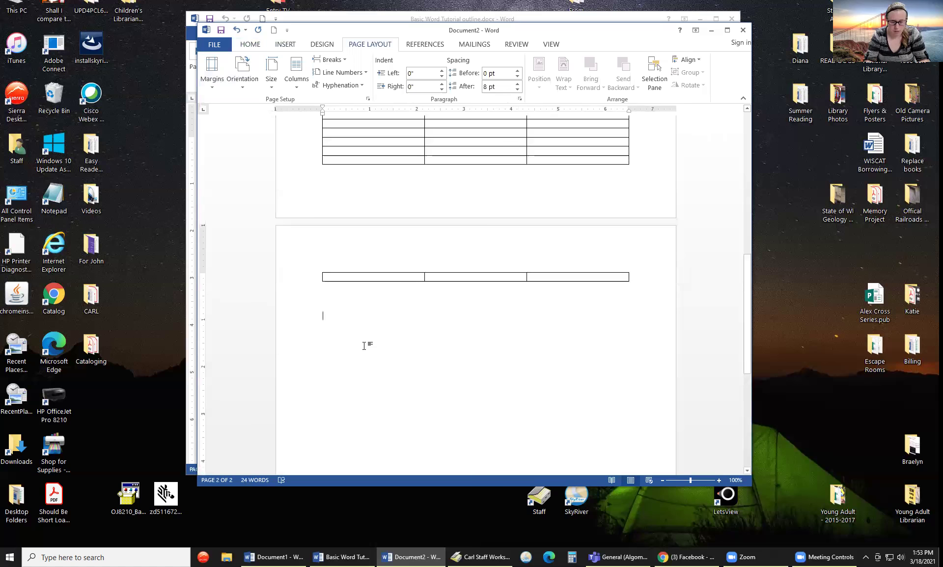
# - Type Shoes, Socks, Shirts, Underwear, Jacket and jeans on separate lines, then select the list
pyautogui.write('SHOES')
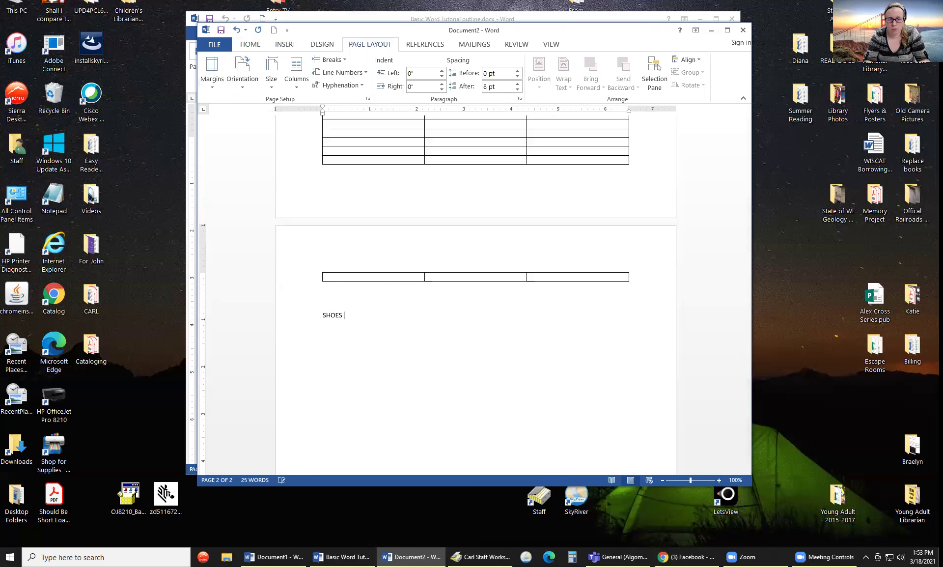
pyautogui.press('BackSpace')
pyautogui.press('BackSpace')
pyautogui.write('howes')
pyautogui.press('BackSpace')
pyautogui.press('BackSpace')
pyautogui.press('BackSpace')
pyautogui.write('ocks')
pyautogui.press('Return')
pyautogui.write('shirts')
pyautogui.press('Return')
pyautogui.write('underwear')
pyautogui.press('Return')
pyautogui.write('jacket')
pyautogui.press('Return')
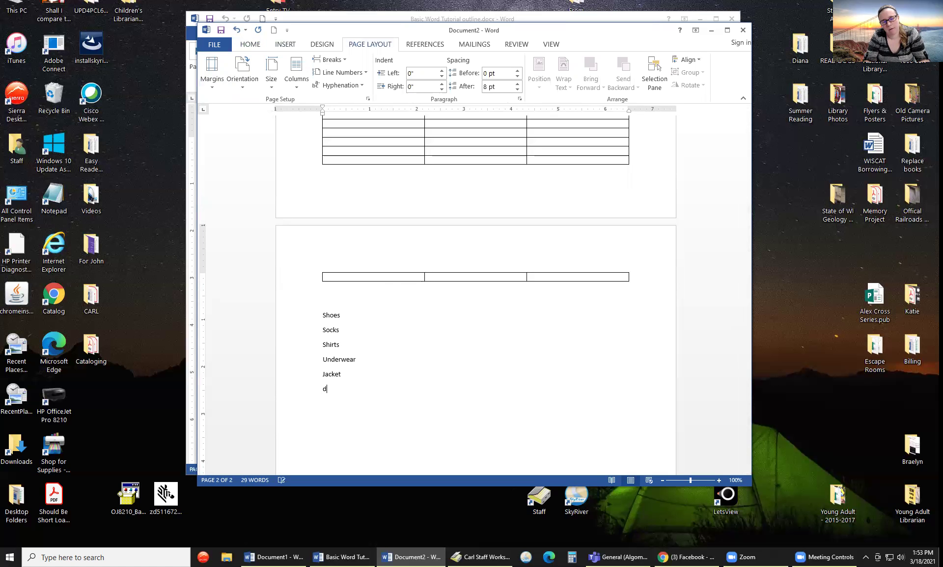
pyautogui.write('jes')
pyautogui.write('ns')
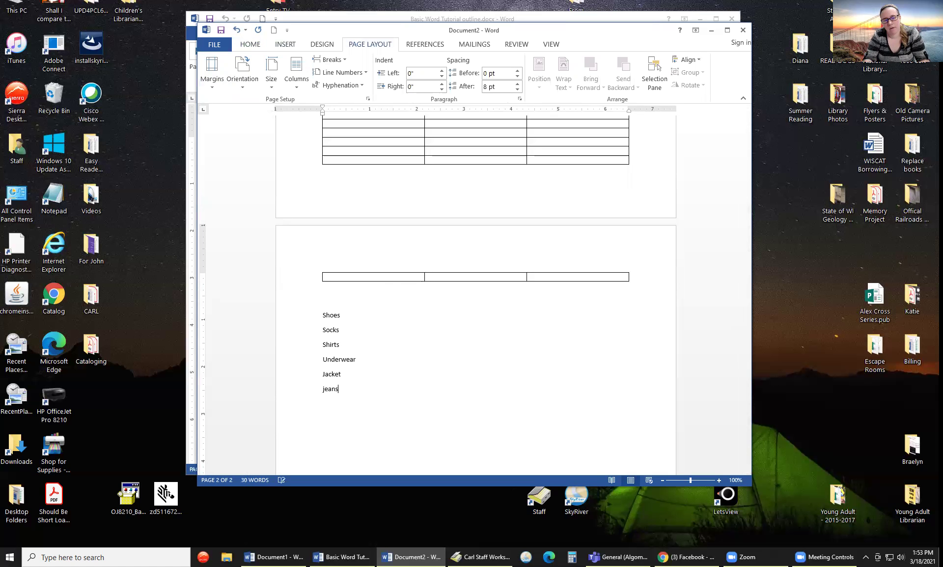
pyautogui.moveTo(349, 388); pyautogui.dragTo(326, 324)
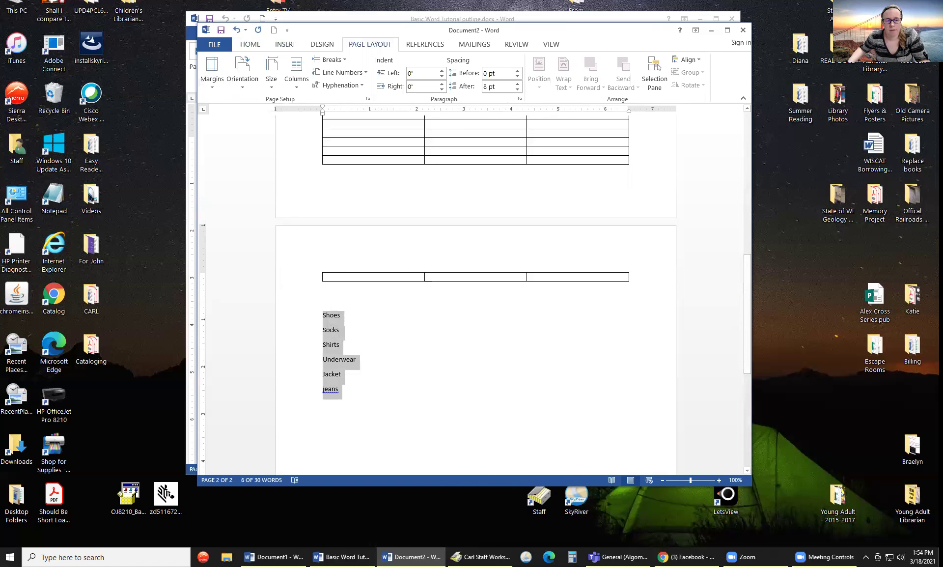
# - Try the Two and then Three column layouts on the selected clothing list
pyautogui.click(292, 87)
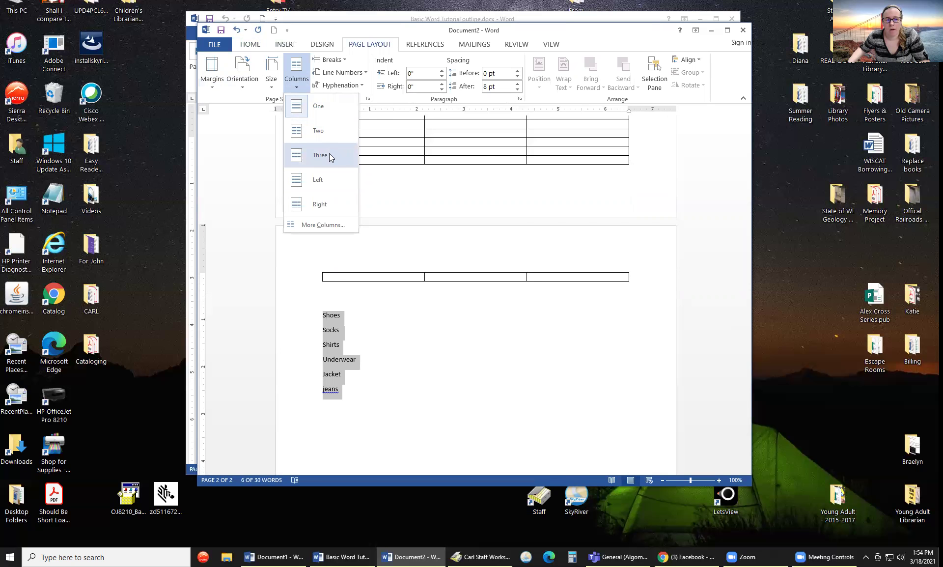
pyautogui.click(330, 133)
pyautogui.click(295, 74)
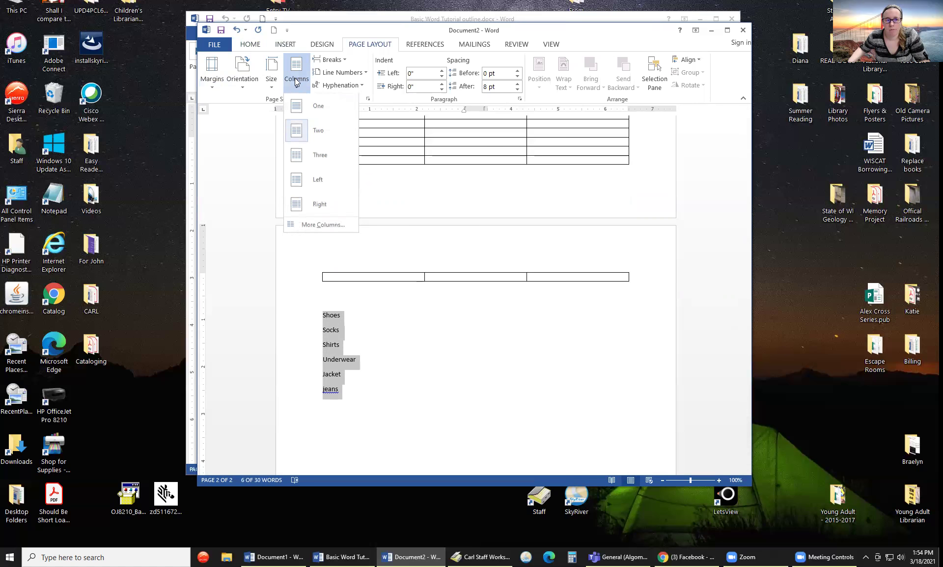
pyautogui.click(308, 135)
pyautogui.click(362, 376)
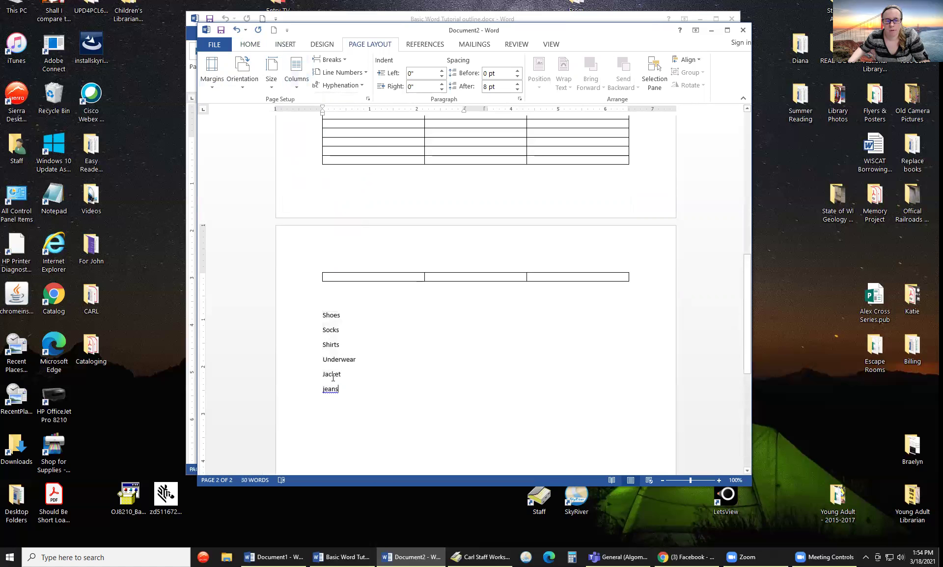
pyautogui.moveTo(356, 392); pyautogui.dragTo(322, 314)
pyautogui.click(297, 73)
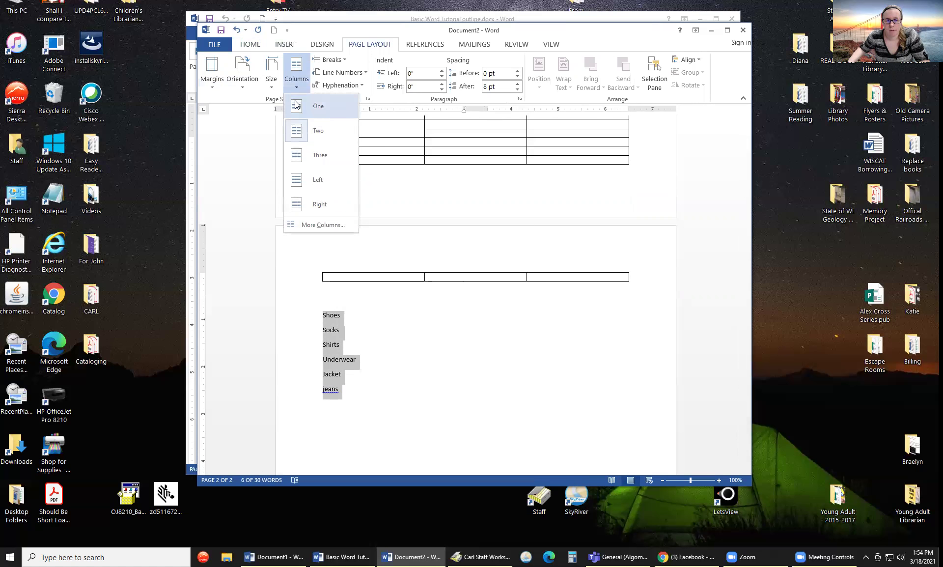
pyautogui.click(325, 161)
pyautogui.click(393, 390)
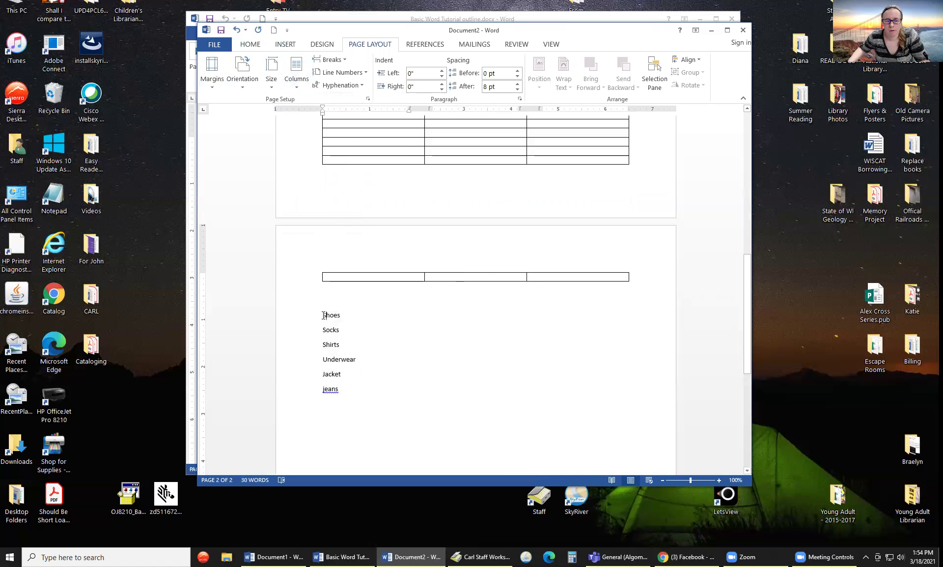
# - Reselect the list with the blank line above and apply Two columns again
pyautogui.click(296, 73)
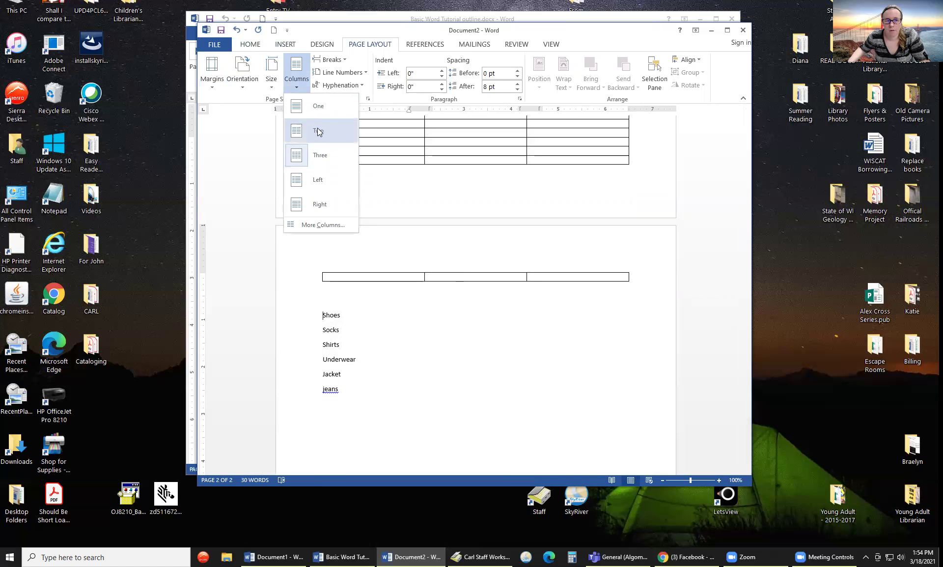
pyautogui.click(318, 133)
pyautogui.click(354, 359)
pyautogui.moveTo(342, 386); pyautogui.dragTo(323, 275)
pyautogui.click(297, 74)
pyautogui.click(316, 135)
pyautogui.click(400, 396)
pyautogui.moveTo(344, 391); pyautogui.dragTo(323, 297)
pyautogui.click(298, 87)
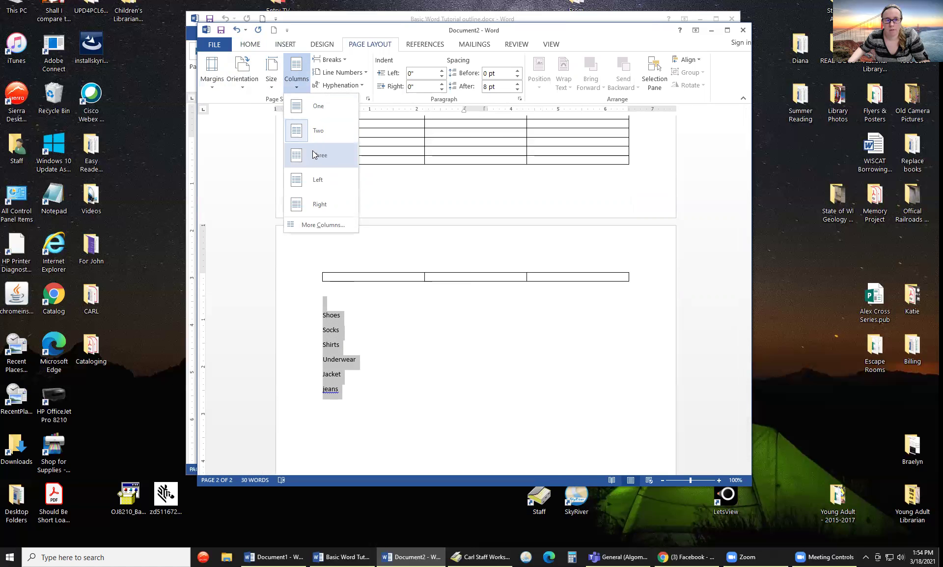
pyautogui.click(319, 130)
# - Confirm 2 equal-width columns in the More Columns dialog
pyautogui.click(298, 81)
pyautogui.click(325, 224)
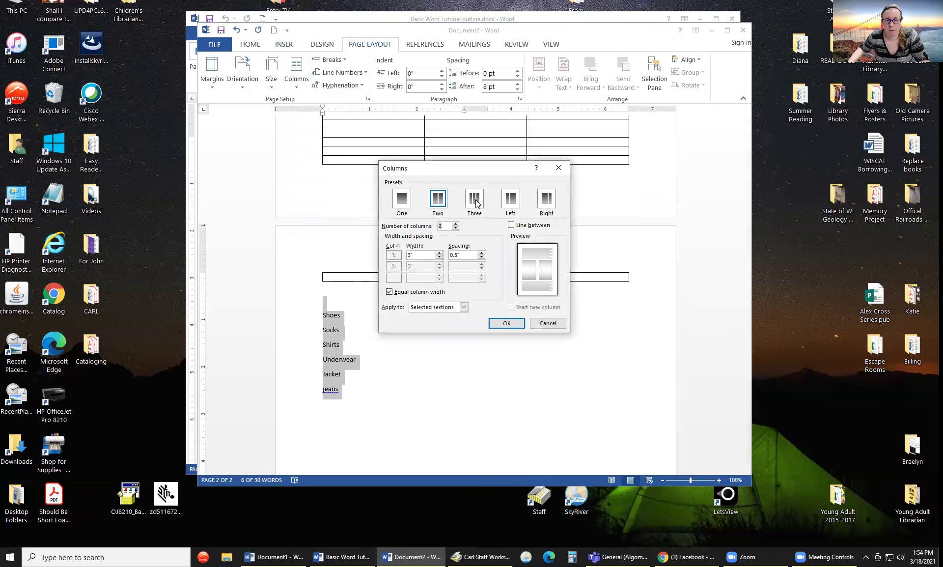
pyautogui.click(453, 228)
pyautogui.click(501, 323)
pyautogui.click(423, 382)
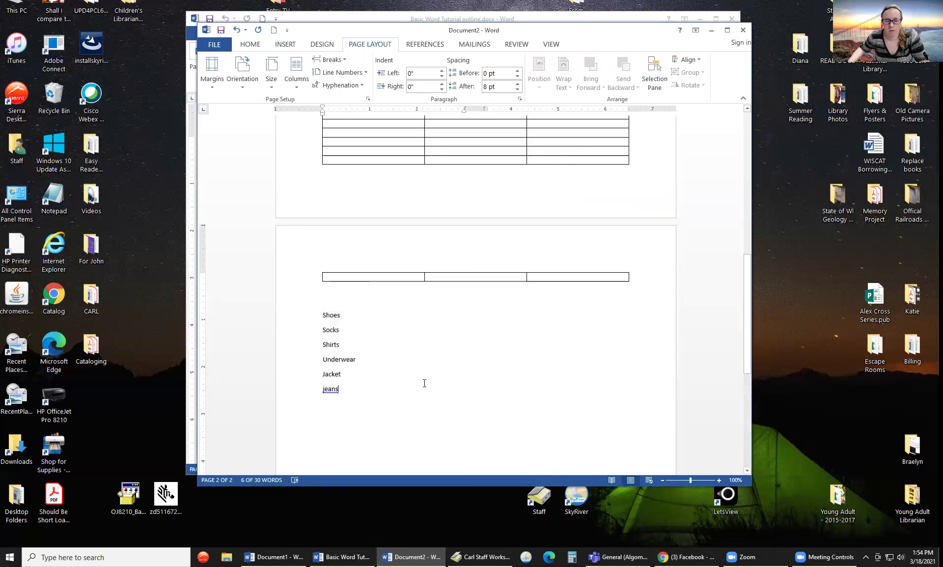
# - Add Blouse, Toothpaste and Toothbrush to the end of the clothing list
pyautogui.press('Return')
pyautogui.write('Blouse')
pyautogui.press('Return')
pyautogui.write('top')
pyautogui.write('thpaste')
pyautogui.press('Return')
pyautogui.write('tooth')
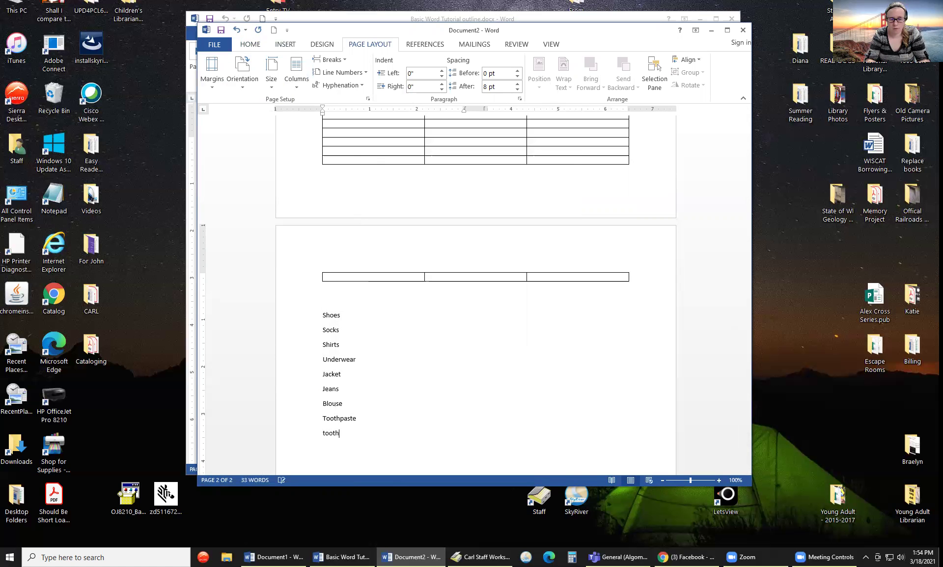
pyautogui.write('brush')
pyautogui.press('Return')
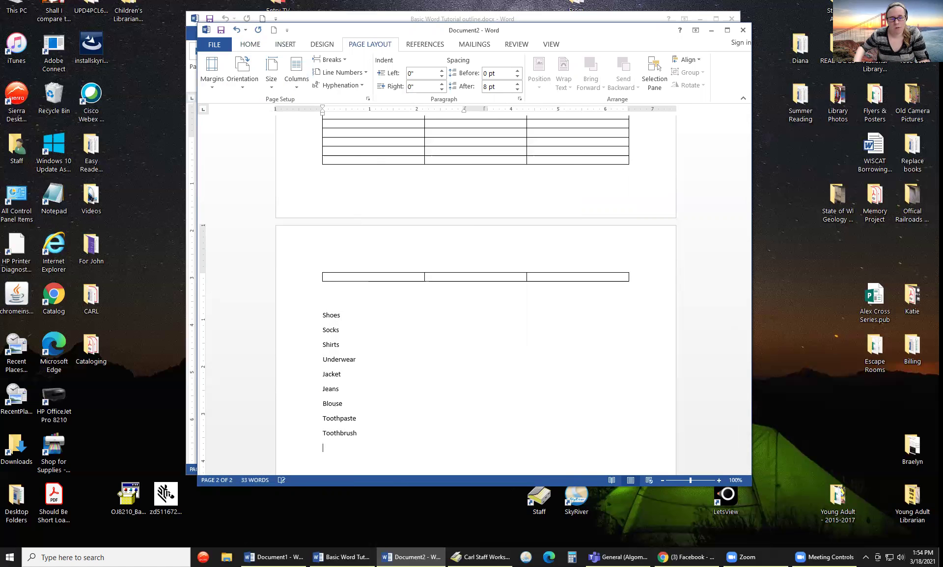
# - Flow the list from Shoes to Toothbrush into three columns
pyautogui.moveTo(369, 431); pyautogui.dragTo(322, 316)
pyautogui.click(289, 69)
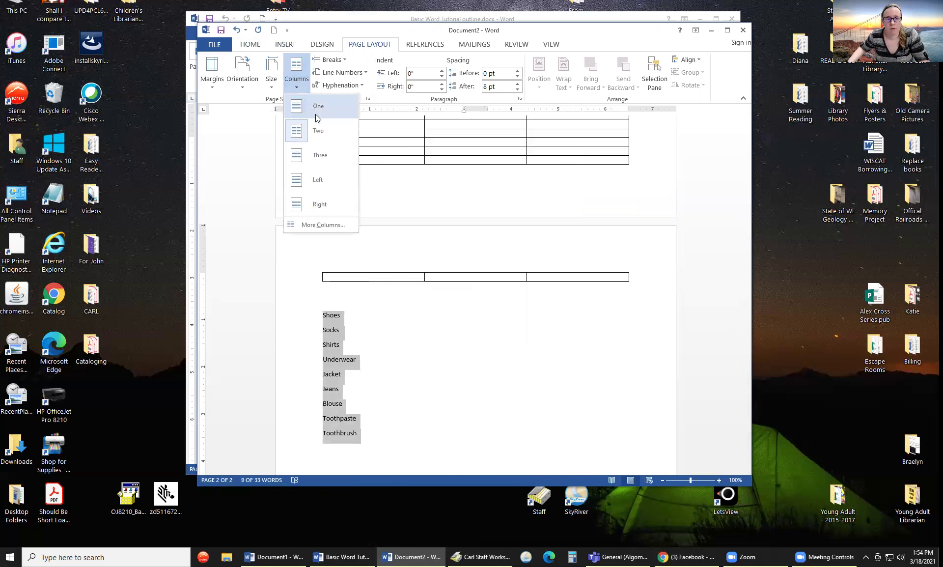
pyautogui.click(322, 154)
pyautogui.click(612, 362)
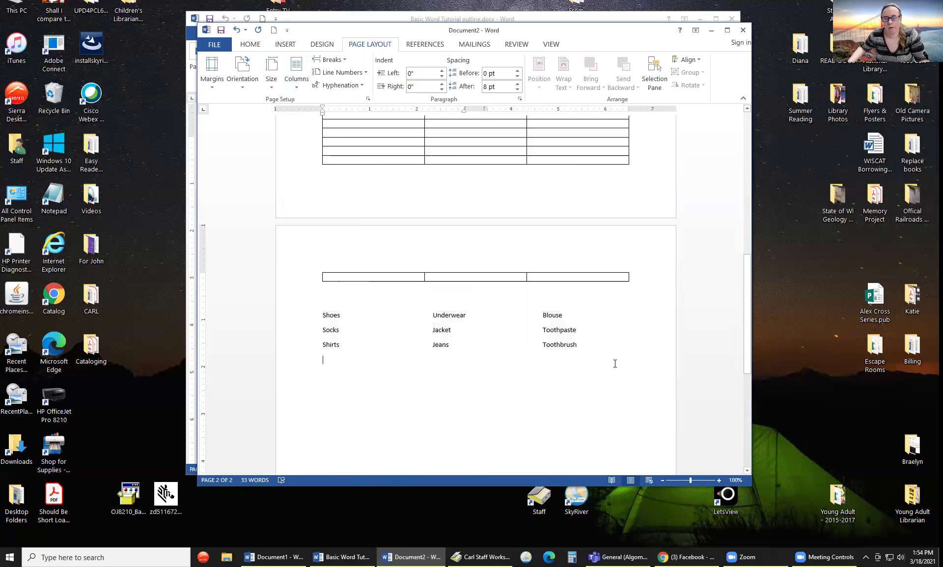
# - Add an empty line after Toothbrush and return the list to one column
pyautogui.click(597, 347)
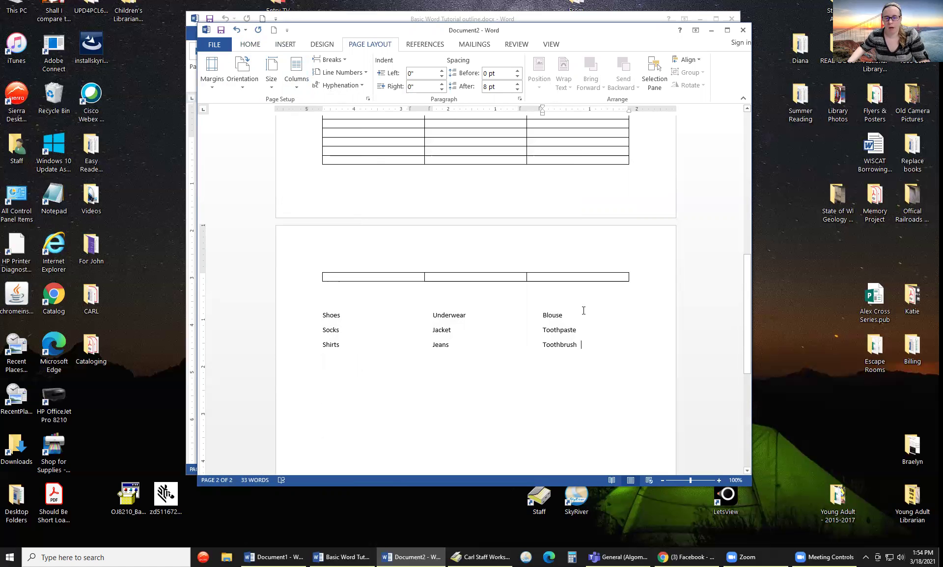
pyautogui.press('Return')
pyautogui.press('Return')
pyautogui.press('Return')
pyautogui.press('Return')
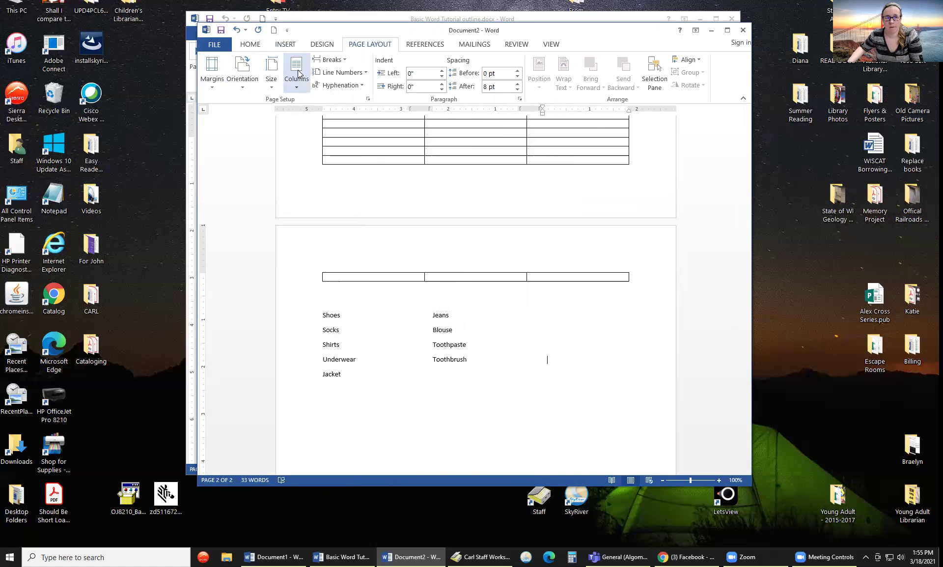
pyautogui.click(297, 87)
pyautogui.click(320, 109)
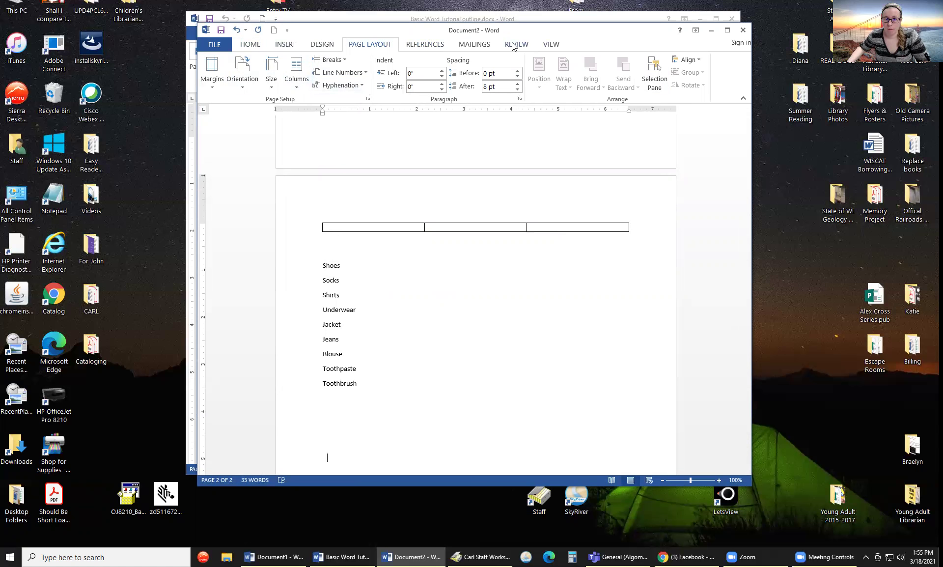
# - Show the References tab, then the Review tab's proofreading tools
pyautogui.click(434, 45)
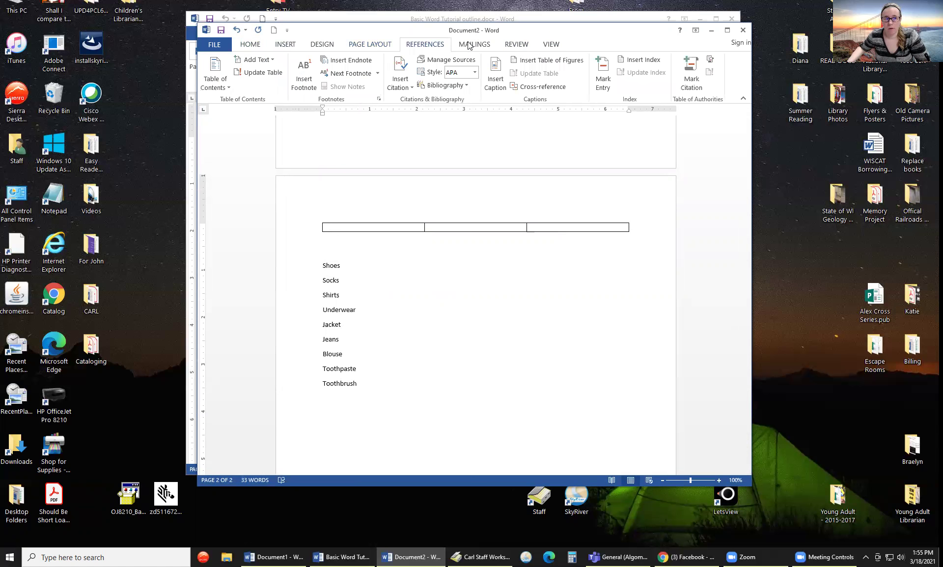
pyautogui.click(523, 48)
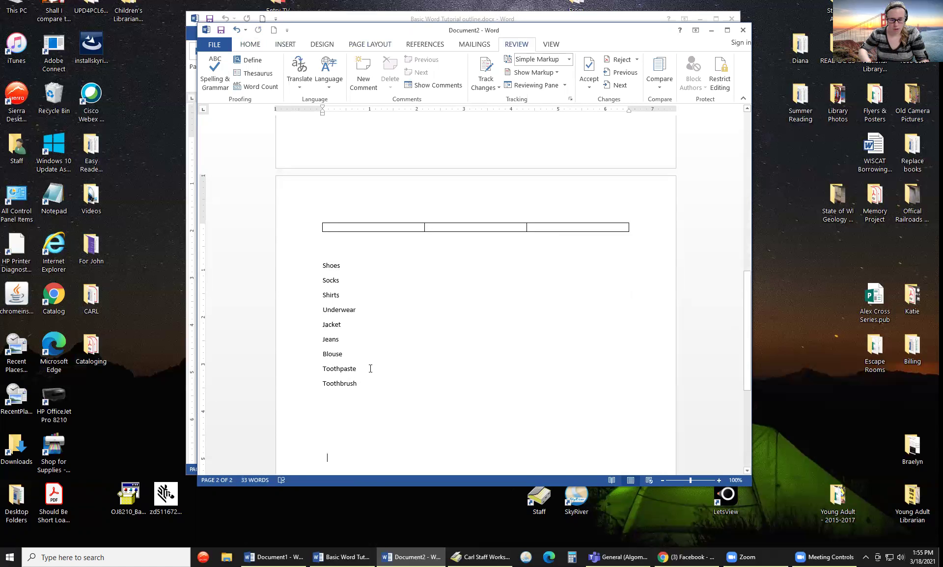
# - Type the misspelled word Desch on a new line below the list
pyautogui.press('Return')
pyautogui.write('haasch')
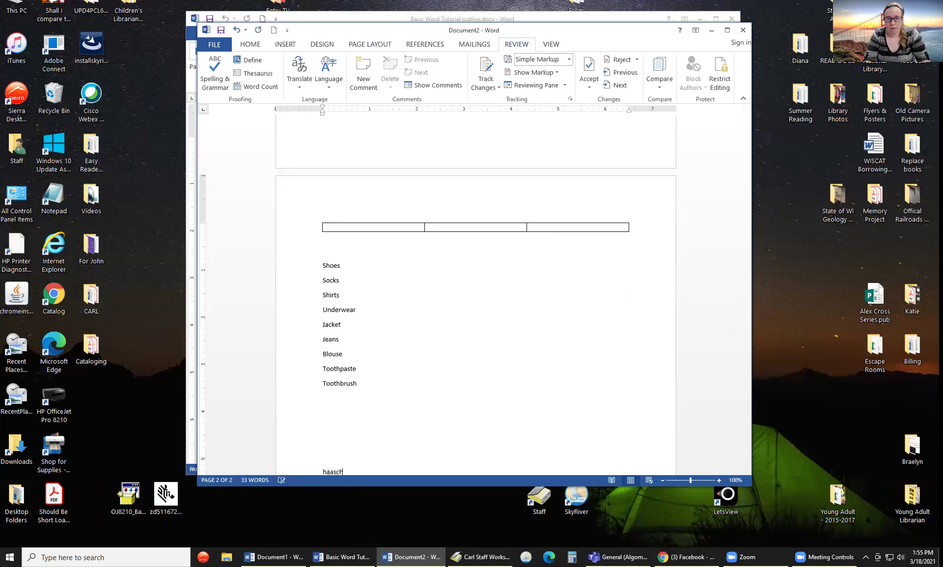
pyautogui.scroll(-3, 404, 362)
pyautogui.press('BackSpace')
pyautogui.press('BackSpace')
pyautogui.press('BackSpace')
pyautogui.press('BackSpace')
pyautogui.press('BackSpace')
pyautogui.press('BackSpace')
pyautogui.press('BackSpace')
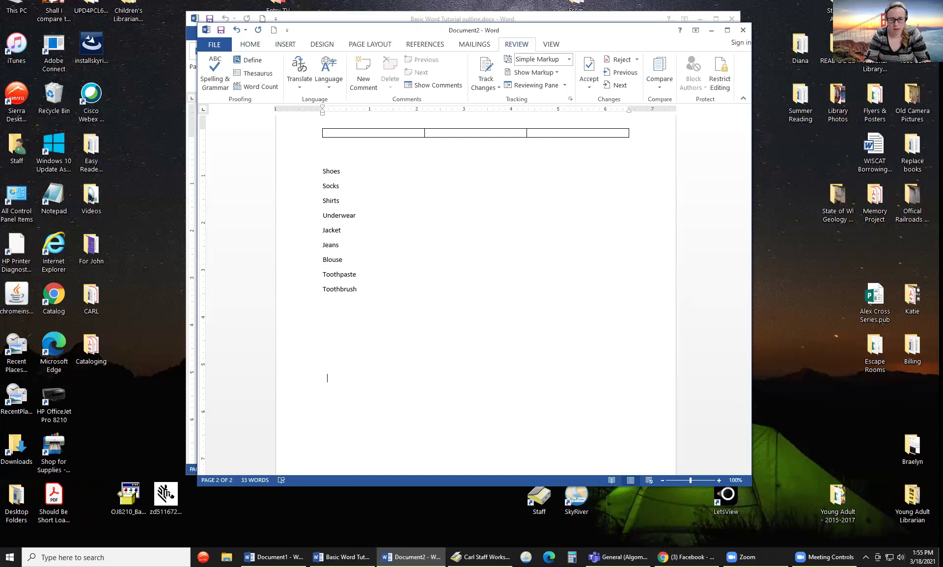
pyautogui.write('Desch')
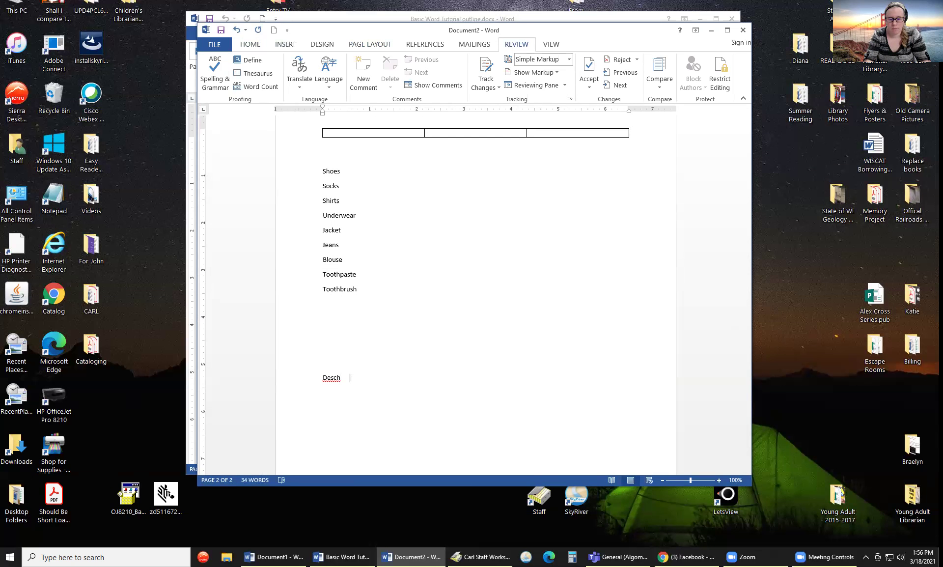
# - Type the sentence 'I wont go to bed now' on the next line
pyautogui.press('Return')
pyautogui.write('jesa')
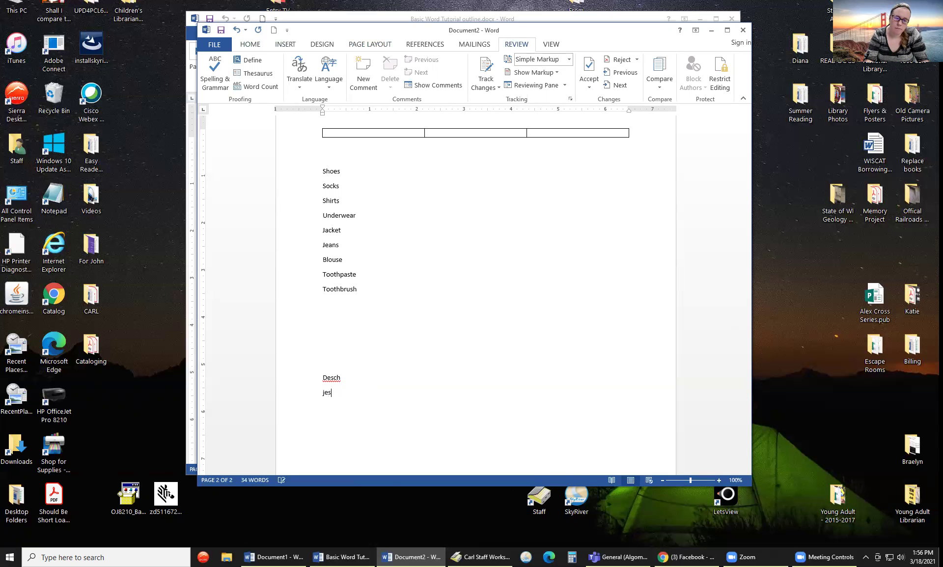
pyautogui.press('BackSpace')
pyautogui.write('ans')
pyautogui.press('BackSpace')
pyautogui.press('BackSpace')
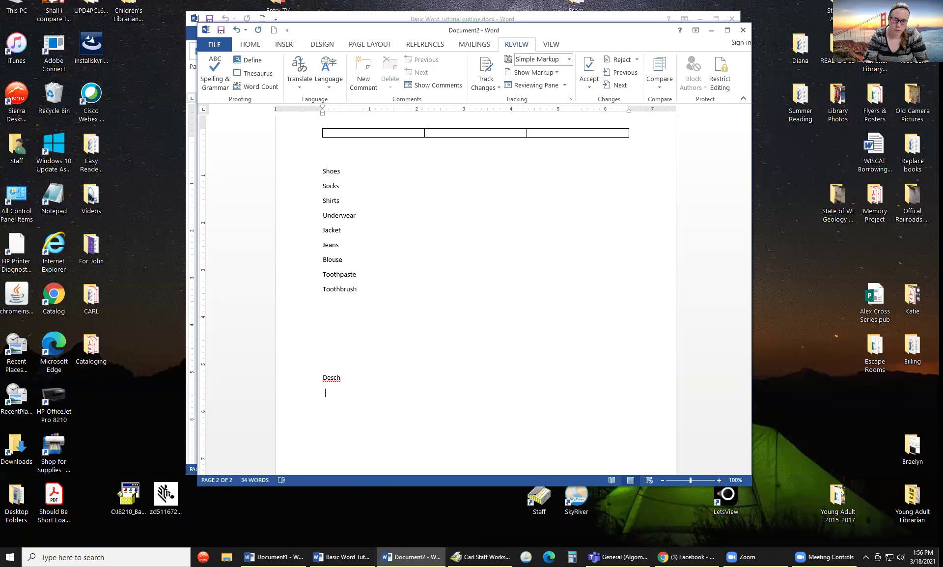
pyautogui.write('wont  go to bed now')
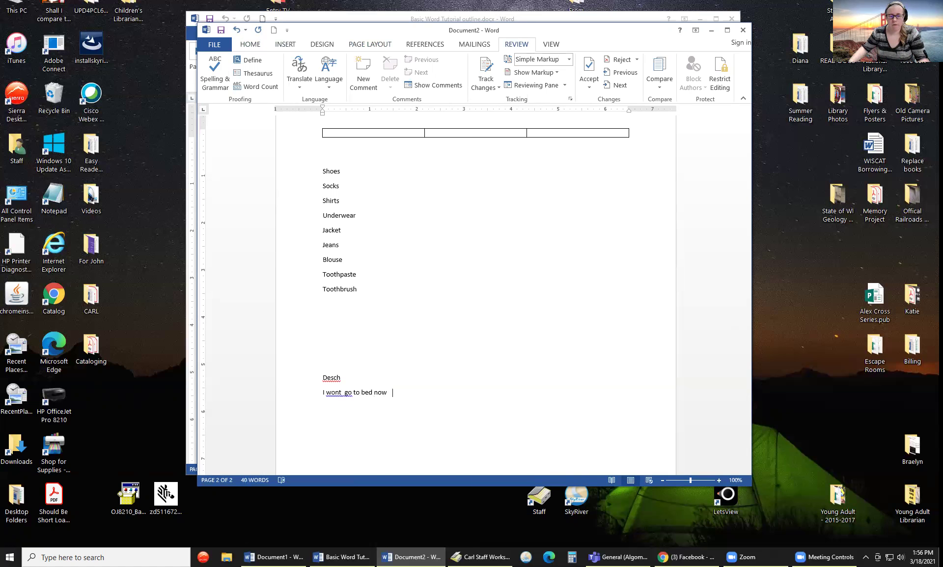
# - Append 'is a spelling error' after Desch
pyautogui.click(376, 377)
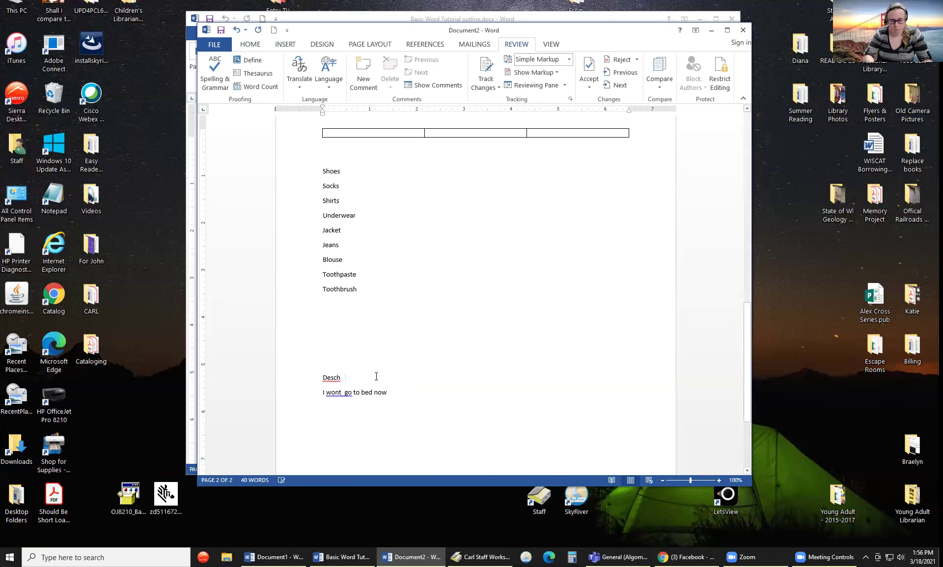
pyautogui.write('is a spea')
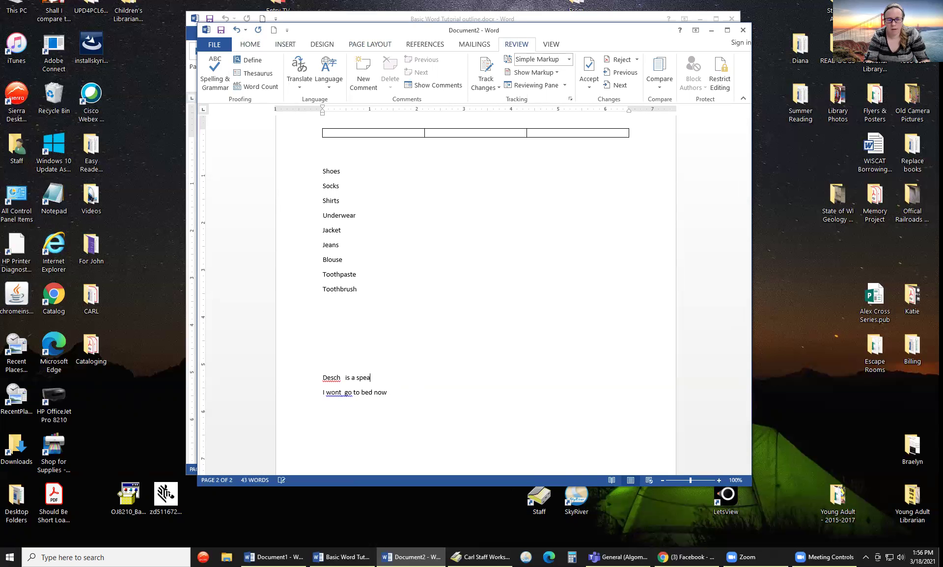
pyautogui.press('BackSpace')
pyautogui.write('lling error')
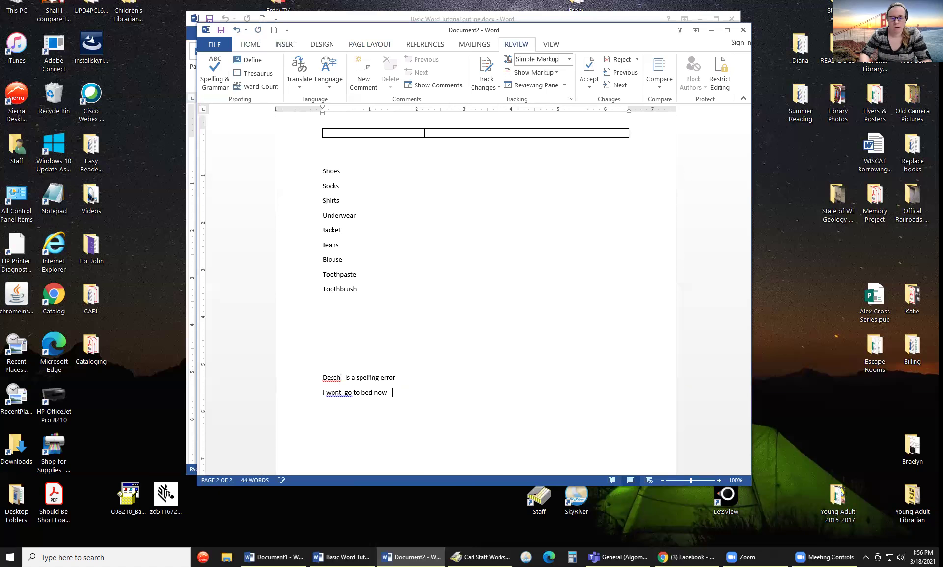
pyautogui.write('s')
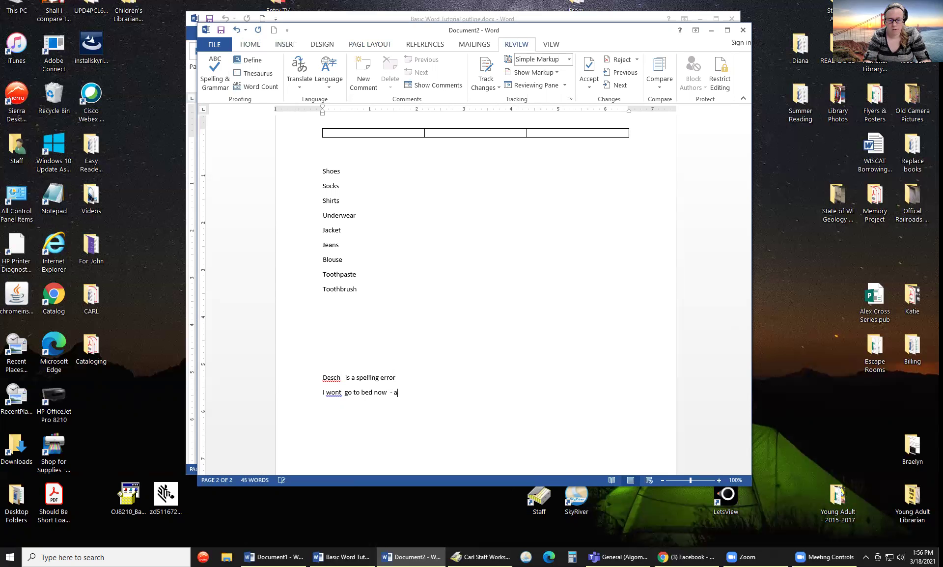
# - Label the sentence 'a grammatical example', correcting grammaritical to grammatical
pyautogui.write('mm')
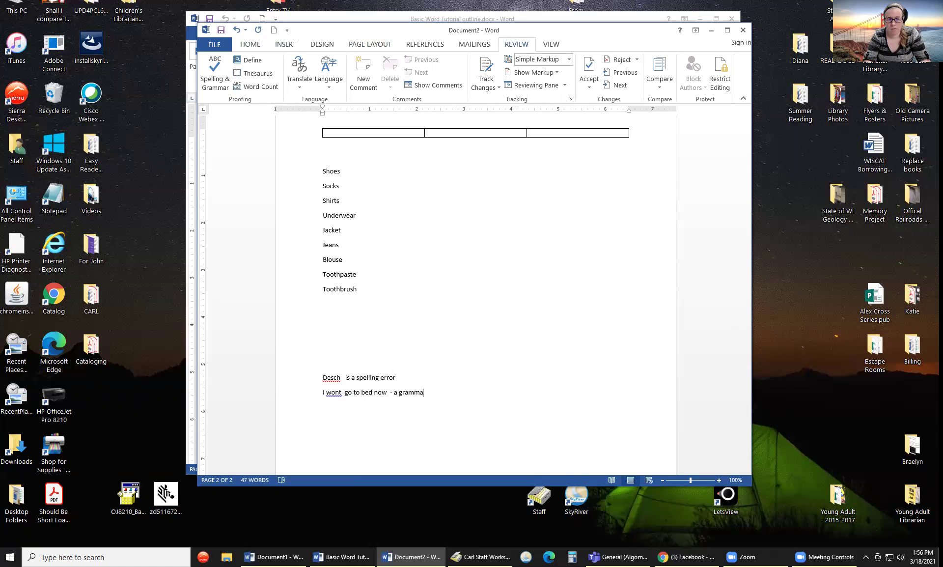
pyautogui.write('aritical')
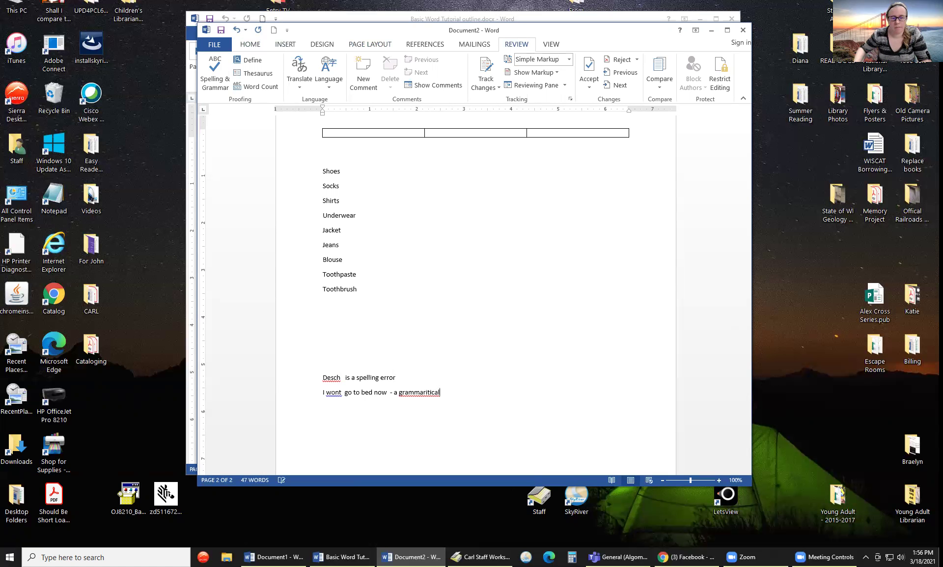
pyautogui.rightClick(440, 396)
pyautogui.click(472, 404)
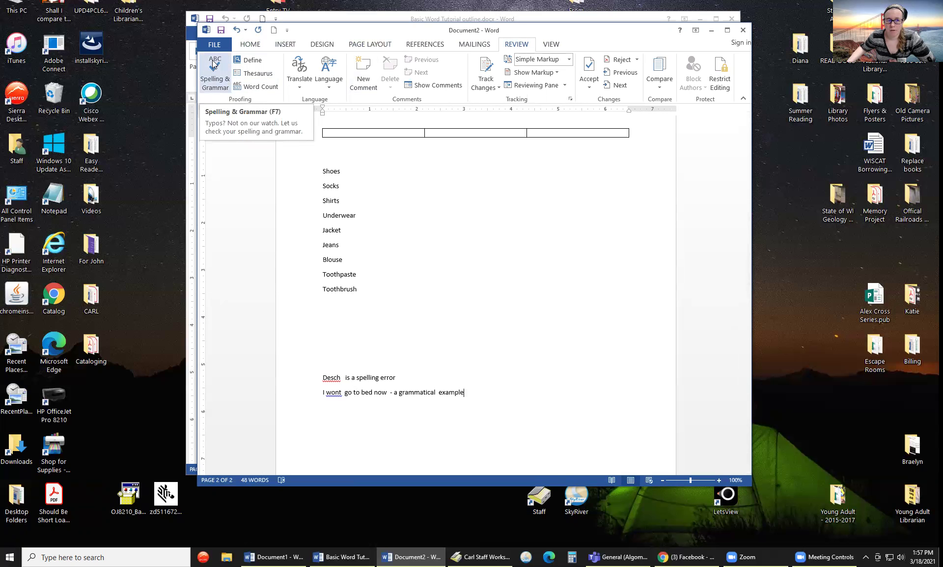
# - Run Spelling & Grammar: wont to won't, fix three extra spaces, add Desch to dictionary
pyautogui.click(210, 73)
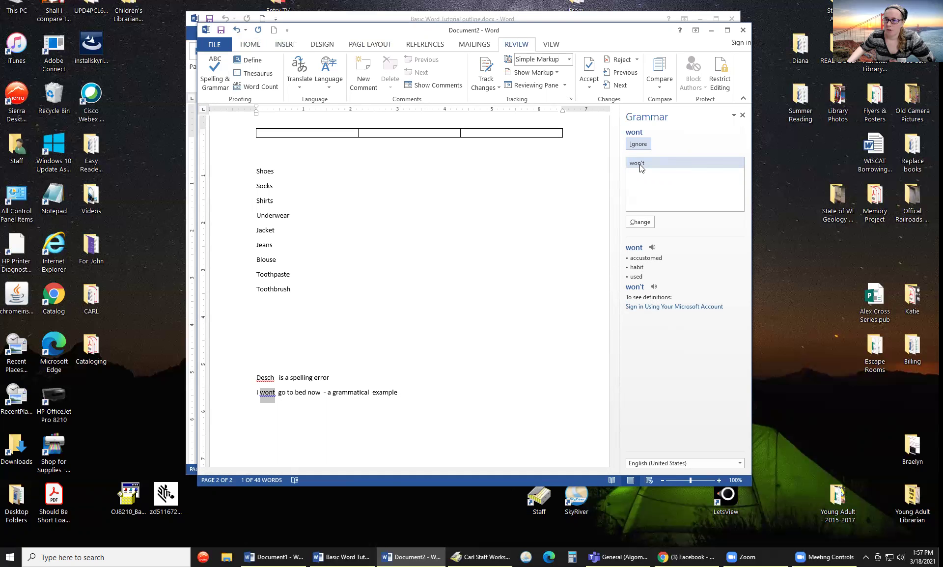
pyautogui.click(643, 222)
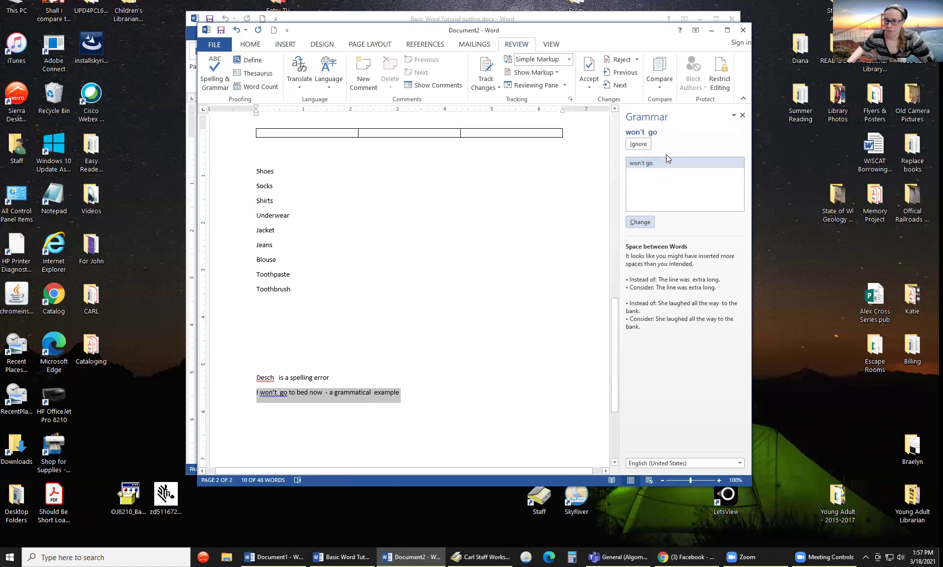
pyautogui.click(645, 222)
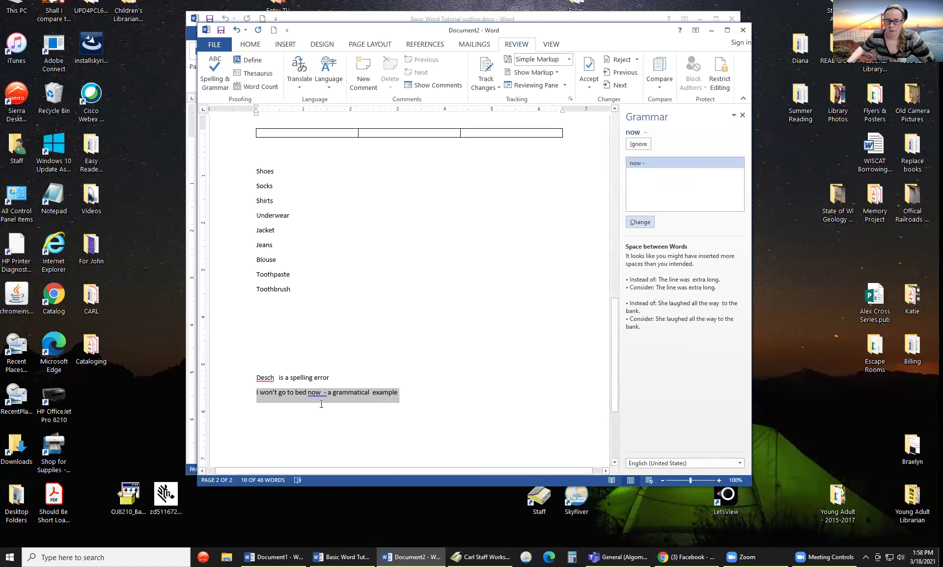
pyautogui.click(641, 223)
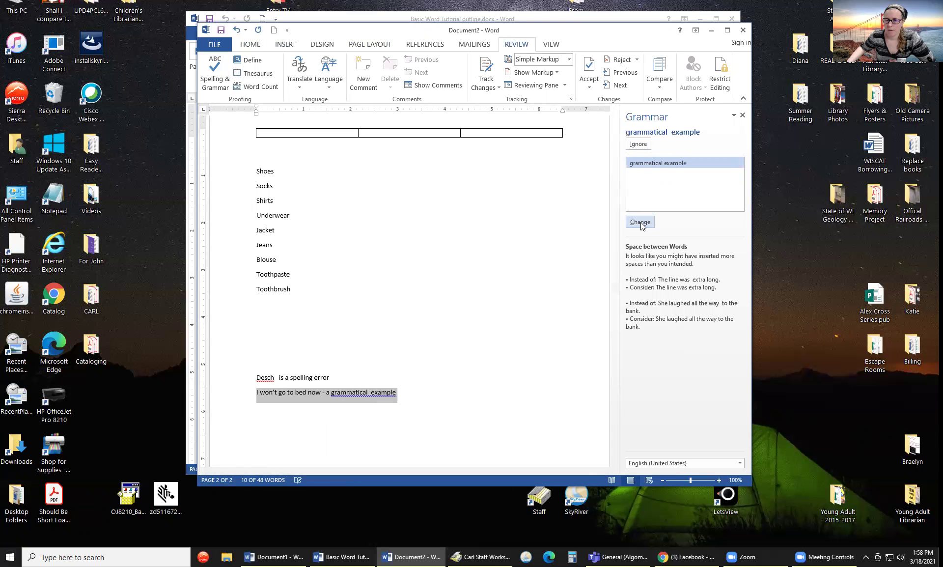
pyautogui.click(640, 222)
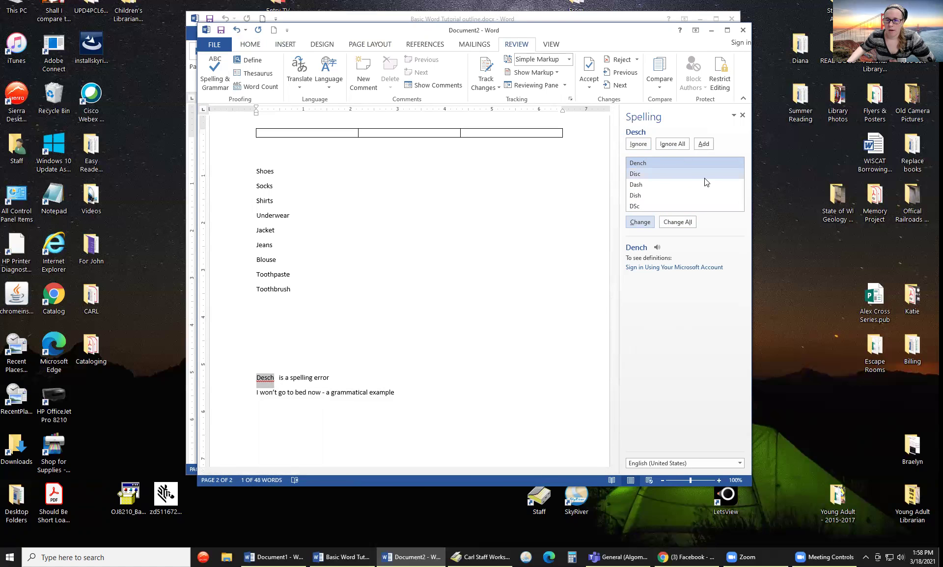
pyautogui.click(709, 144)
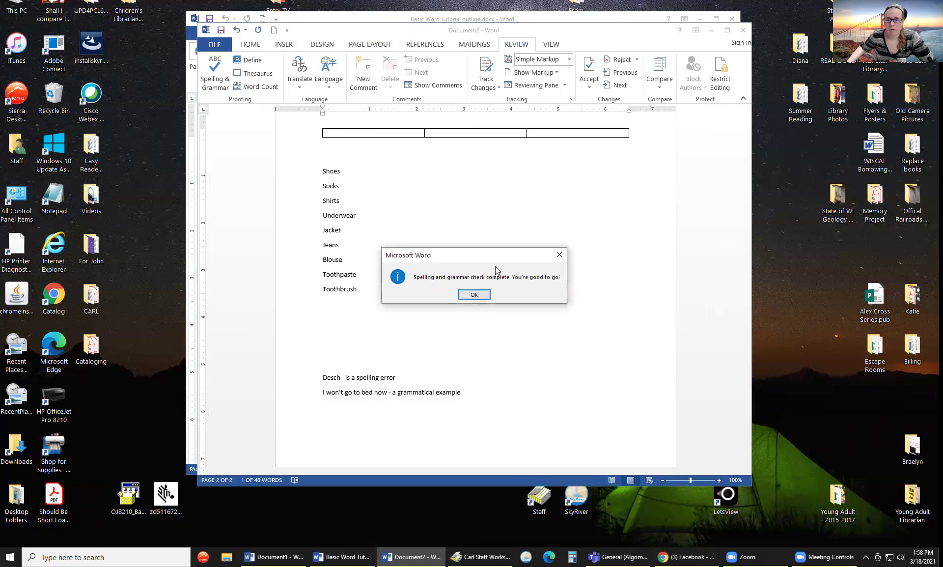
# - Dismiss the check-complete message and type Desch on a new line above the won't sentence
pyautogui.click(474, 295)
pyautogui.press('Return')
pyautogui.press('Return')
pyautogui.press('Return')
pyautogui.write('Desch')
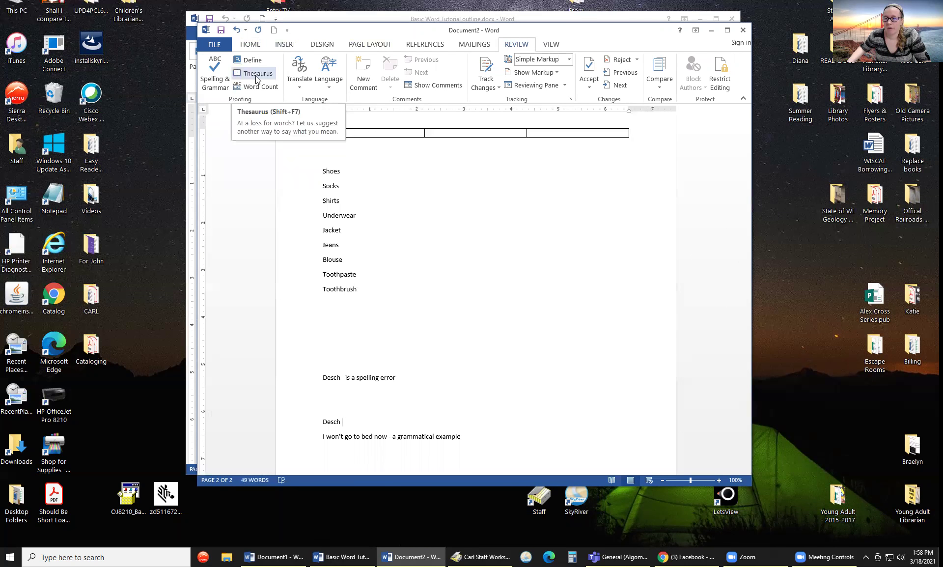
pyautogui.scroll(-1, 256, 79)
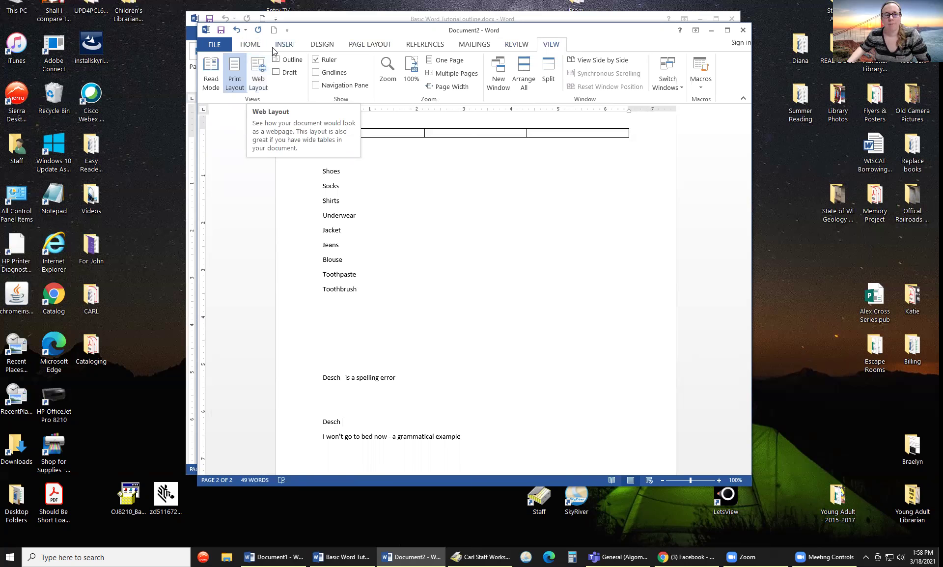
# - Scroll back up to the puppies photo on page 1 and open the Zoom dialog
pyautogui.scroll(9, 416, 360)
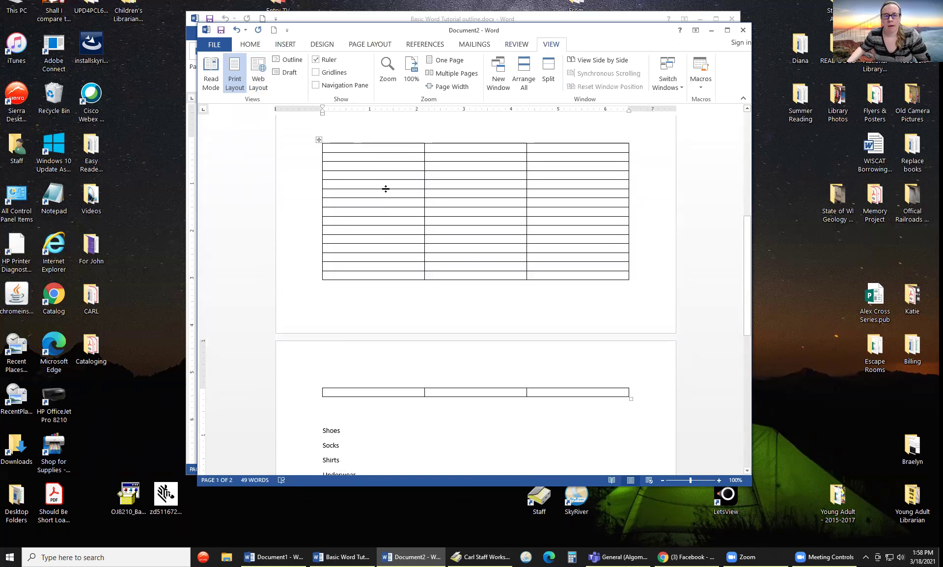
pyautogui.scroll(10, 385, 189)
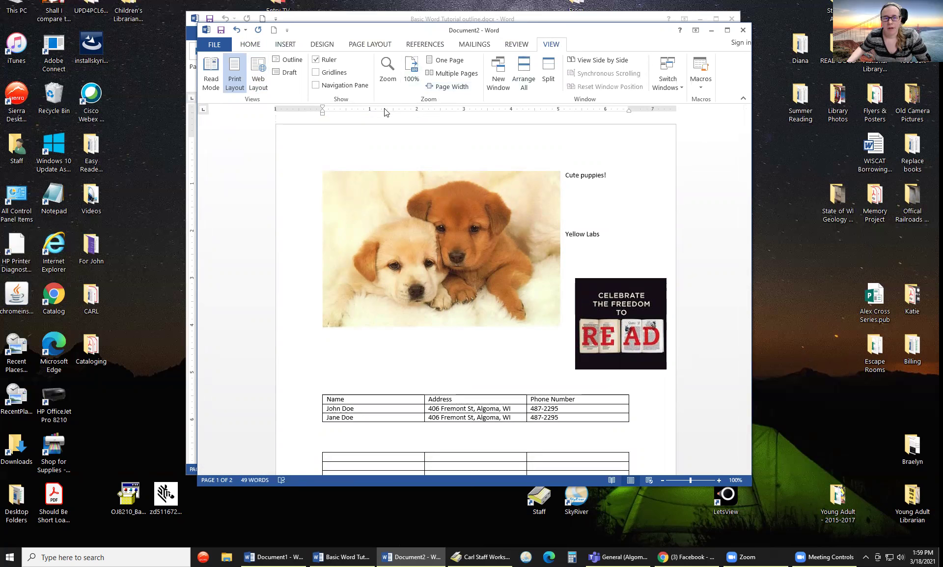
pyautogui.click(393, 82)
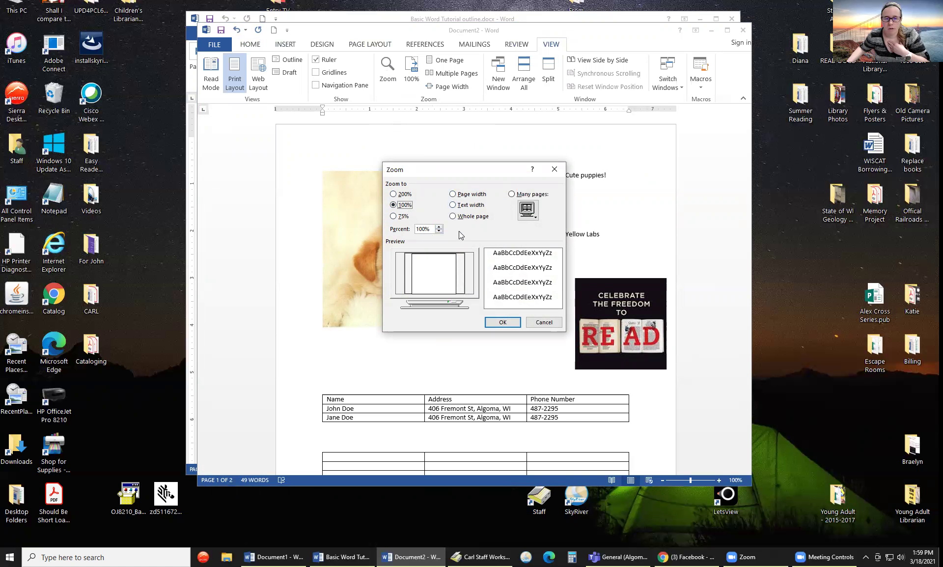
# - Step the Zoom percentage up to 119% and apply it
pyautogui.click(440, 226)
pyautogui.click(440, 227)
pyautogui.click(440, 227)
pyautogui.click(441, 227)
pyautogui.click(440, 227)
pyautogui.click(440, 227)
pyautogui.click(440, 227)
pyautogui.click(441, 227)
pyautogui.click(440, 227)
pyautogui.click(440, 227)
pyautogui.click(440, 227)
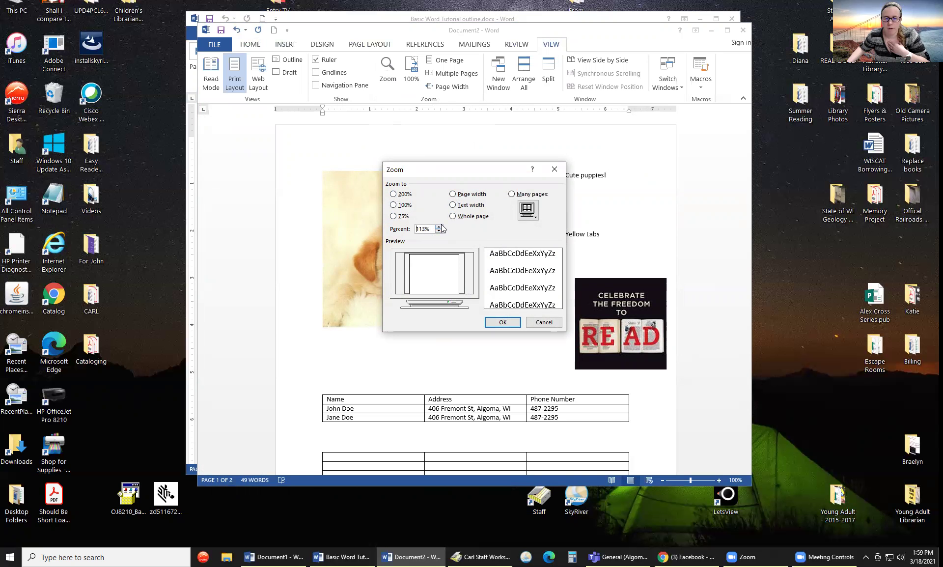
pyautogui.click(440, 227)
pyautogui.click(440, 227)
pyautogui.click(440, 227)
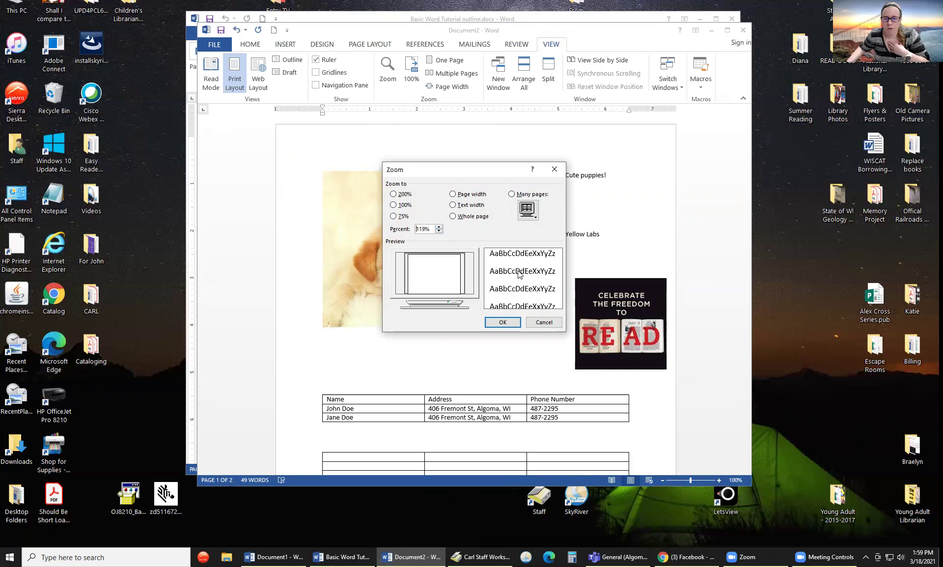
pyautogui.click(518, 323)
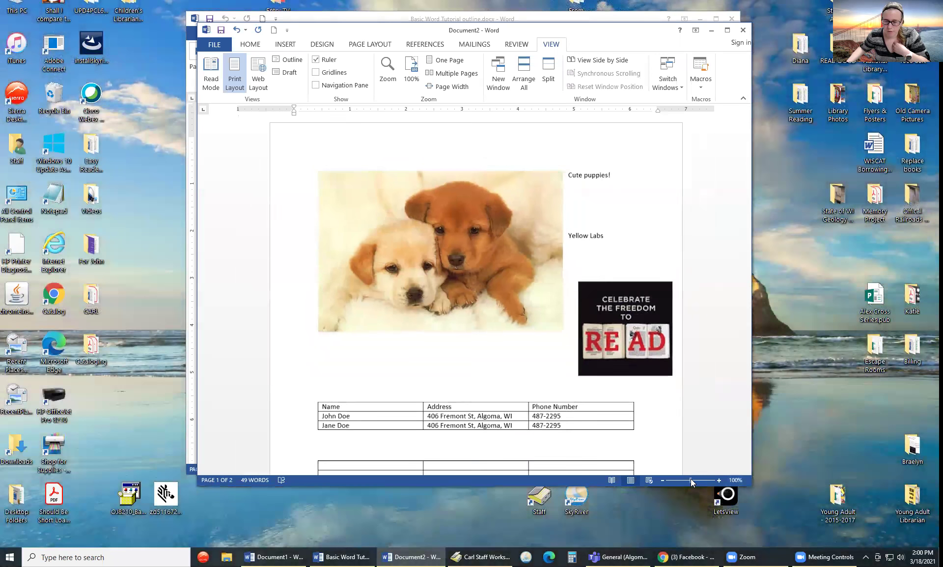
# - Zoom in with the status-bar slider, then step back out to 100%
pyautogui.moveTo(691, 479); pyautogui.dragTo(700, 481)
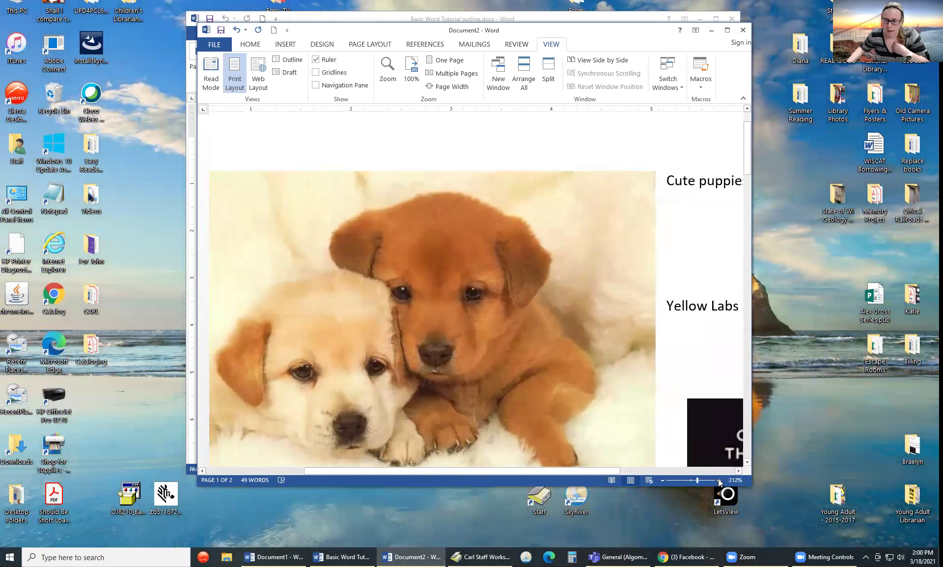
pyautogui.click(719, 479)
pyautogui.click(719, 480)
pyautogui.click(719, 480)
pyautogui.click(719, 480)
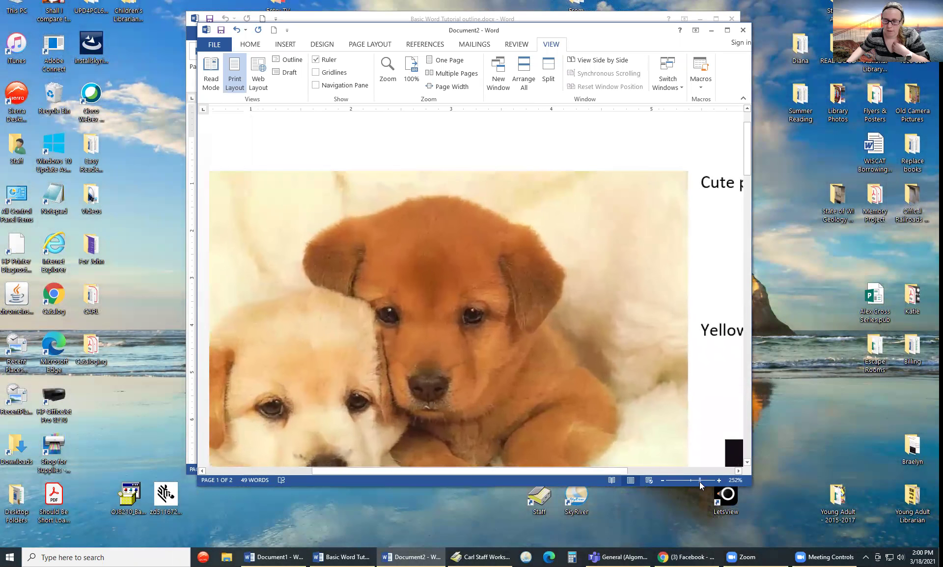
pyautogui.click(662, 480)
pyautogui.click(663, 480)
pyautogui.click(662, 480)
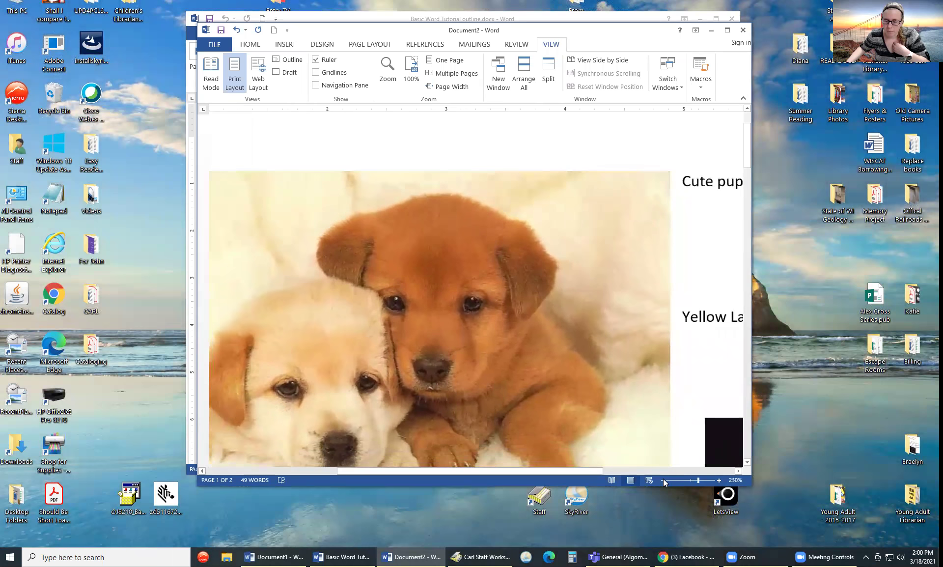
pyautogui.click(662, 480)
pyautogui.click(662, 480)
pyautogui.click(663, 480)
pyautogui.click(663, 480)
pyautogui.click(663, 480)
pyautogui.click(663, 480)
pyautogui.click(664, 480)
pyautogui.click(663, 480)
pyautogui.click(663, 480)
pyautogui.click(663, 480)
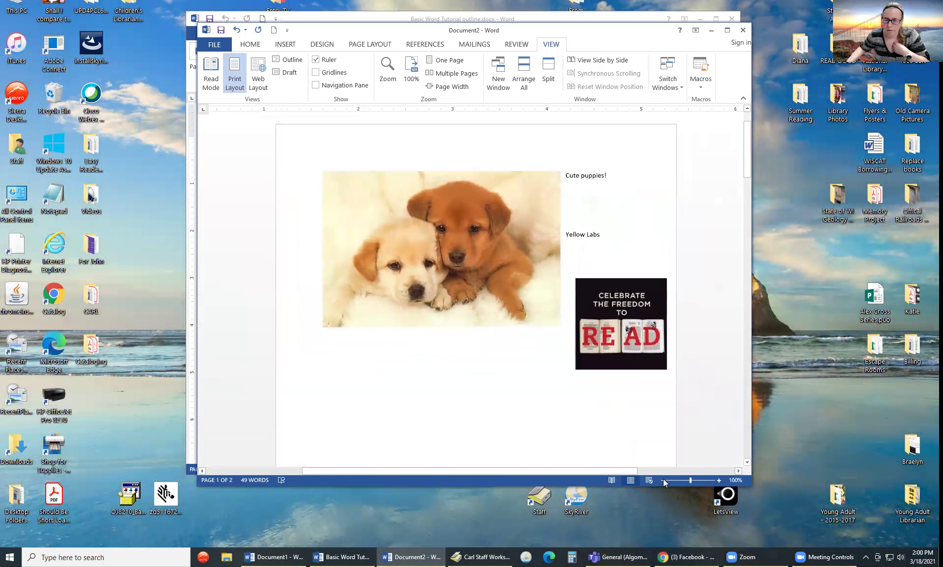
# - Zoom in step by step past 200%, up to 252%, enlarging the puppies image
pyautogui.click(722, 479)
pyautogui.click(722, 478)
pyautogui.click(722, 479)
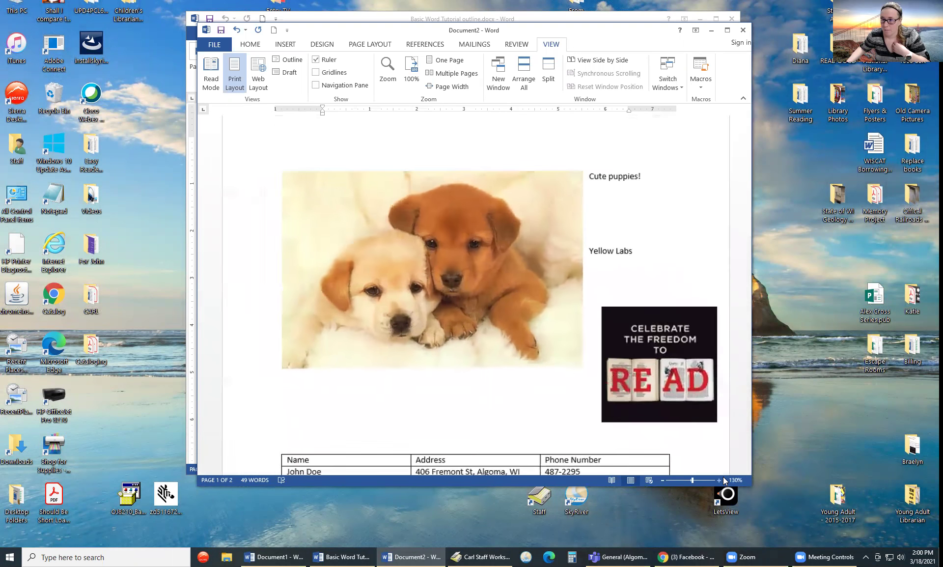
pyautogui.click(722, 479)
pyautogui.click(721, 480)
pyautogui.click(721, 480)
pyautogui.click(720, 480)
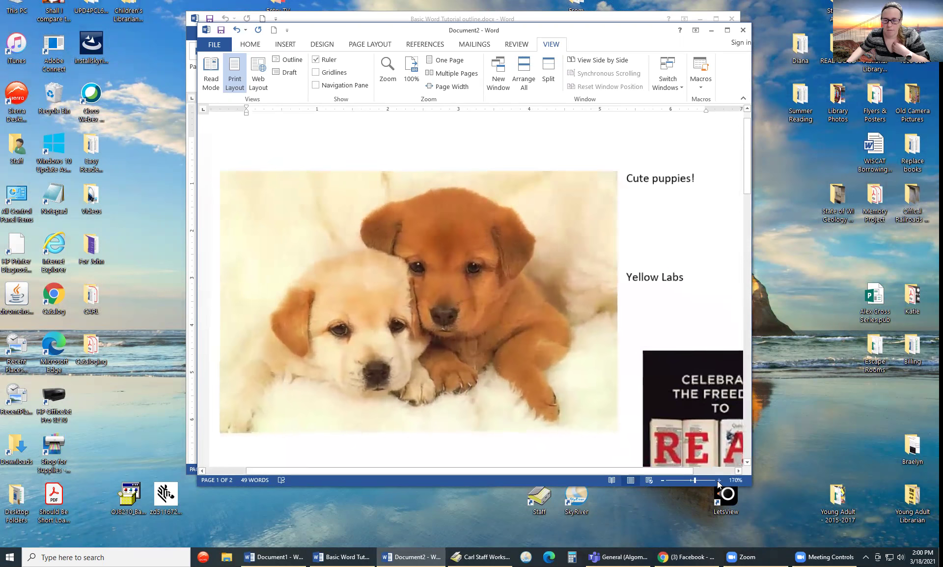
pyautogui.click(719, 481)
pyautogui.click(719, 480)
pyautogui.click(719, 480)
pyautogui.click(719, 480)
pyautogui.click(719, 480)
pyautogui.click(719, 480)
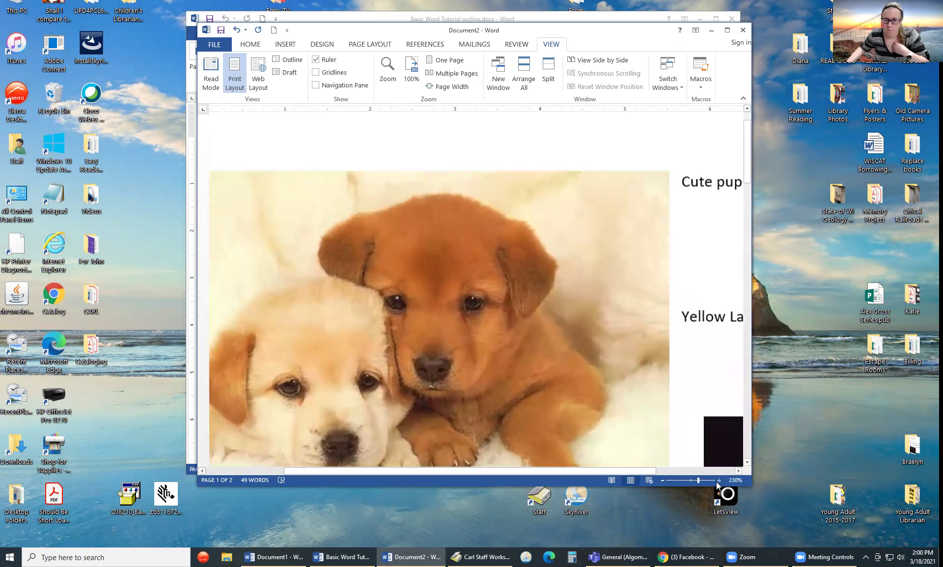
# - Zoom back out to 110%, glance at the Review tab, and return to View
pyautogui.click(663, 480)
pyautogui.click(663, 480)
pyautogui.click(663, 480)
pyautogui.click(663, 480)
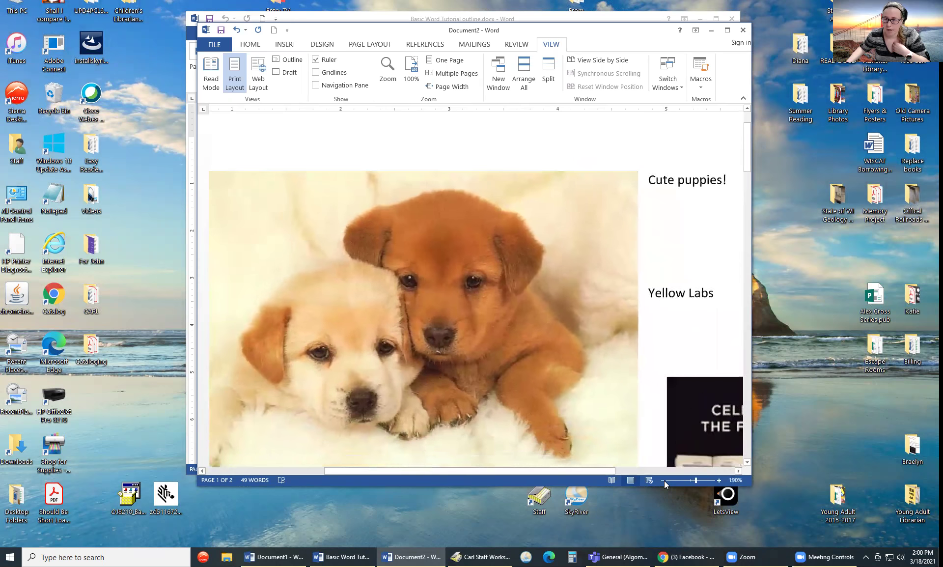
pyautogui.click(664, 480)
pyautogui.click(663, 480)
pyautogui.click(663, 480)
pyautogui.click(663, 480)
pyautogui.click(663, 480)
pyautogui.click(663, 480)
pyautogui.click(663, 480)
pyautogui.click(663, 479)
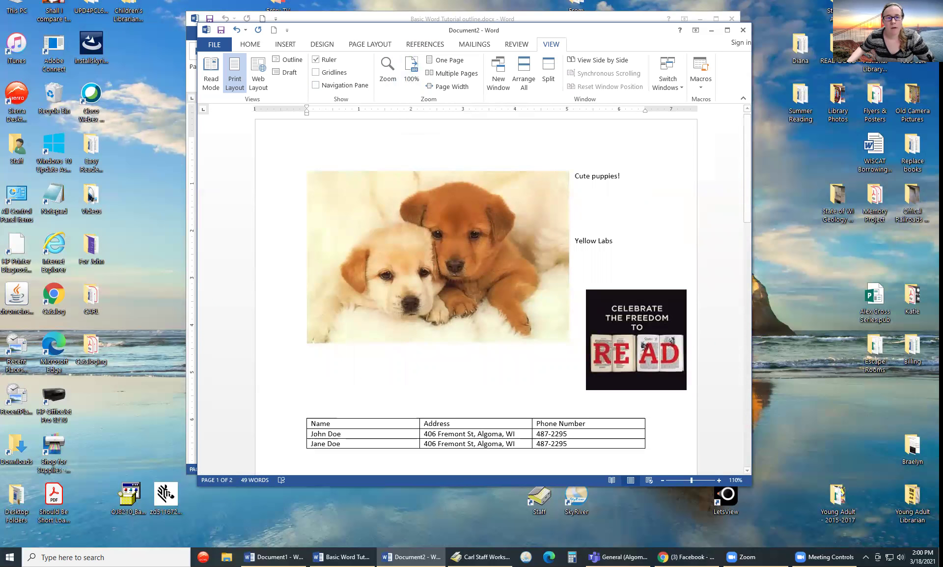
pyautogui.click(515, 44)
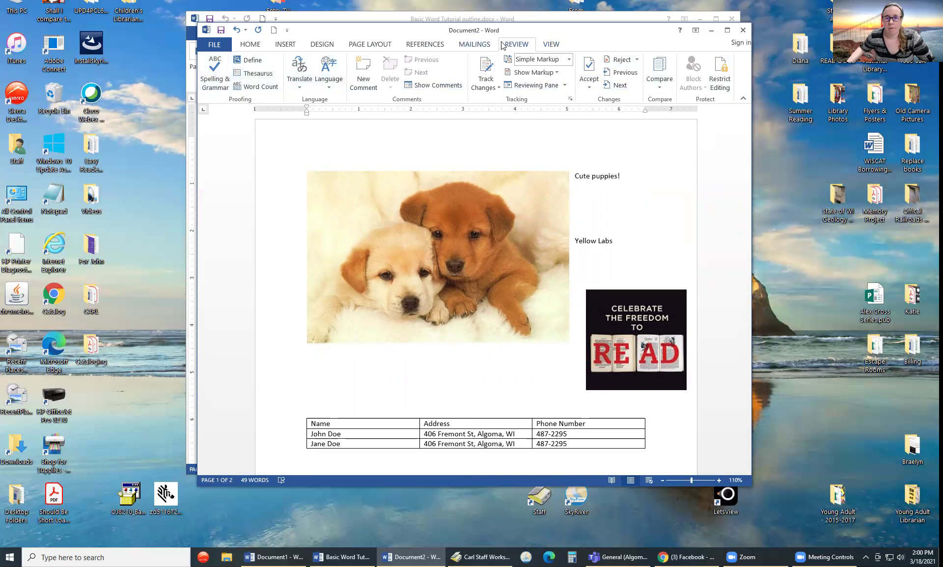
pyautogui.click(552, 44)
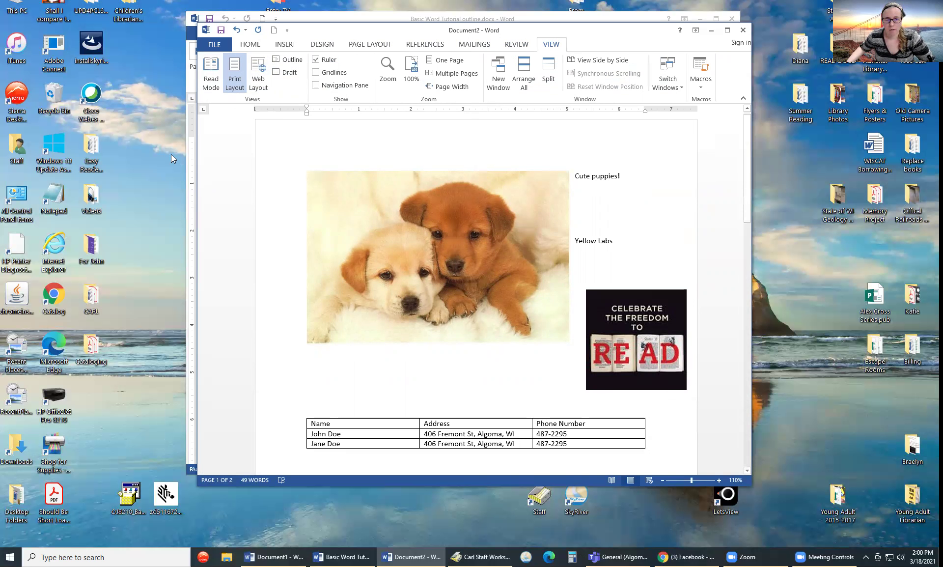
pyautogui.click(257, 71)
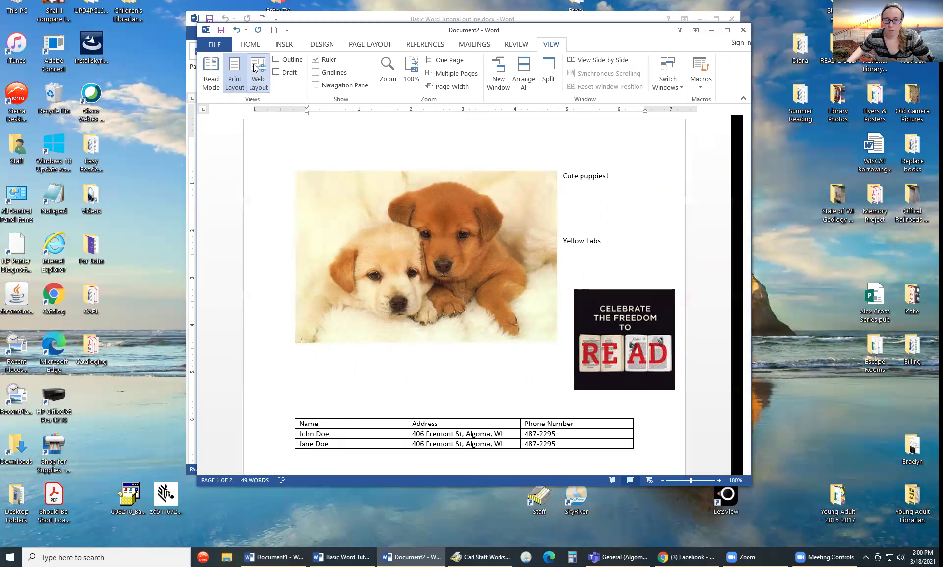
pyautogui.scroll(8, 556, 355)
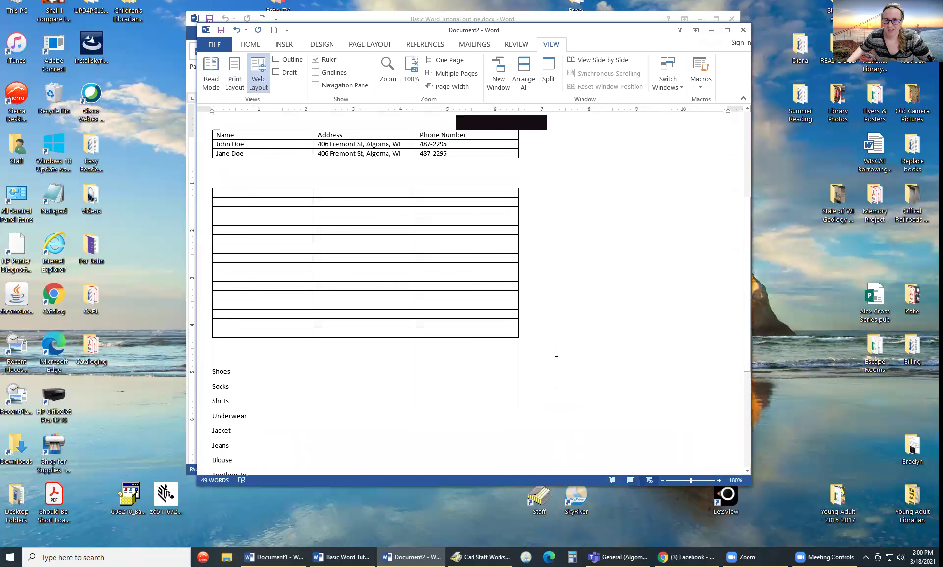
pyautogui.scroll(-3, 555, 352)
pyautogui.scroll(-9, 556, 353)
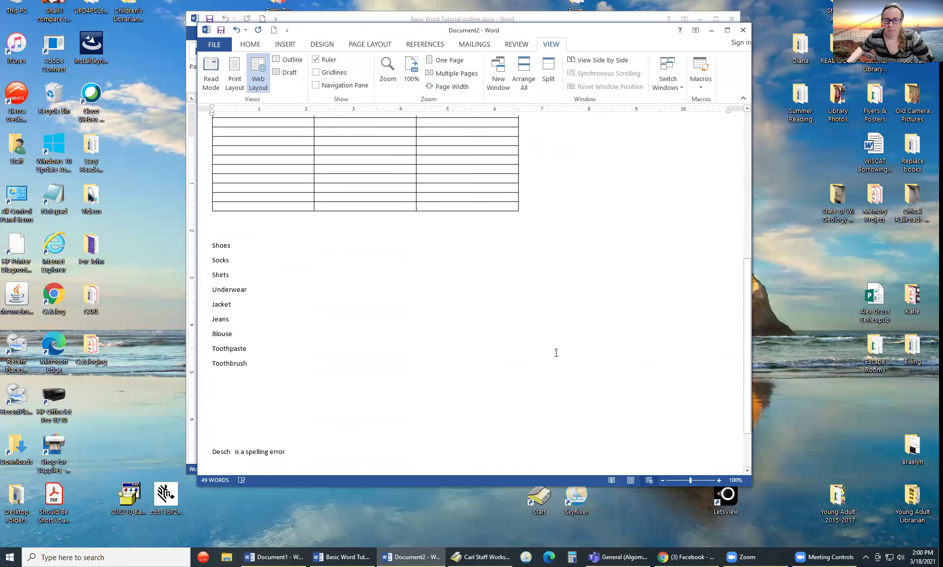
pyautogui.scroll(5, 556, 352)
pyautogui.scroll(6, 549, 349)
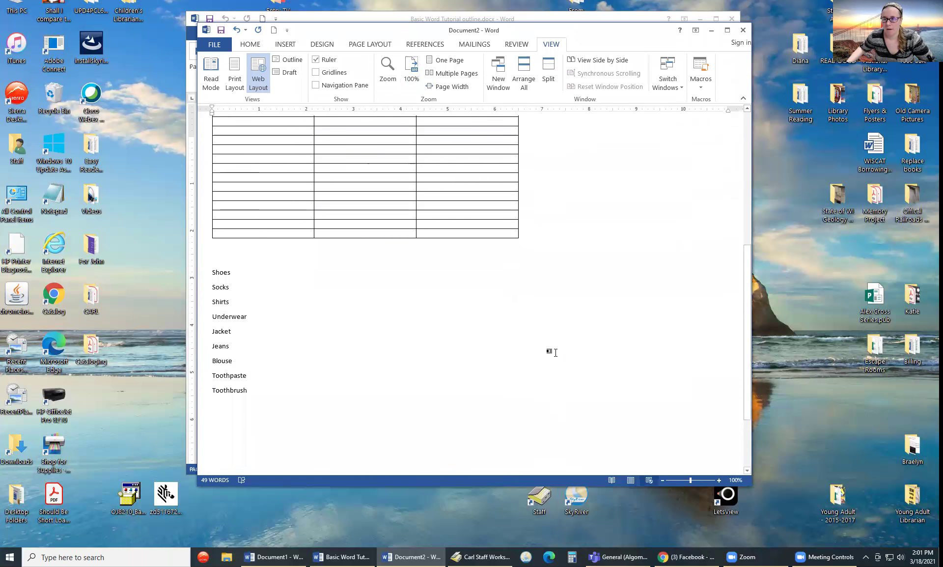
pyautogui.click(235, 72)
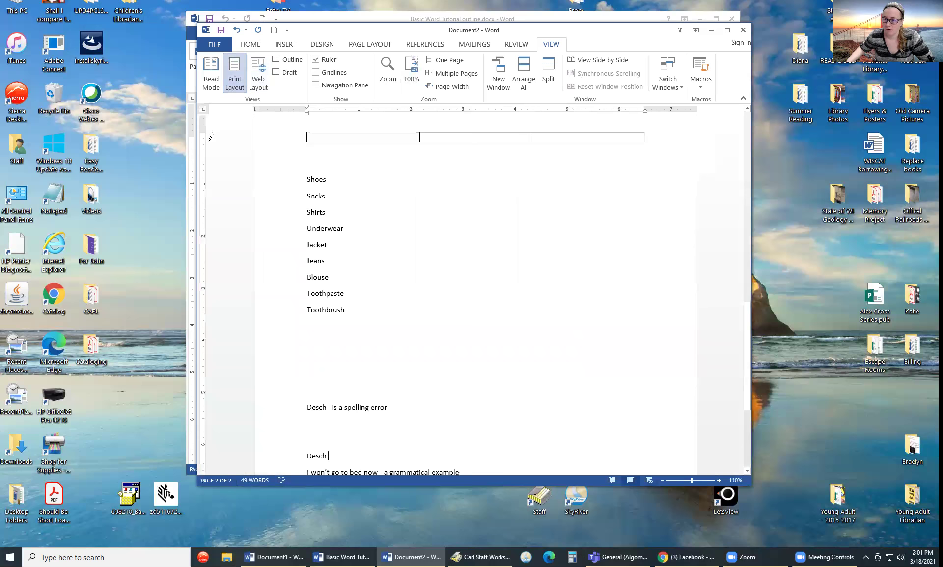
pyautogui.scroll(15, 493, 253)
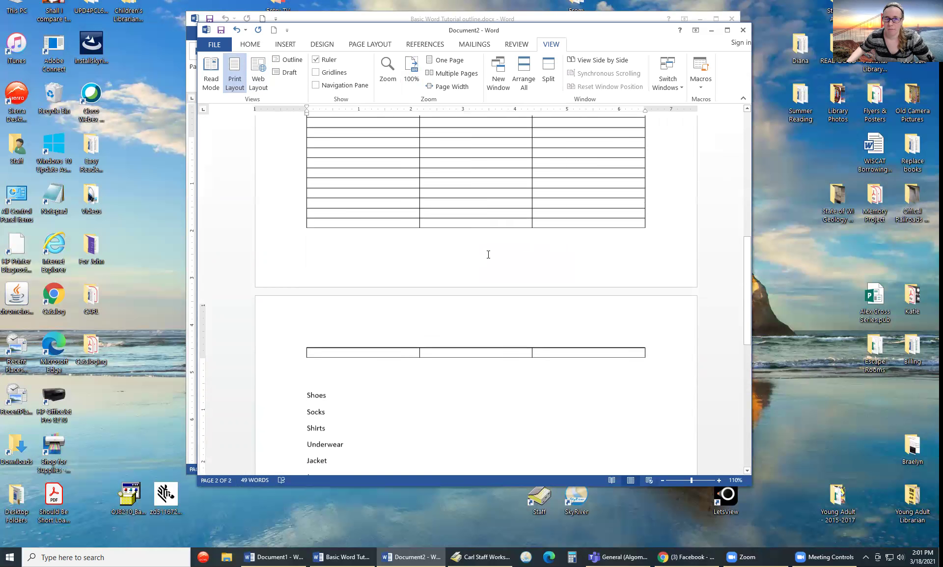
pyautogui.scroll(4, 465, 265)
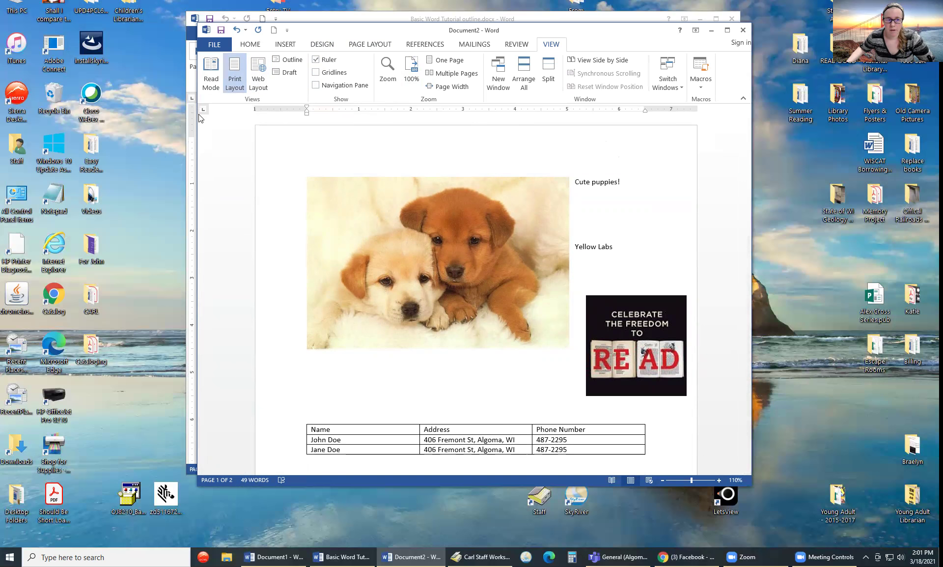
# - Widen the Word window and toggle the Navigation Pane on and off
pyautogui.moveTo(197, 143); pyautogui.dragTo(169, 143)
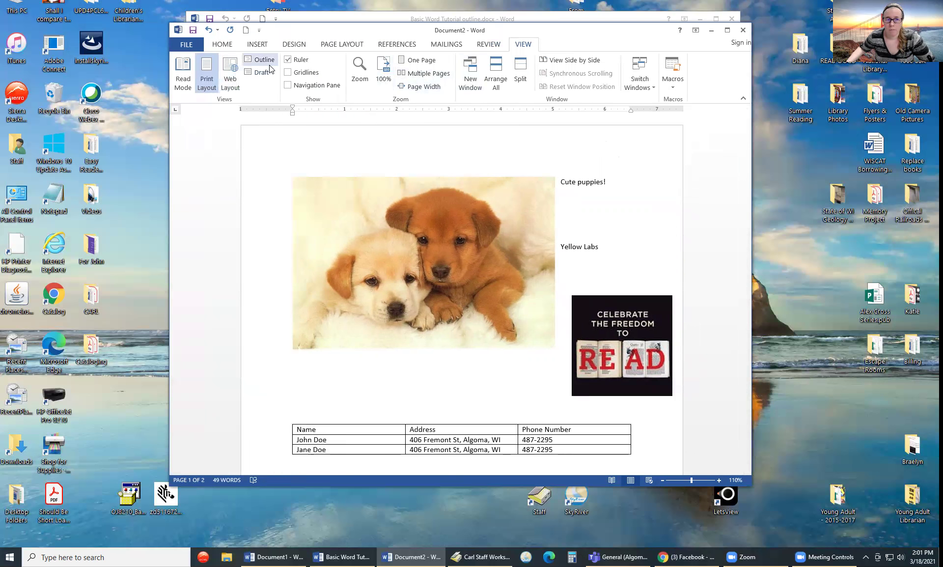
pyautogui.click(287, 86)
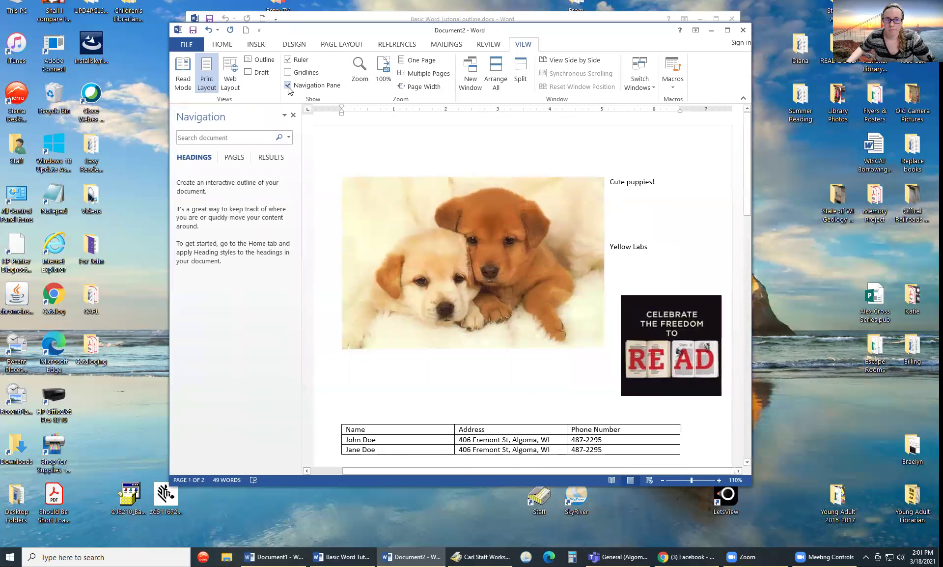
pyautogui.click(288, 85)
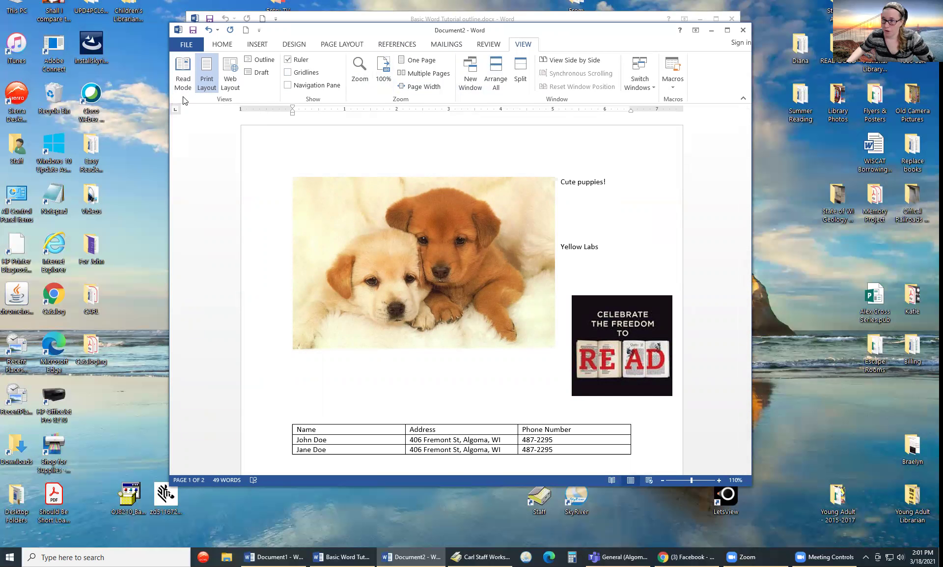
# - Scroll down to the page-2 clothing list and show the Home tab
pyautogui.scroll(-4, 319, 288)
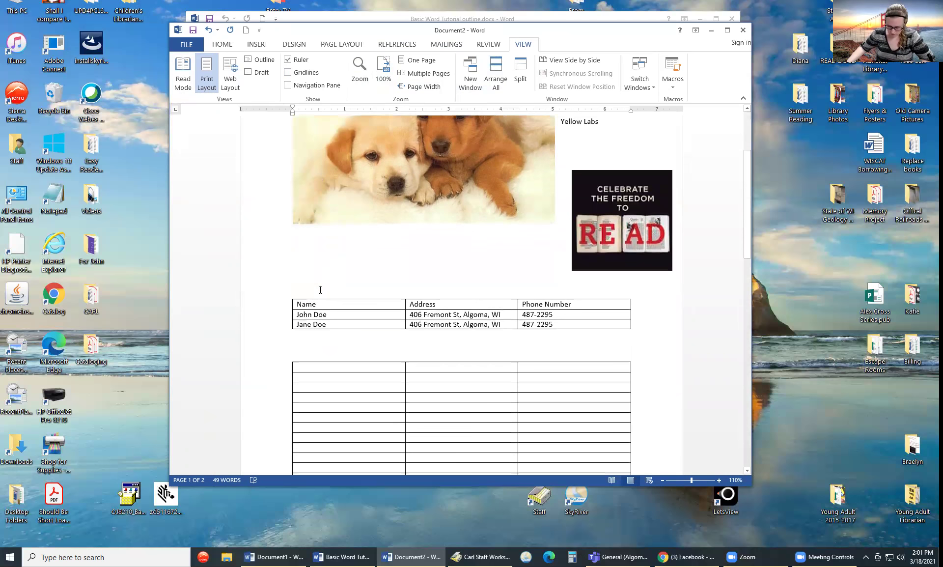
pyautogui.scroll(-1, 319, 287)
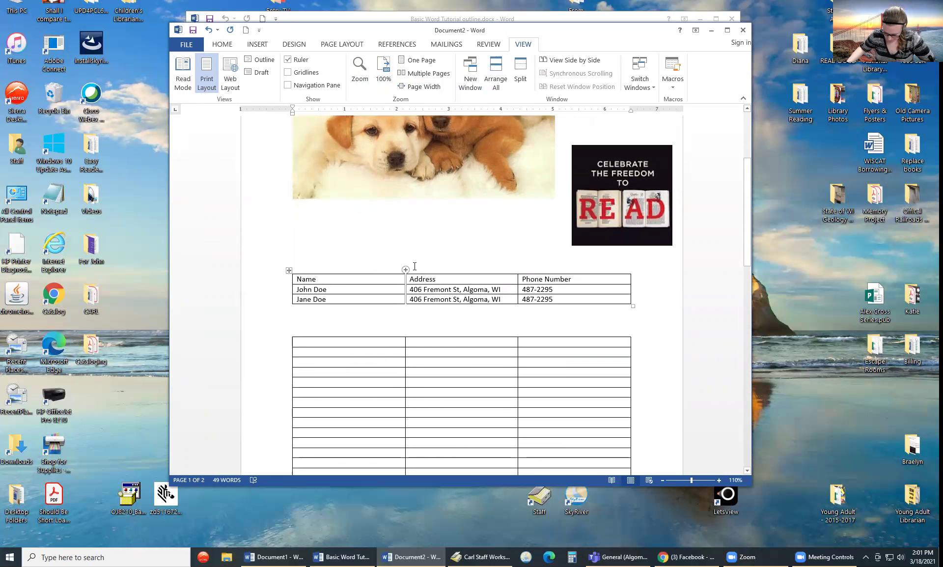
pyautogui.scroll(-1, 494, 408)
pyautogui.scroll(-10, 493, 409)
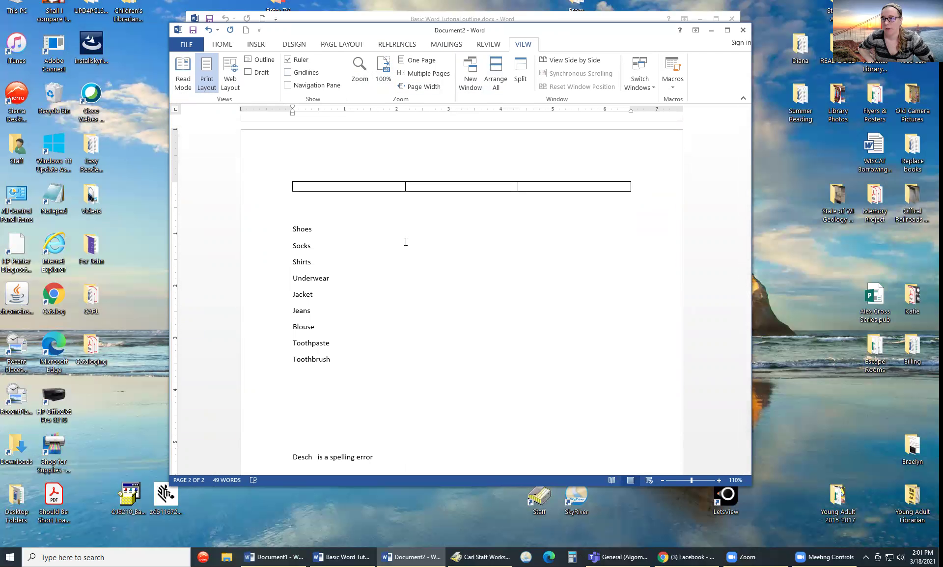
pyautogui.click(214, 44)
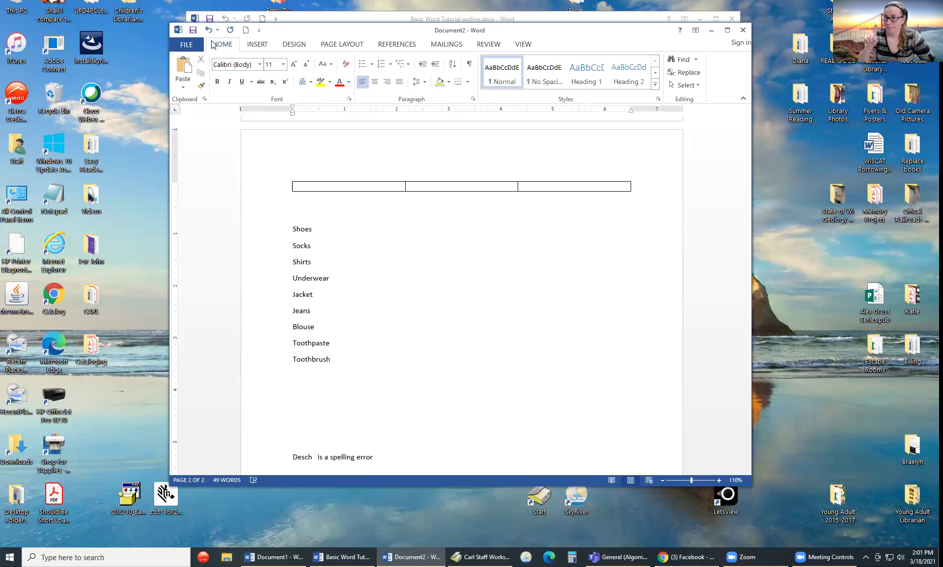
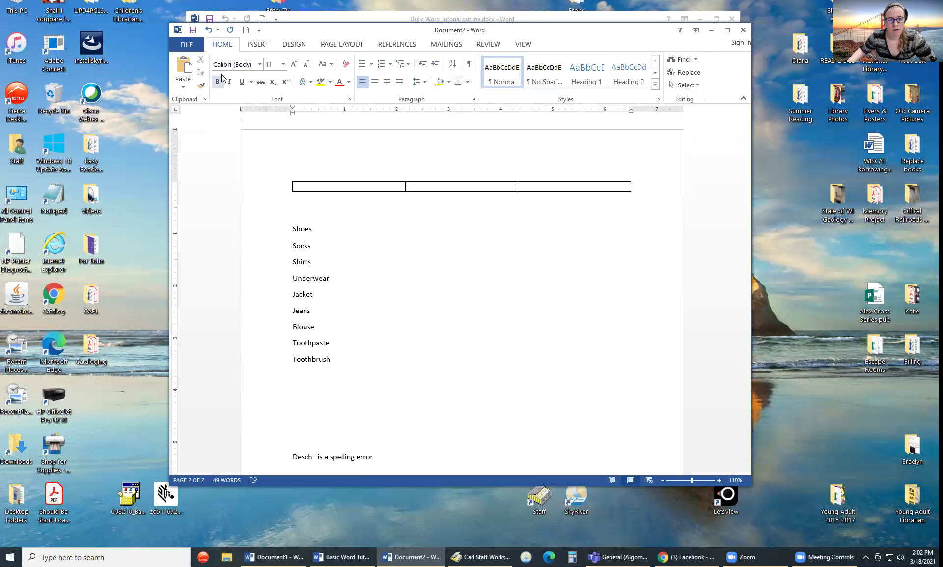
# - Browse the font list without changing it, bold the word 'Shoes', then select 'Socks'
pyautogui.click(260, 64)
pyautogui.click(260, 65)
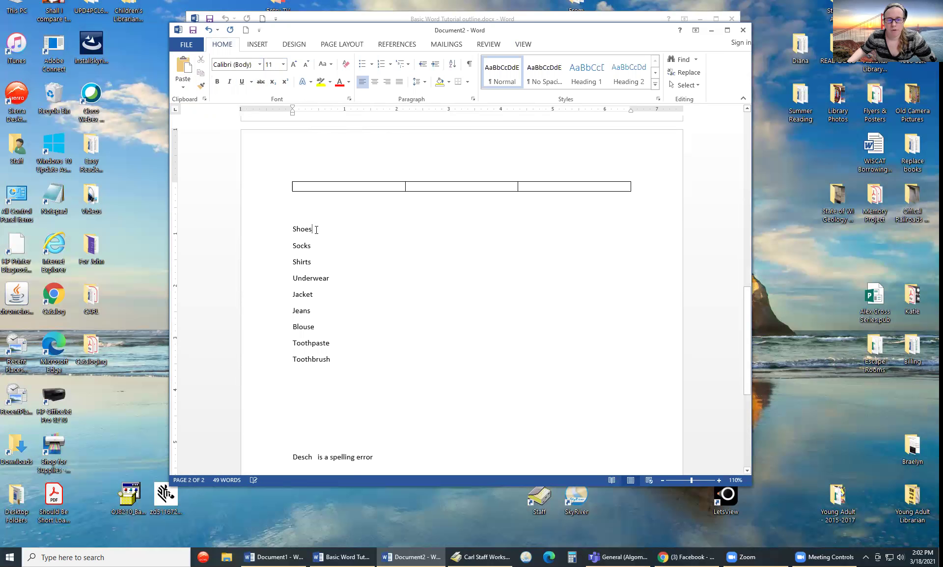
pyautogui.moveTo(313, 228); pyautogui.dragTo(290, 230)
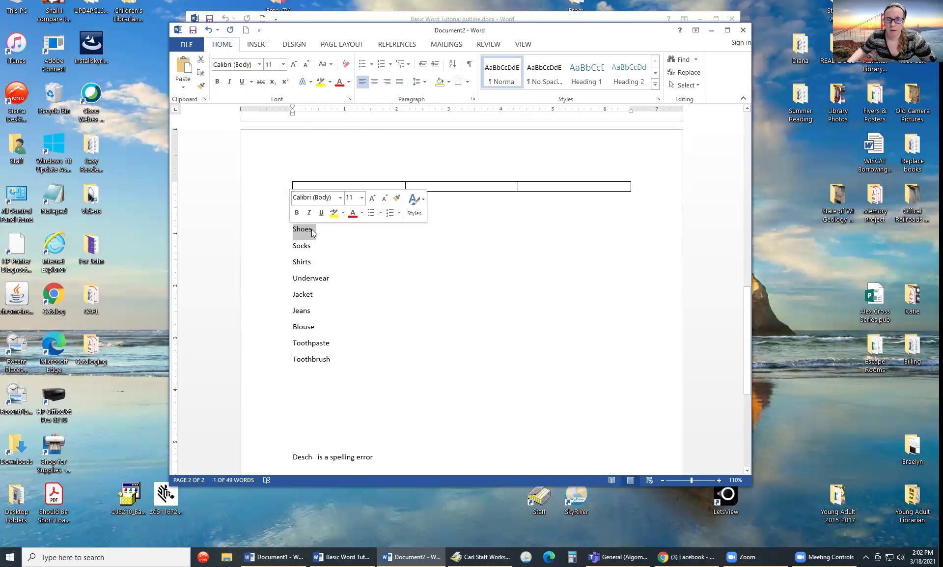
pyautogui.click(293, 228)
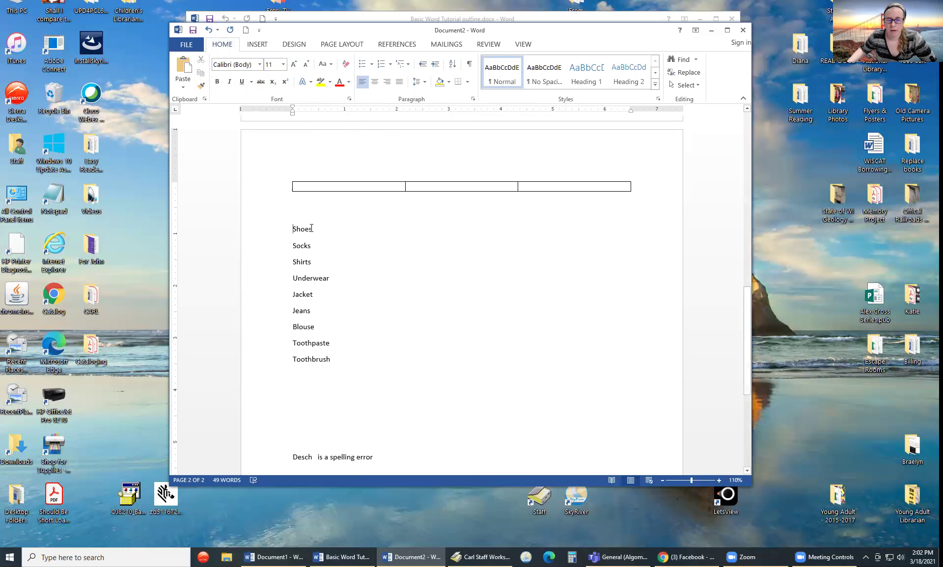
pyautogui.moveTo(293, 228); pyautogui.dragTo(288, 230)
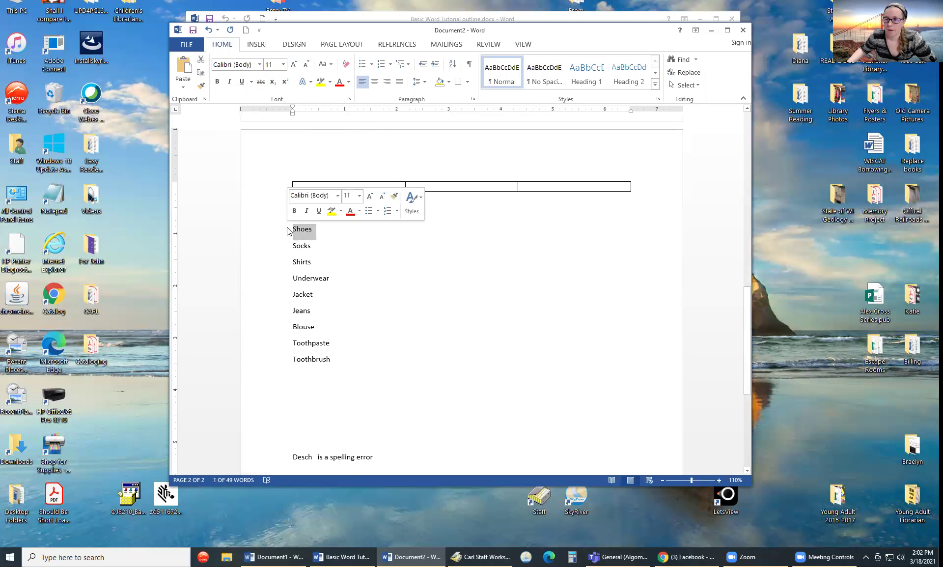
pyautogui.click(217, 86)
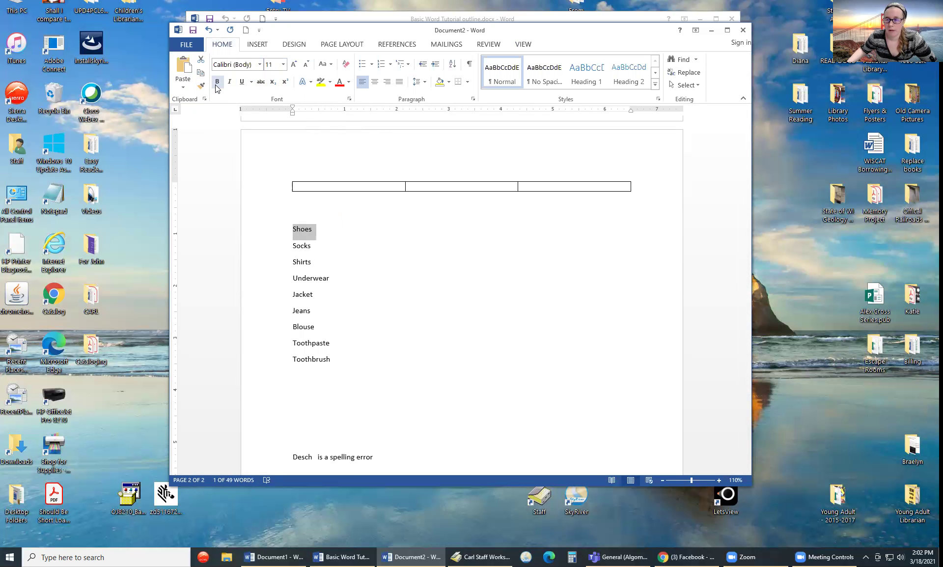
pyautogui.click(216, 86)
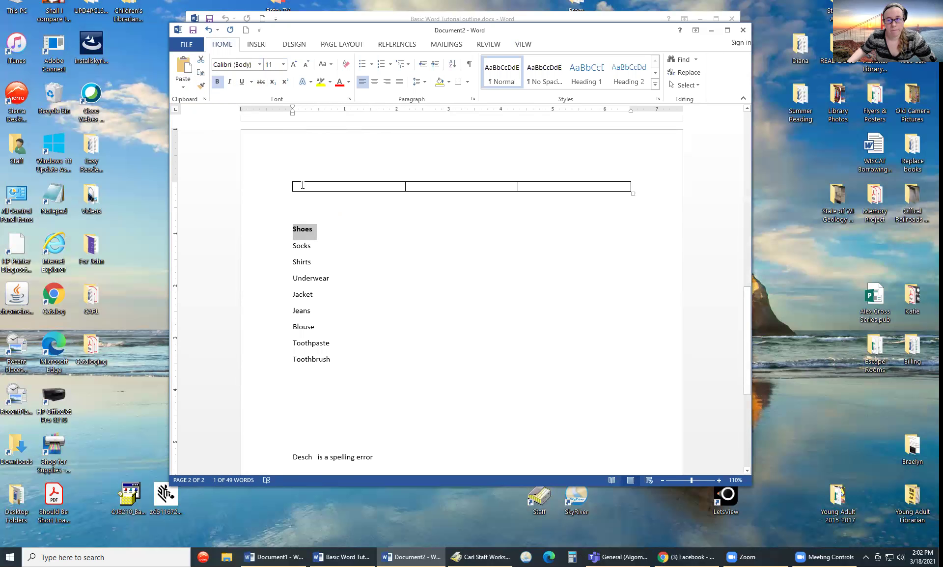
pyautogui.click(333, 227)
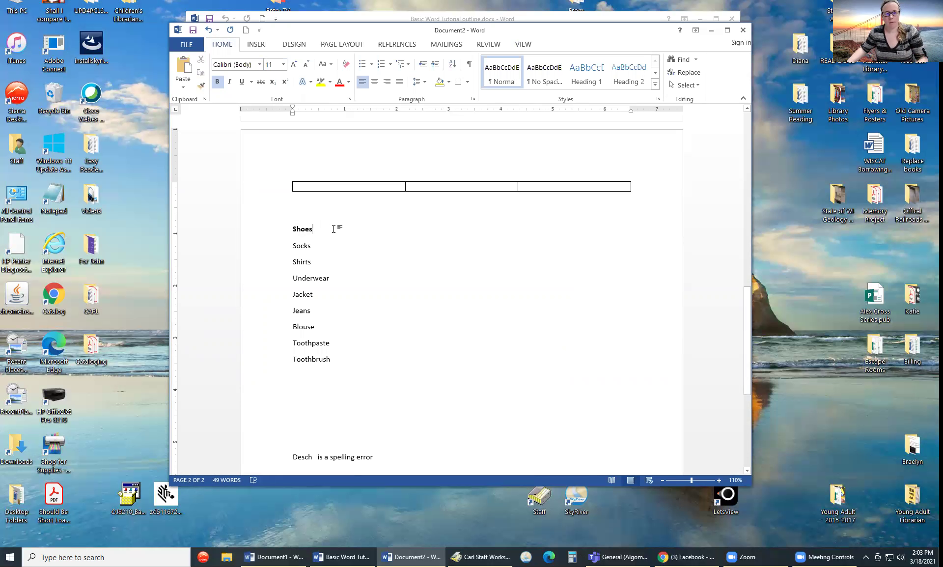
pyautogui.doubleClick(298, 245)
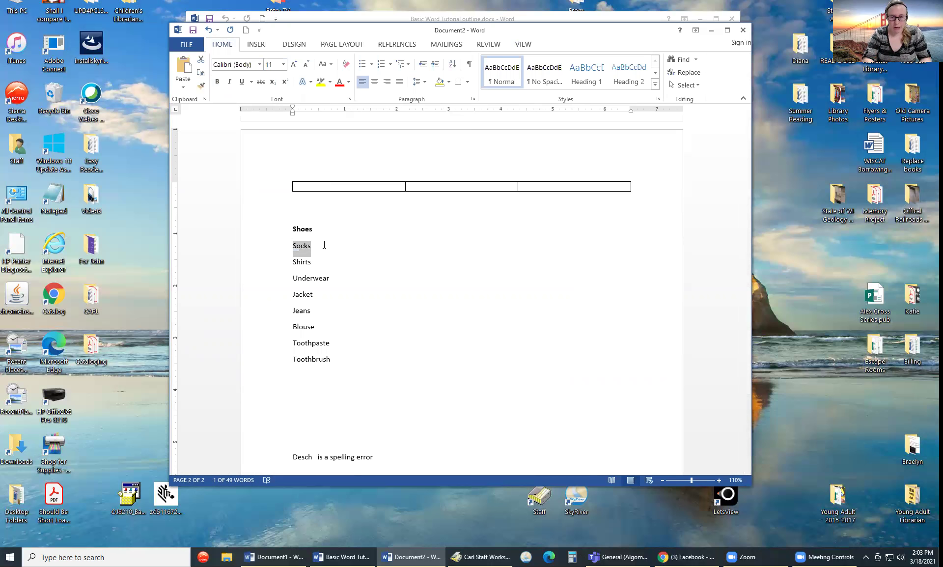
# - Make 'Socks' bold with Ctrl+B
pyautogui.hotkey('ctrl', 'b')
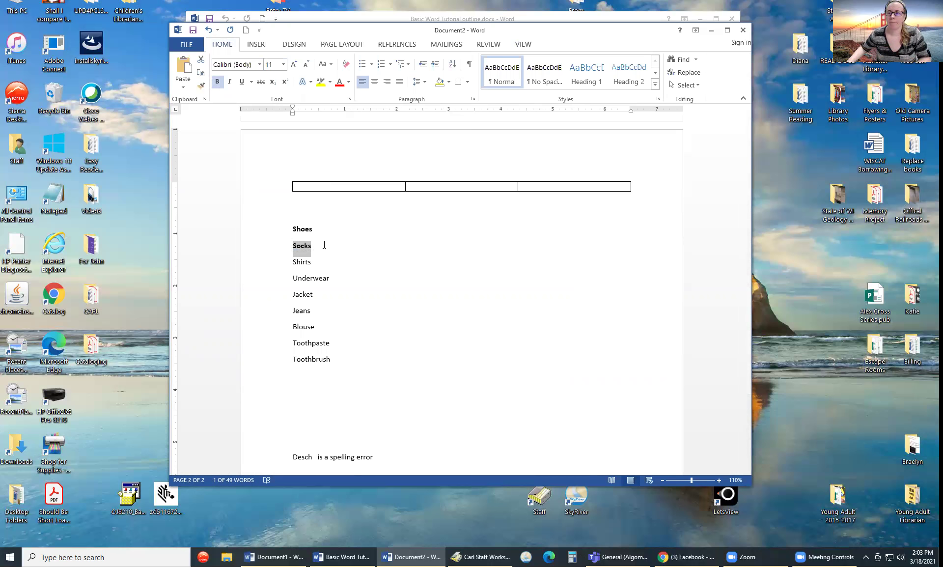
pyautogui.click(395, 291)
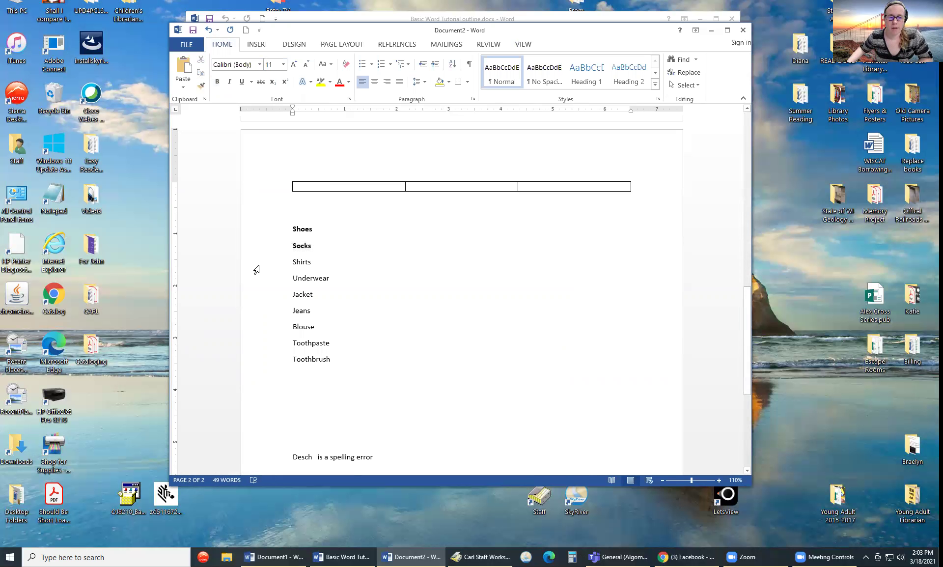
pyautogui.doubleClick(312, 246)
pyautogui.click(344, 255)
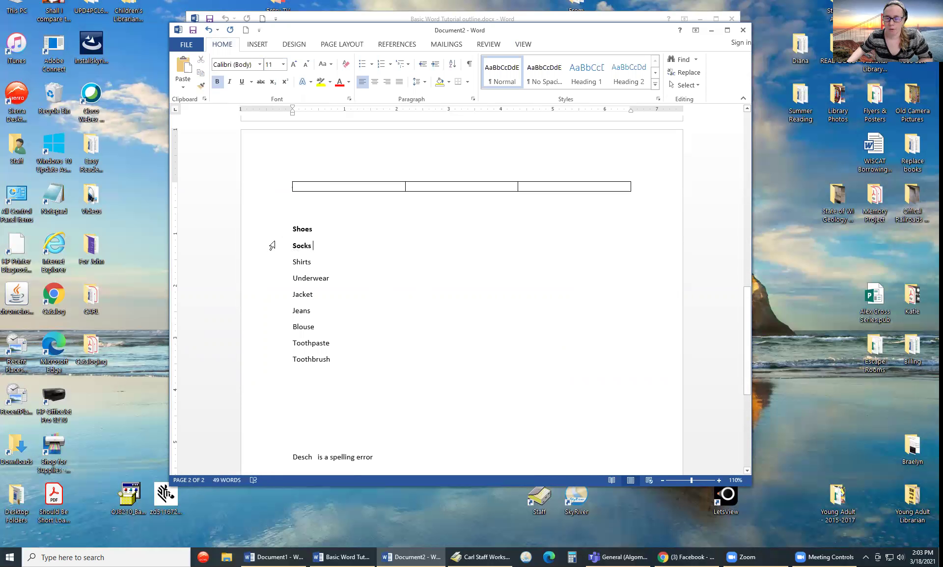
# - Italicize 'Shirts' and 'Underwear'
pyautogui.click(317, 263)
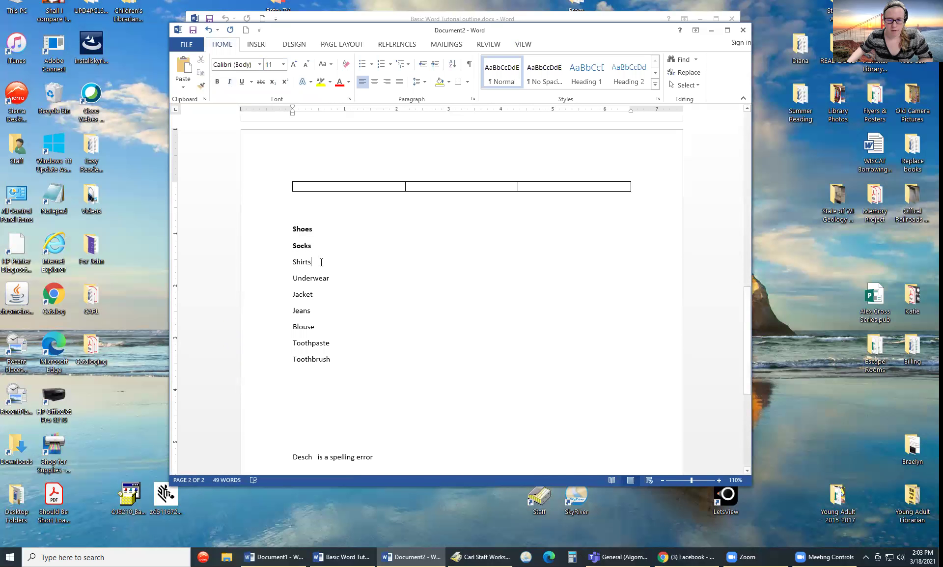
pyautogui.moveTo(320, 263); pyautogui.dragTo(293, 263)
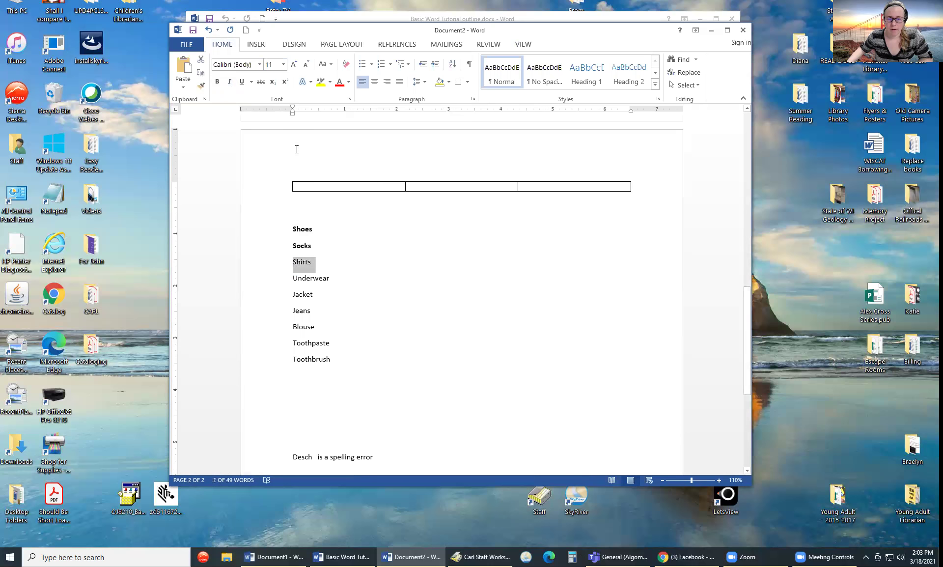
pyautogui.click(229, 84)
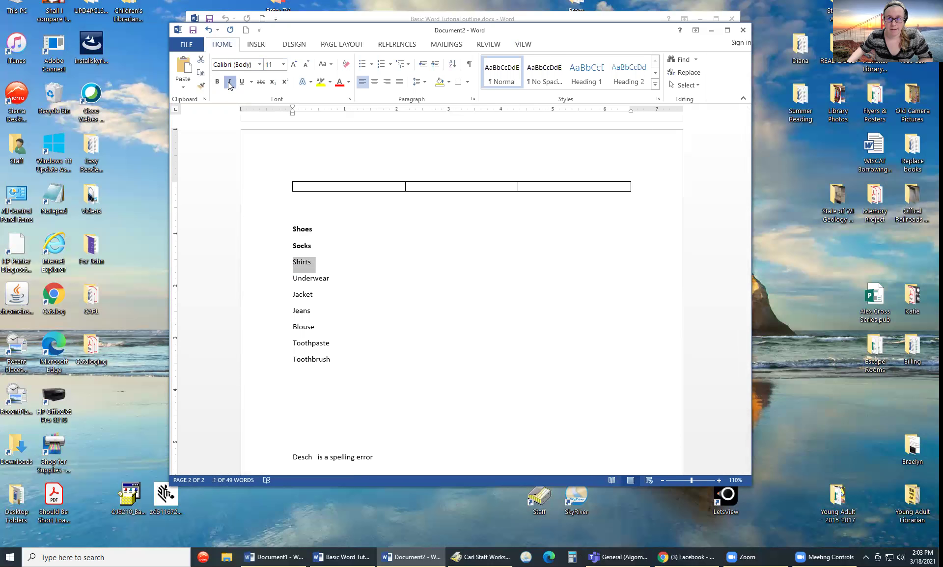
pyautogui.click(338, 276)
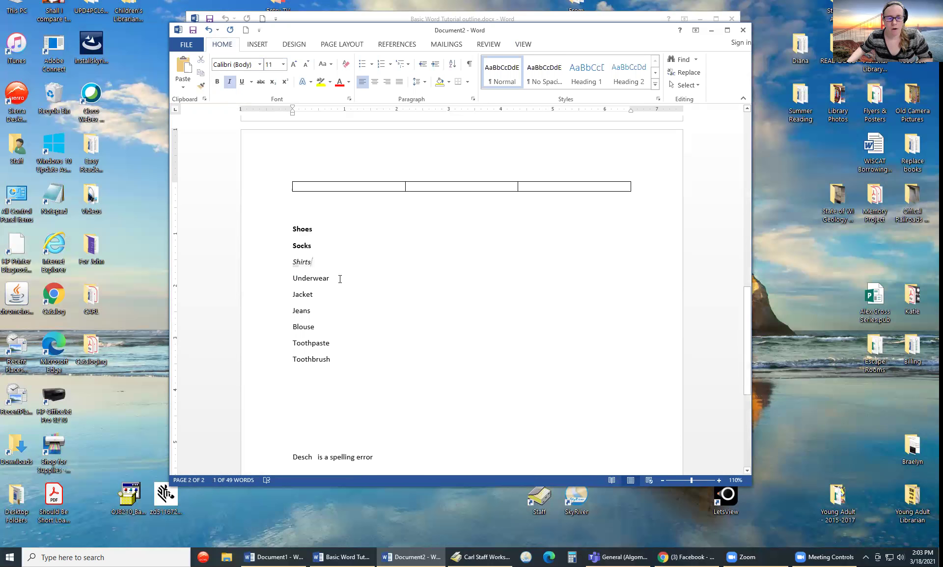
pyautogui.moveTo(330, 277); pyautogui.dragTo(291, 278)
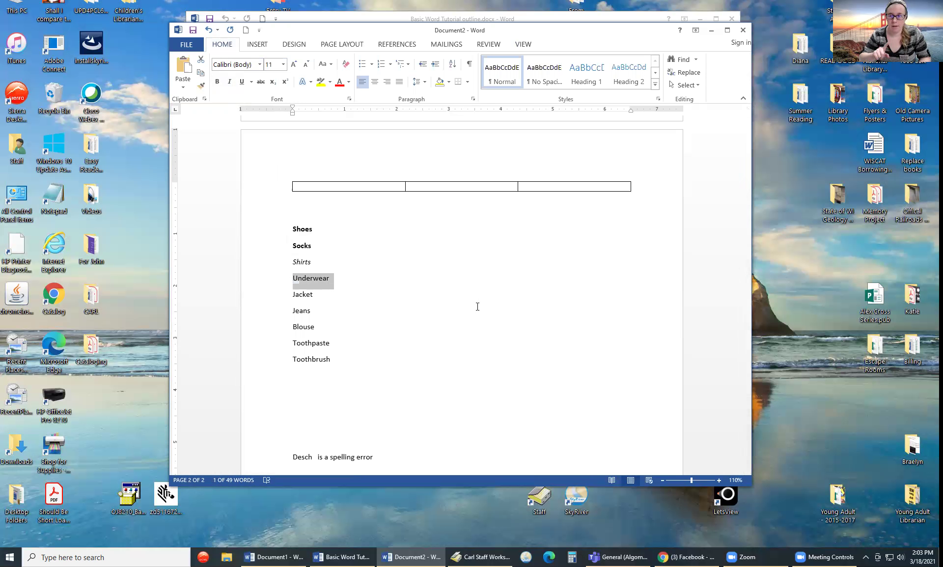
pyautogui.hotkey('ctrl', 'i')
pyautogui.click(334, 303)
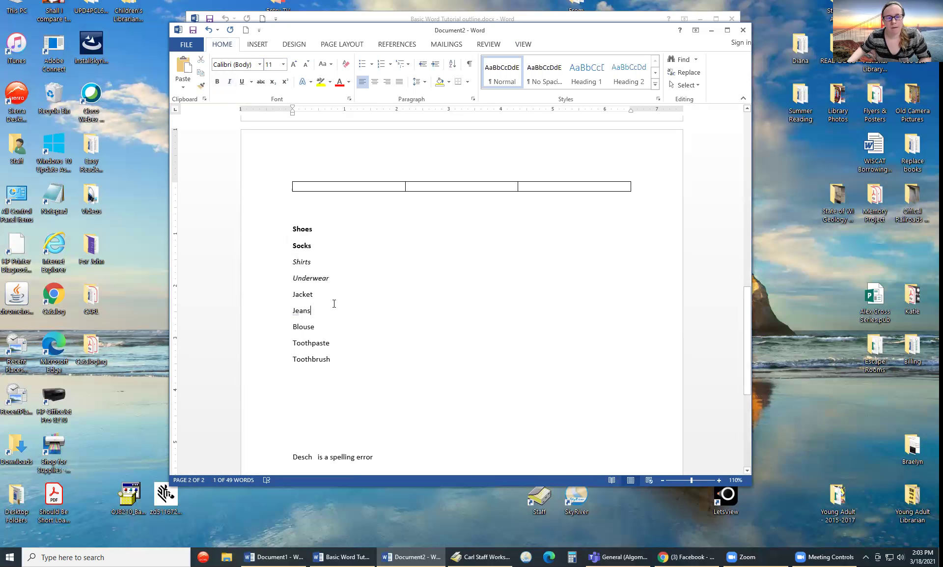
# - Underline 'Jacket' and 'Jeans'
pyautogui.moveTo(317, 296); pyautogui.dragTo(293, 296)
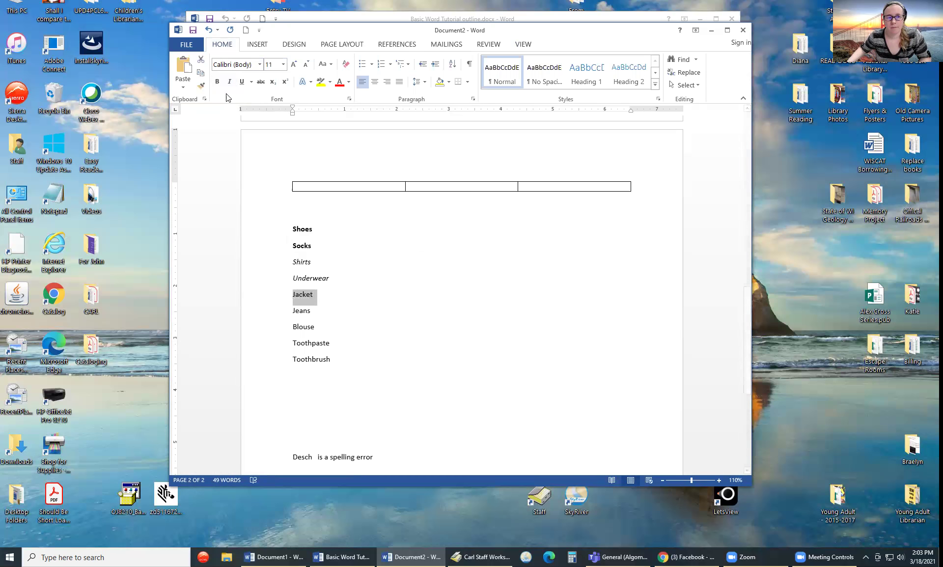
pyautogui.click(241, 82)
pyautogui.click(317, 311)
pyautogui.moveTo(317, 312); pyautogui.dragTo(293, 310)
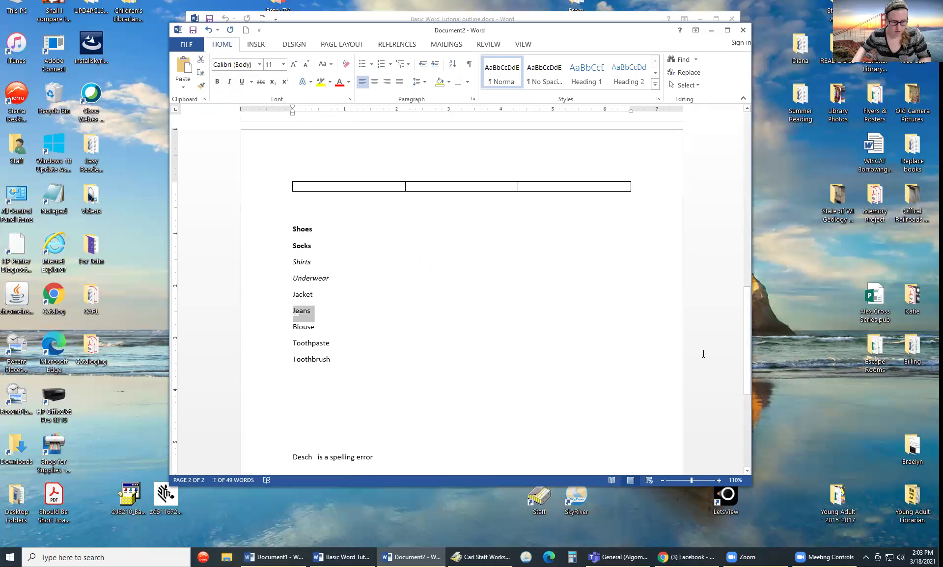
pyautogui.hotkey('ctrl', 'u')
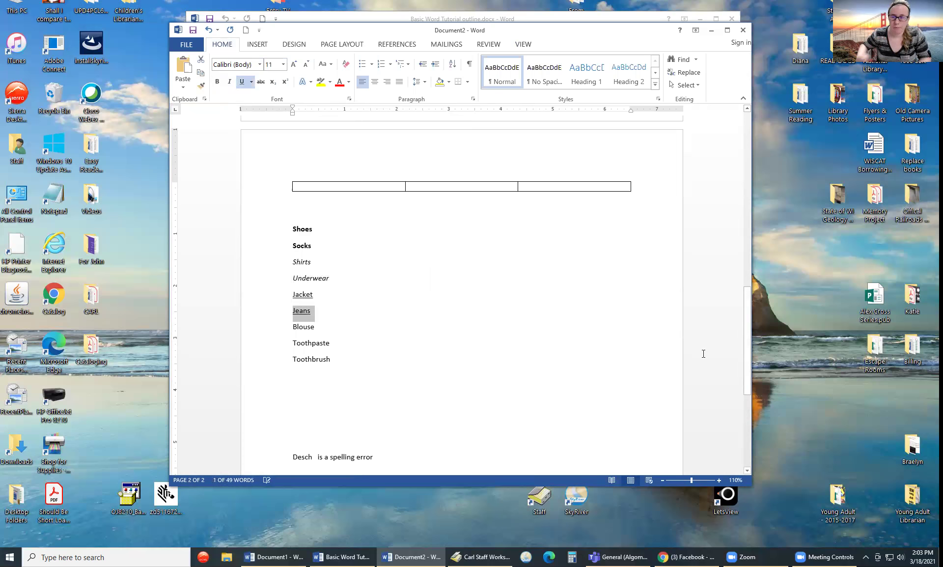
pyautogui.click(434, 356)
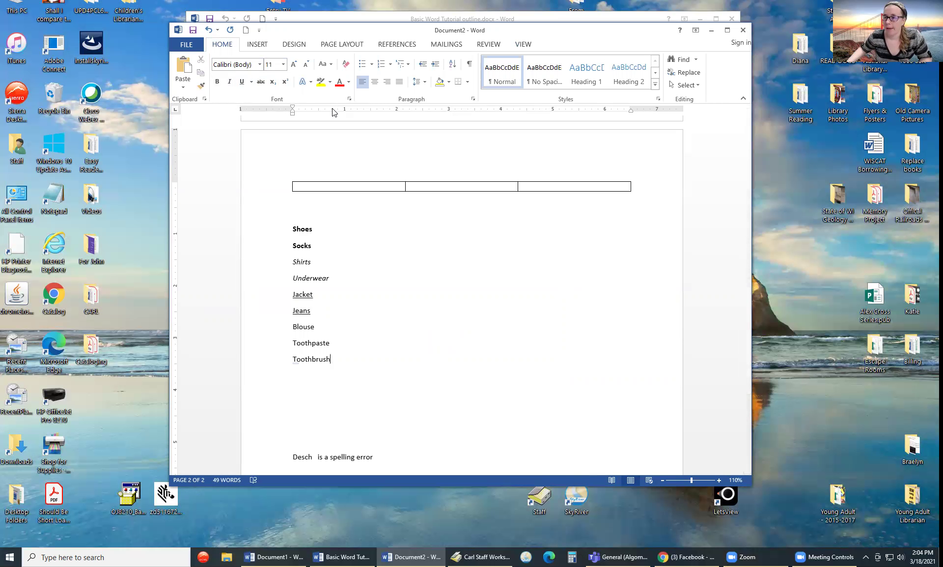
# - Highlight 'Blouse' in yellow, then select the Toothpaste line
pyautogui.click(320, 83)
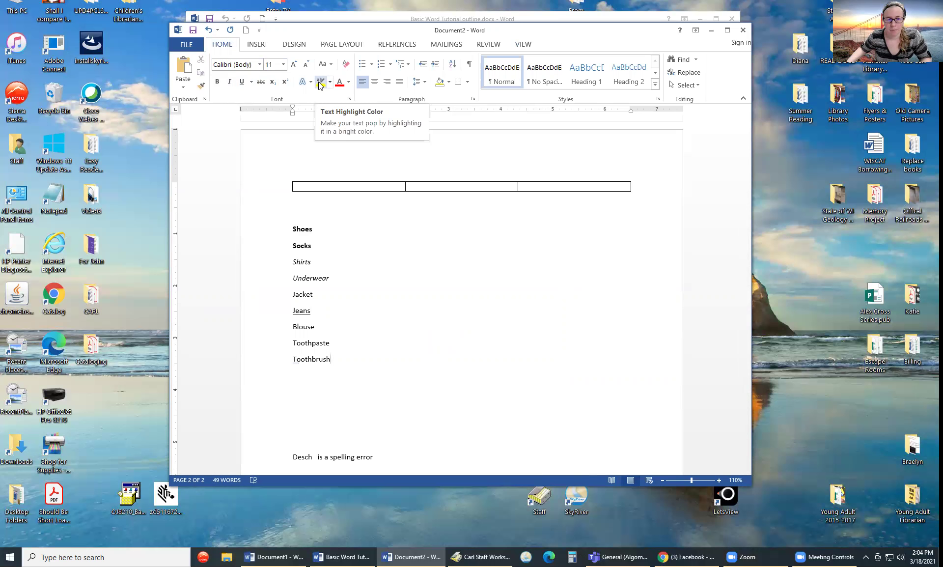
pyautogui.moveTo(318, 328); pyautogui.dragTo(291, 328)
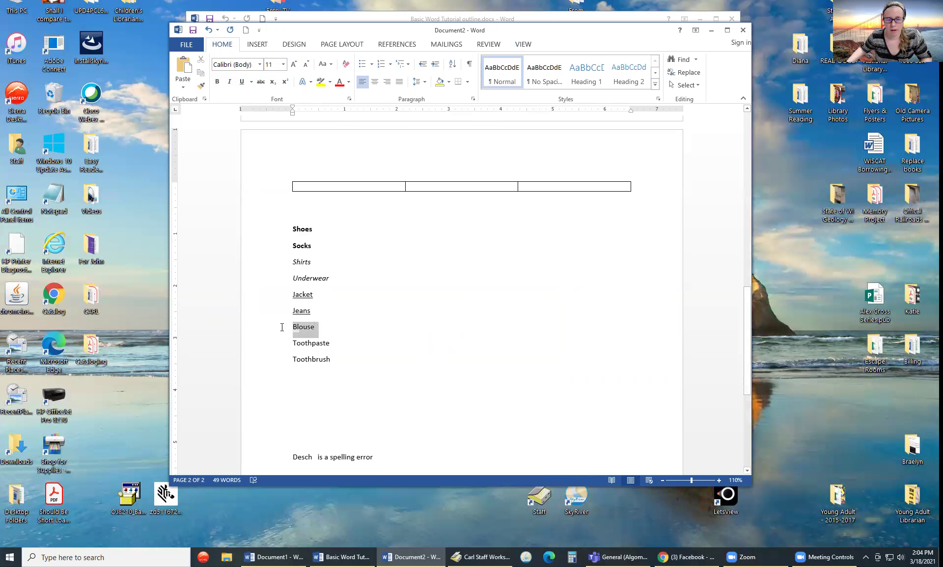
pyautogui.click(331, 82)
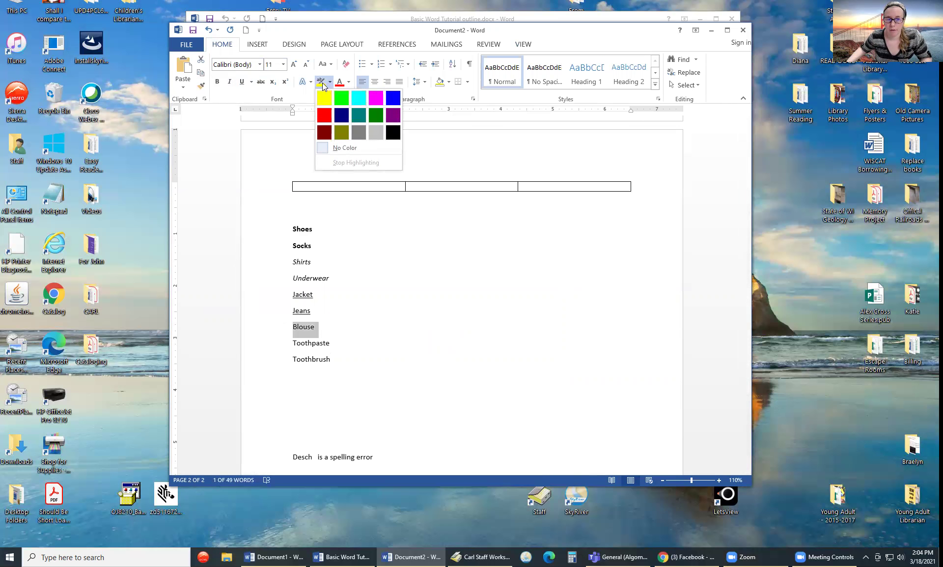
pyautogui.click(324, 98)
pyautogui.click(393, 363)
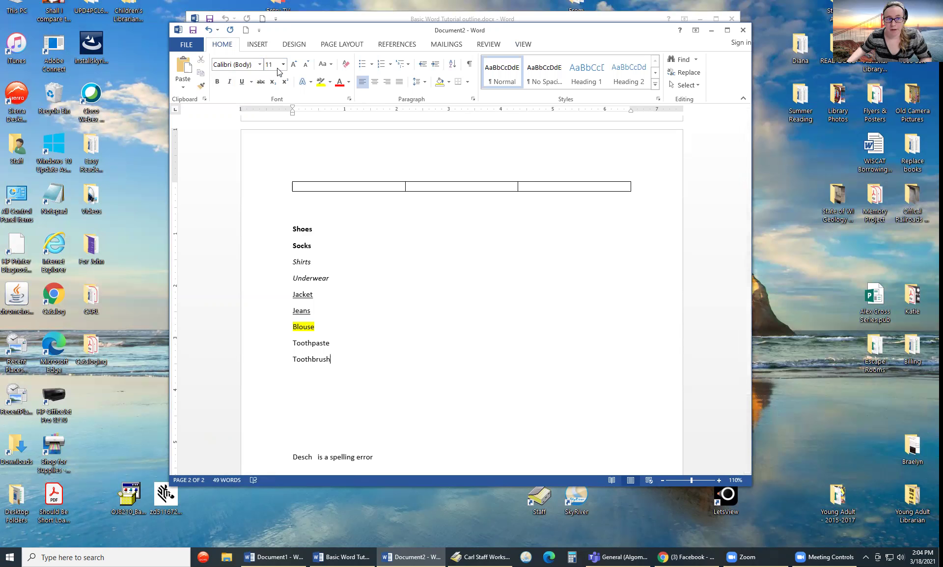
pyautogui.moveTo(336, 344); pyautogui.dragTo(291, 344)
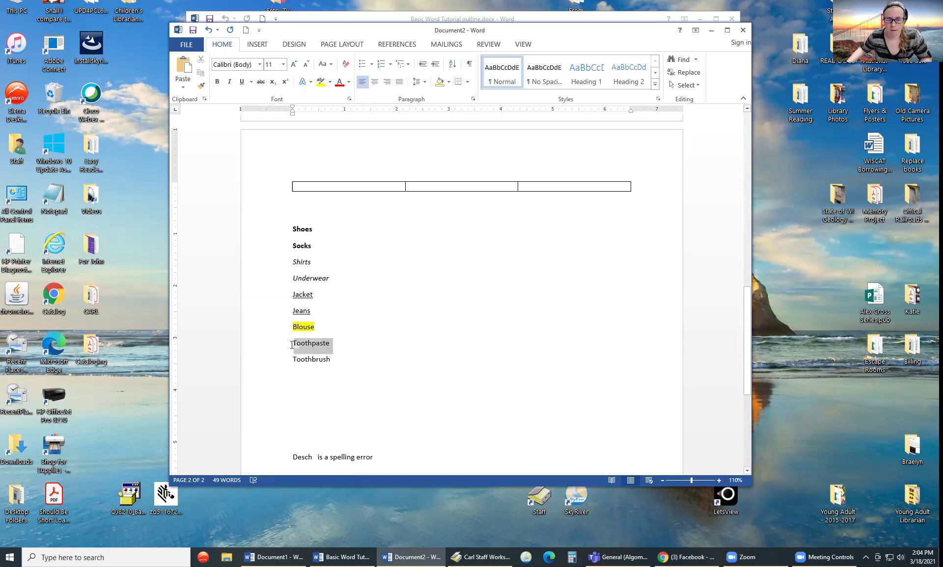
# - Set Toothpaste to 24 point, trying Grow Font and Shrink Font before settling back at 24
pyautogui.click(283, 64)
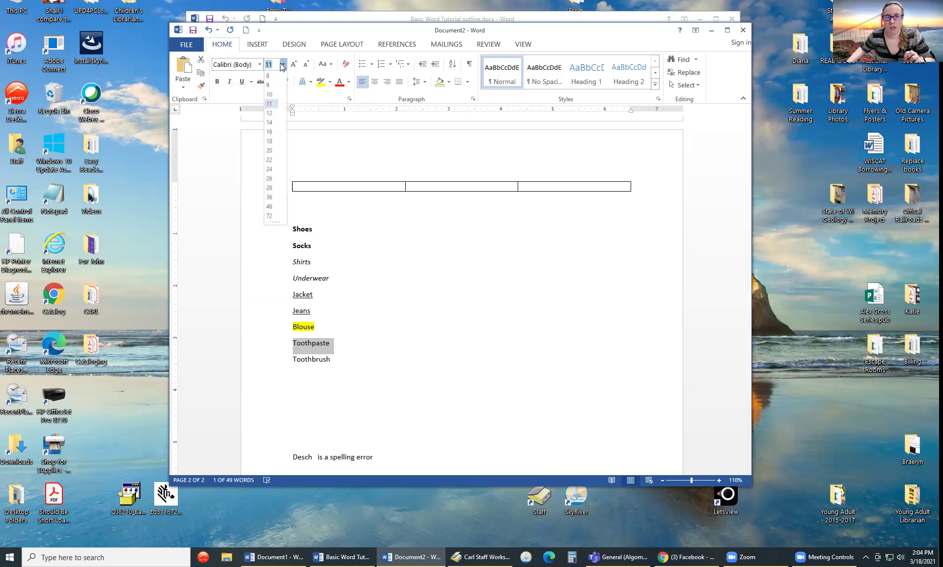
pyautogui.click(271, 170)
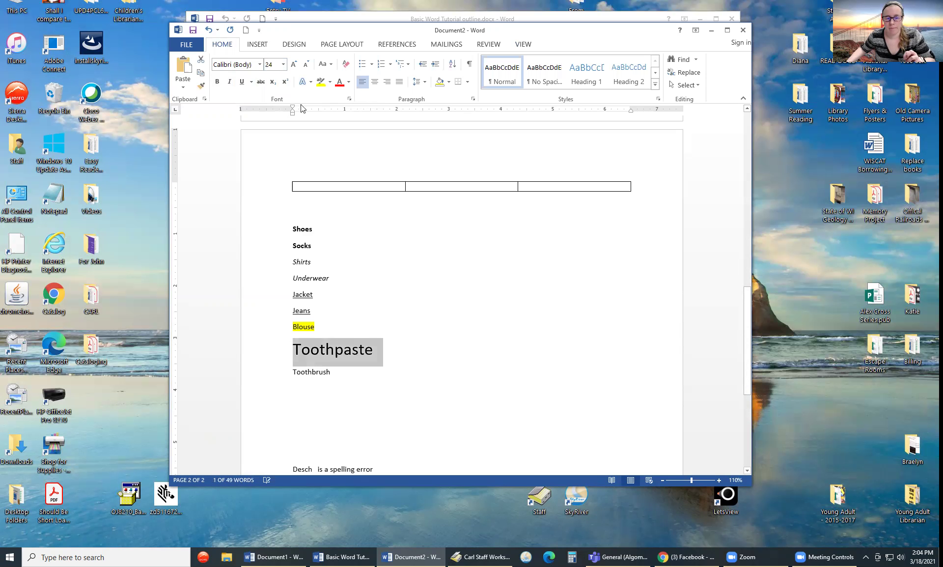
pyautogui.click(293, 65)
pyautogui.click(306, 64)
pyautogui.click(295, 64)
pyautogui.click(305, 64)
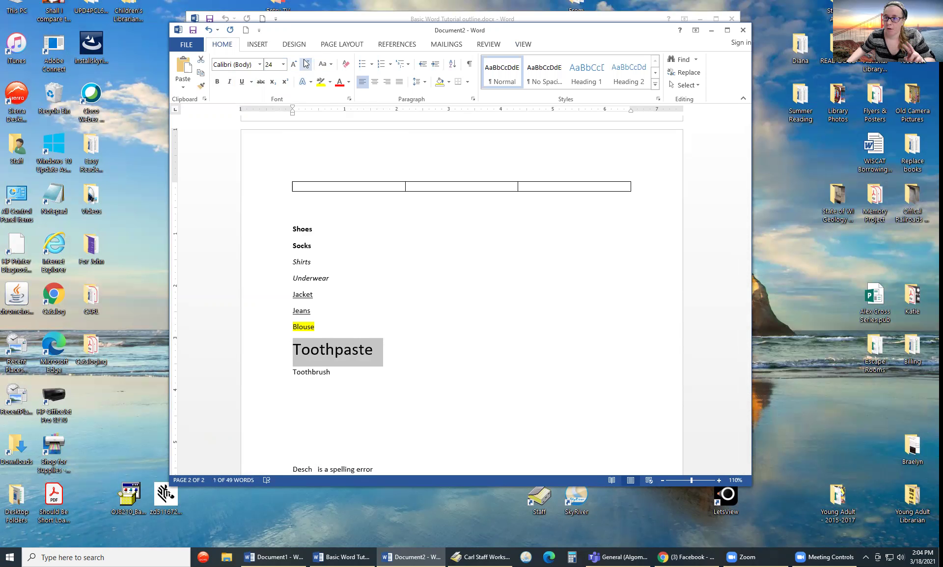
pyautogui.click(283, 65)
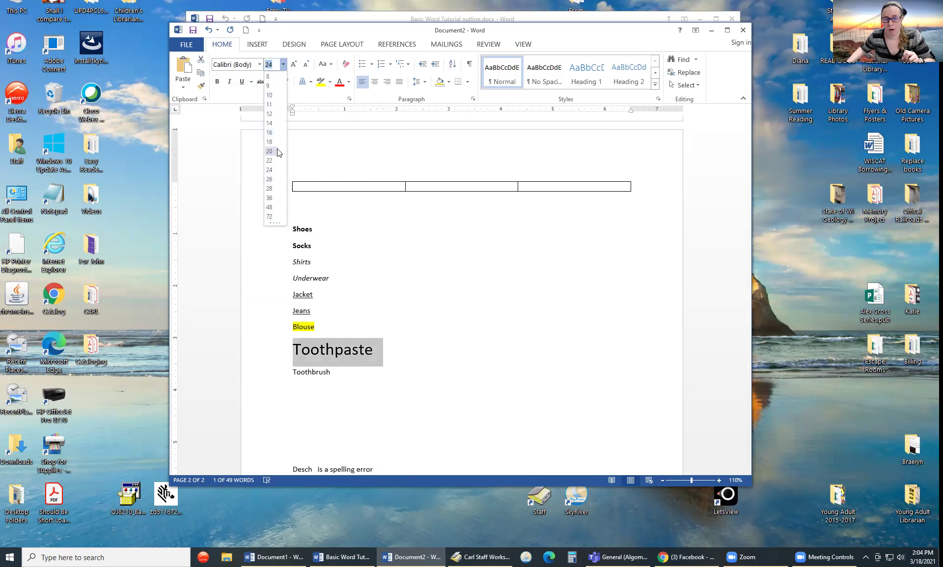
pyautogui.click(258, 64)
pyautogui.click(259, 64)
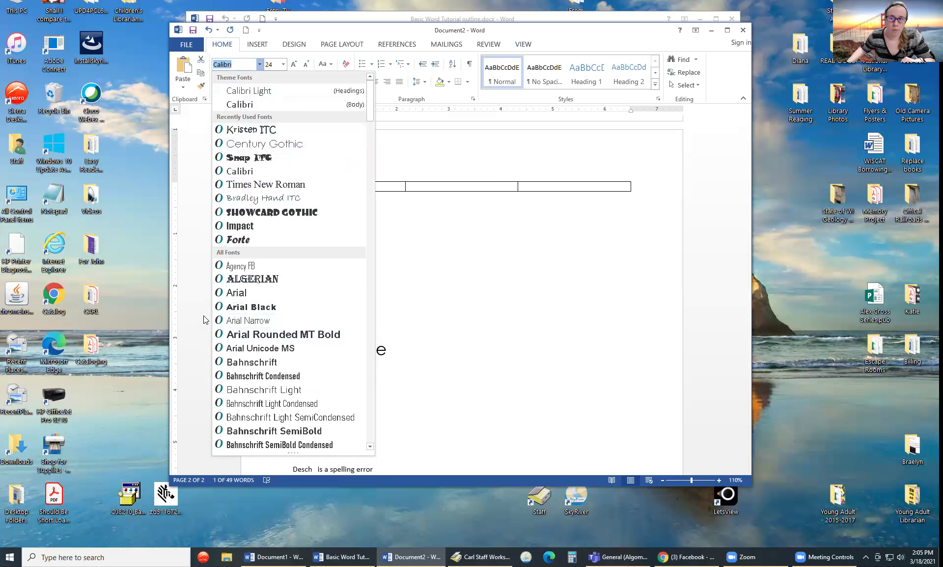
# - Change Toothpaste's font from Calibri to Times New Roman
pyautogui.scroll(-5, 271, 301)
pyautogui.scroll(-20, 278, 351)
pyautogui.scroll(-20, 278, 350)
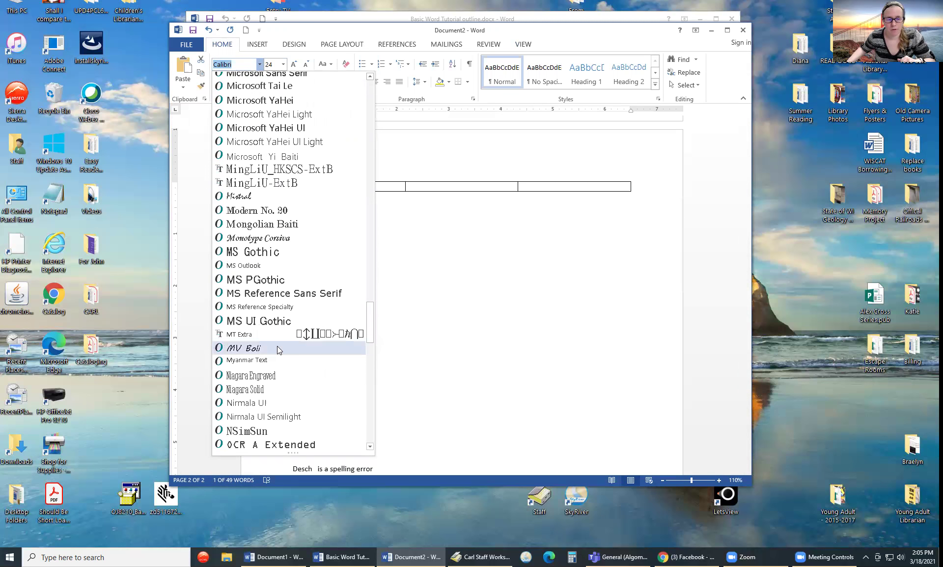
pyautogui.scroll(-12, 278, 350)
pyautogui.scroll(-11, 278, 350)
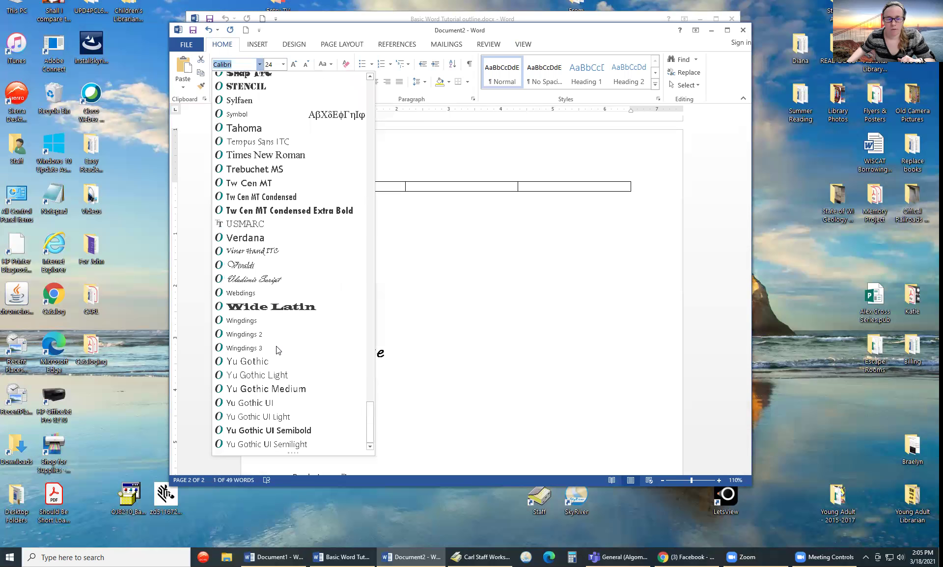
pyautogui.click(260, 156)
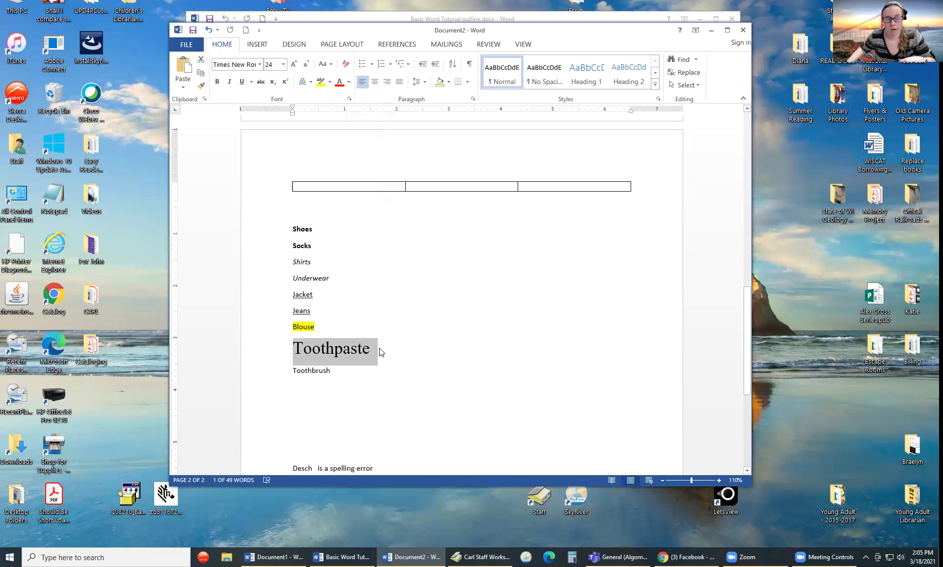
pyautogui.click(424, 348)
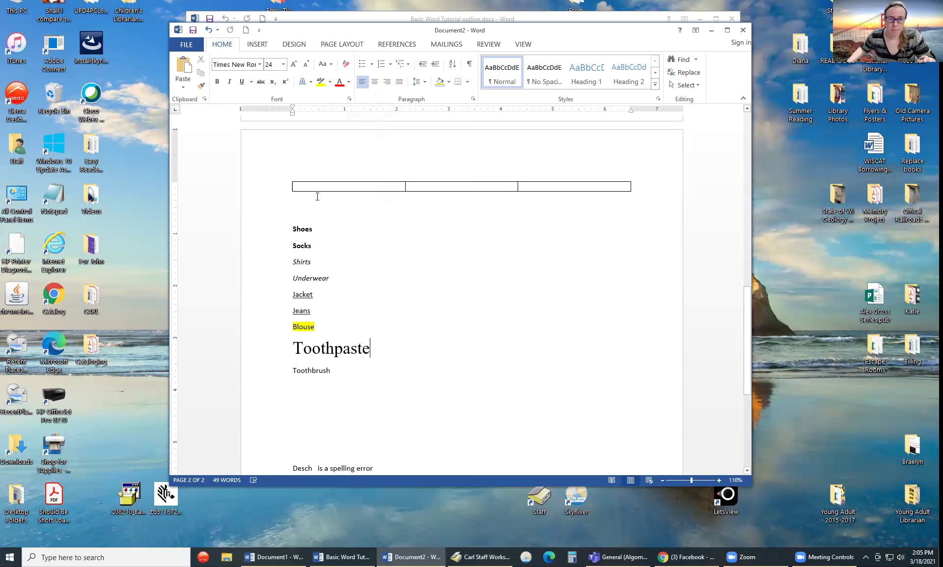
# - Try center and right alignment on Toothpaste, then return it to left-aligned
pyautogui.click(373, 83)
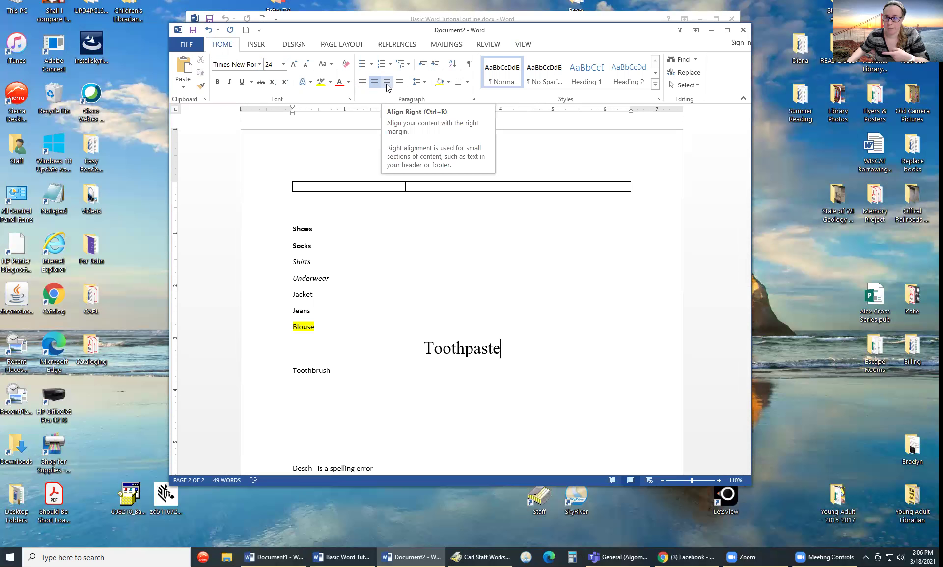
pyautogui.click(387, 84)
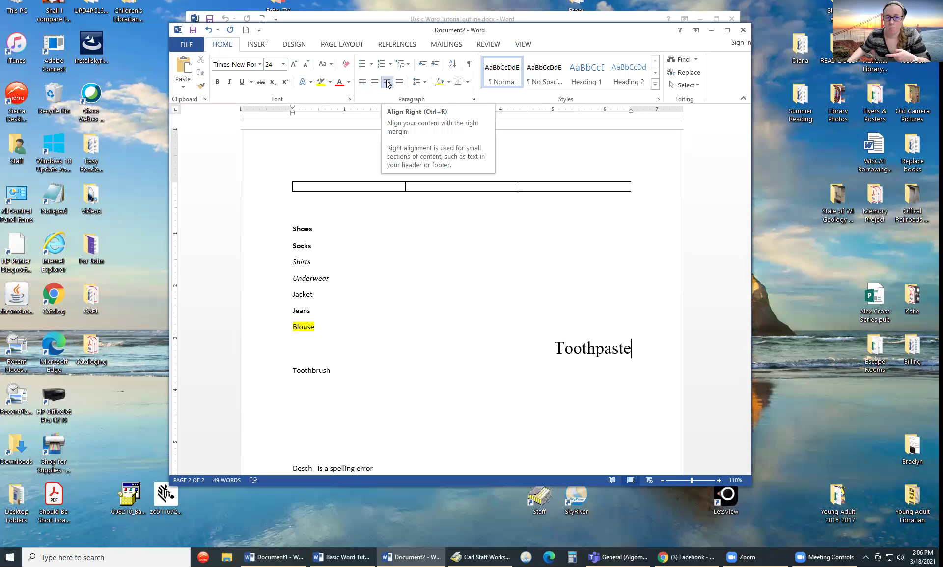
pyautogui.click(362, 82)
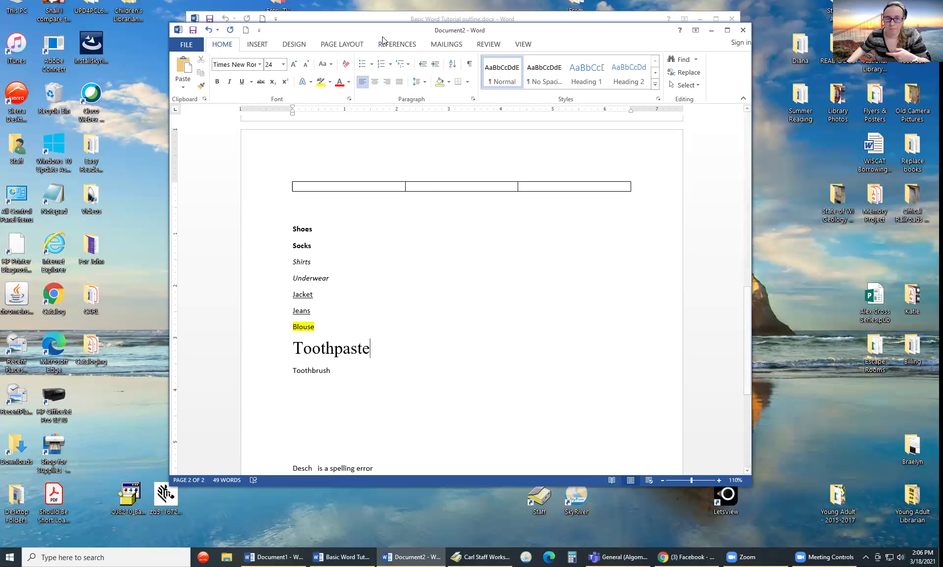
# - Type the centred heading 'Packing' on the empty line below the table
pyautogui.click(410, 370)
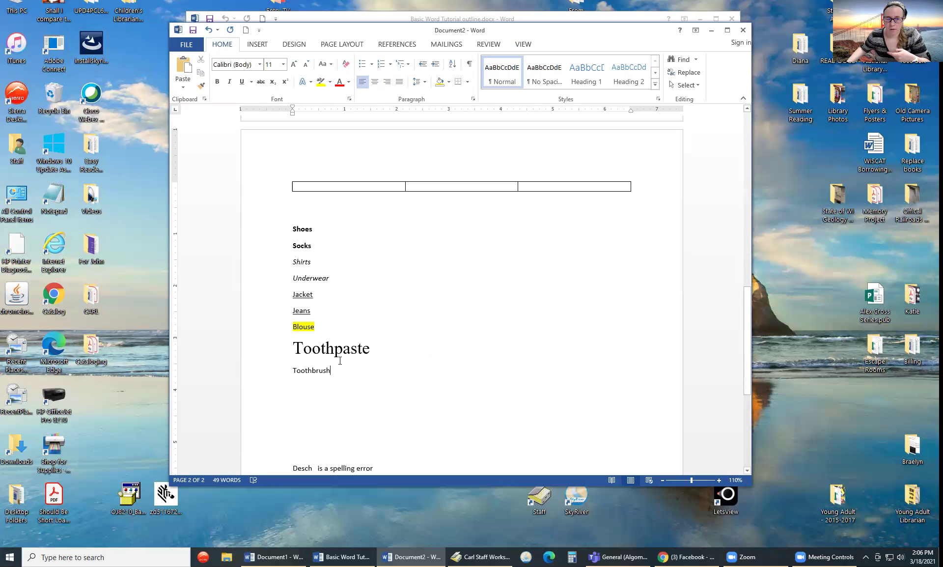
pyautogui.click(302, 211)
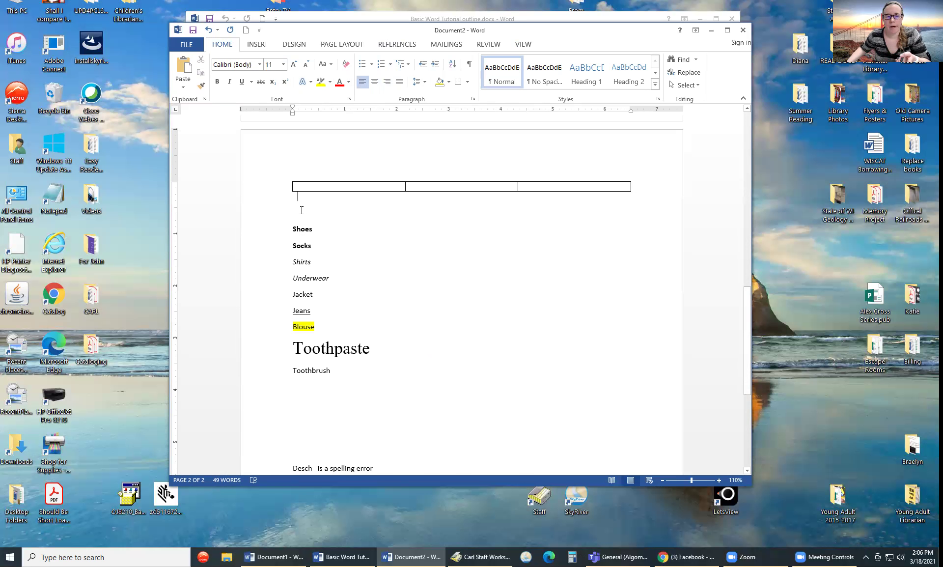
pyautogui.write('Packing')
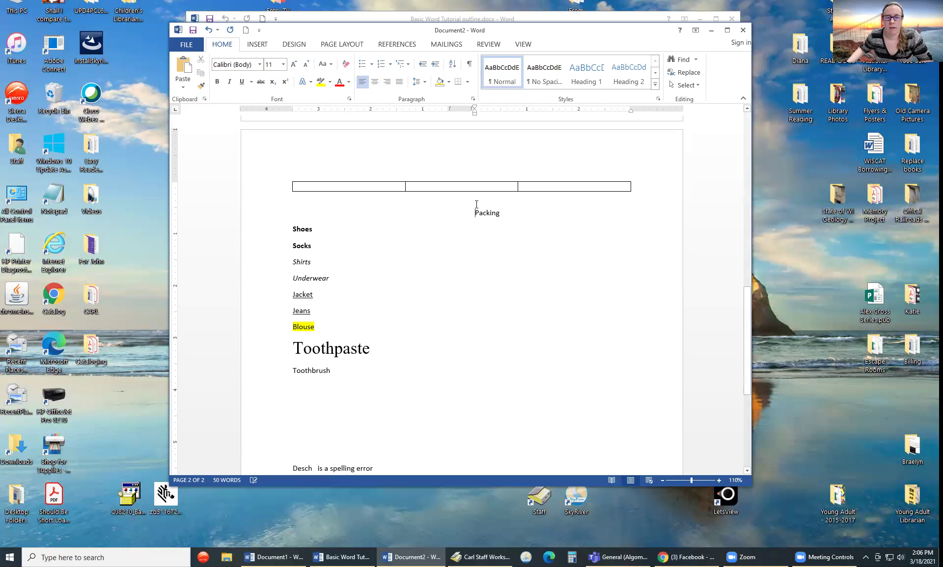
pyautogui.click(399, 81)
pyautogui.click(366, 82)
pyautogui.click(366, 84)
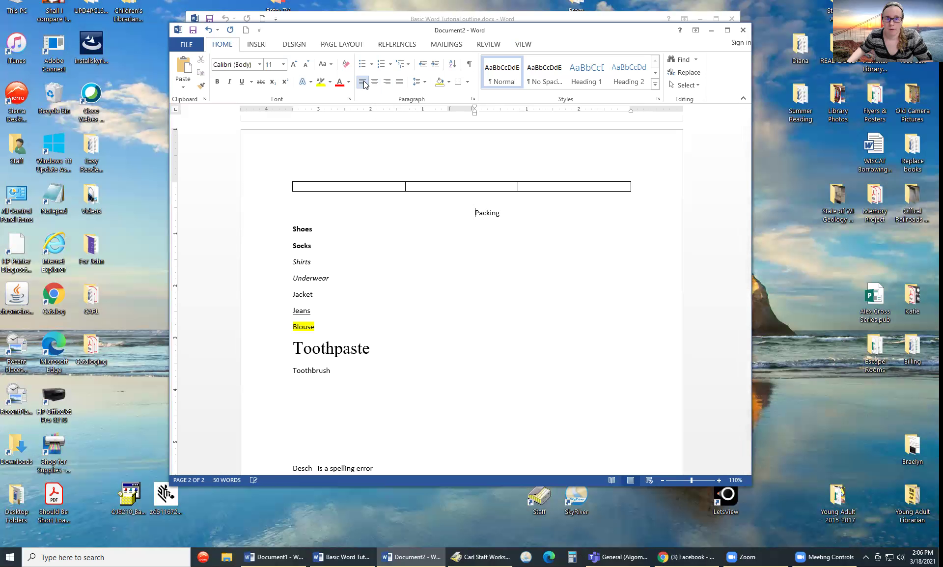
pyautogui.click(342, 227)
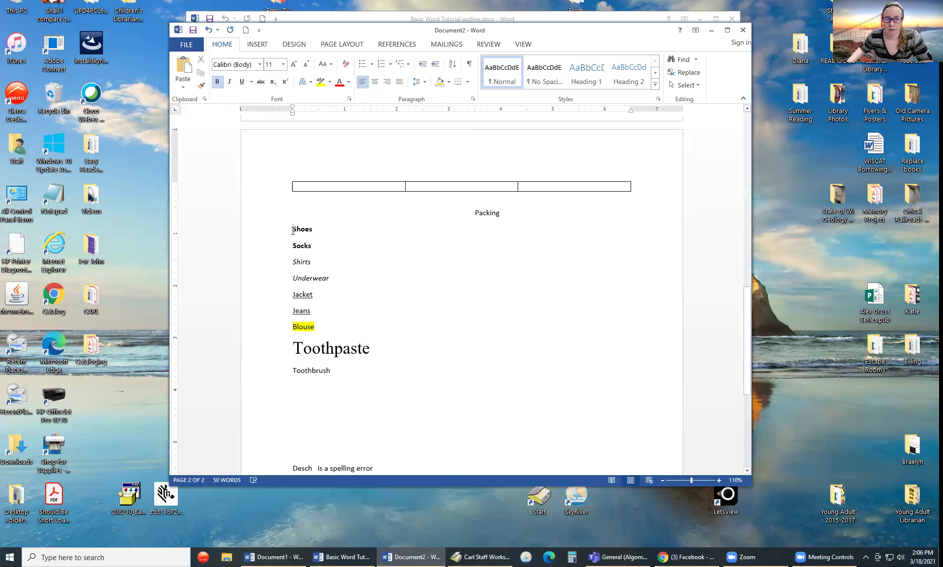
# - Remove the arrow bullets from Shoes–Toothpaste, preview numbering styles, then apply round bullets
pyautogui.moveTo(293, 231); pyautogui.dragTo(377, 357)
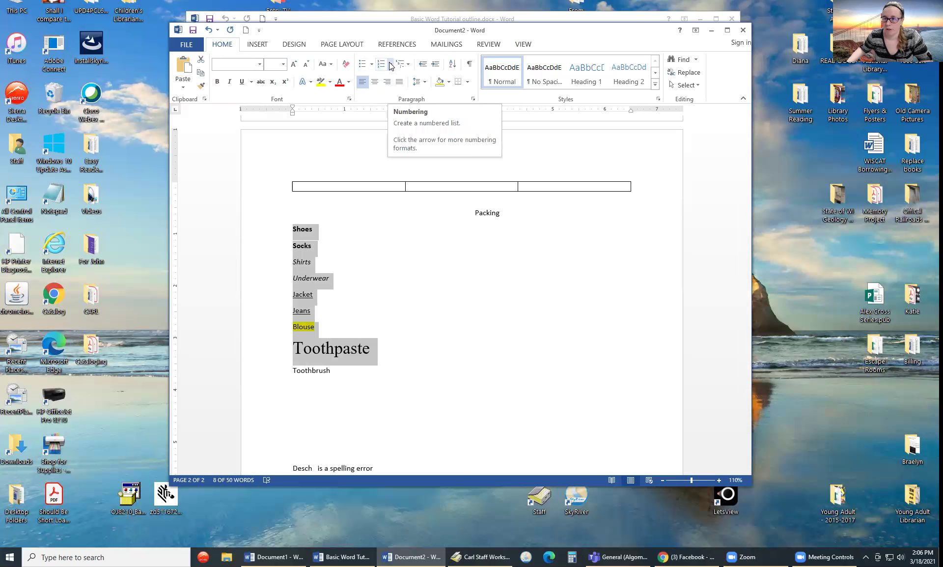
pyautogui.click(370, 65)
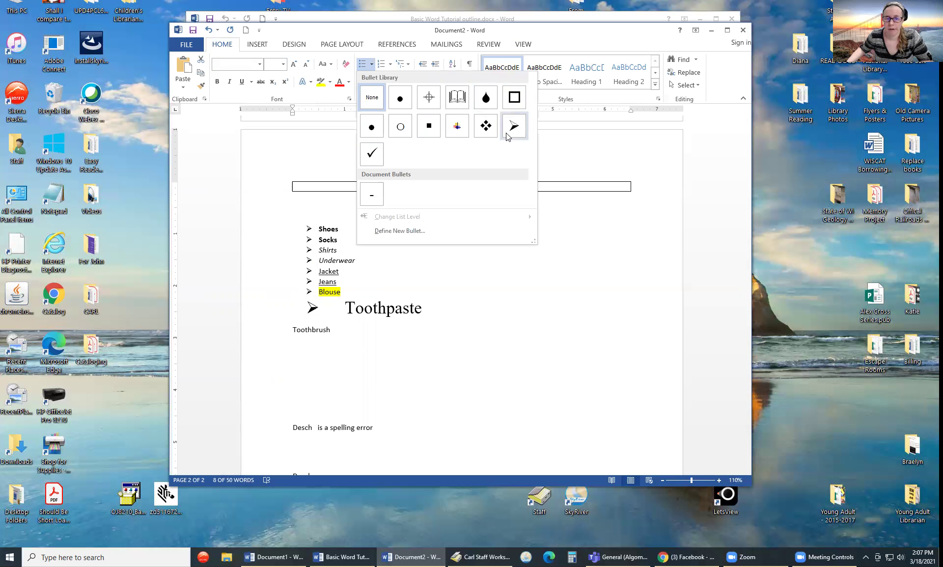
pyautogui.click(372, 98)
pyautogui.click(392, 64)
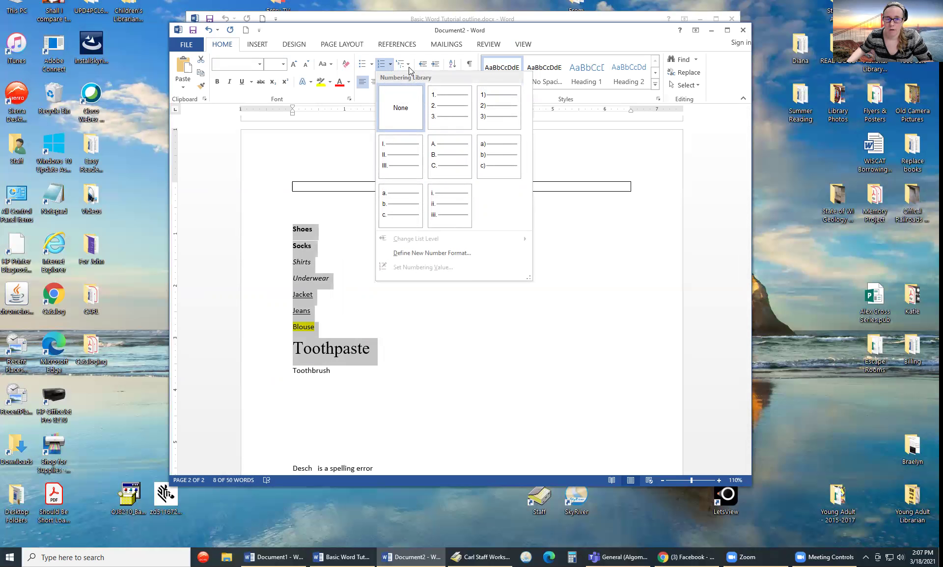
pyautogui.click(409, 64)
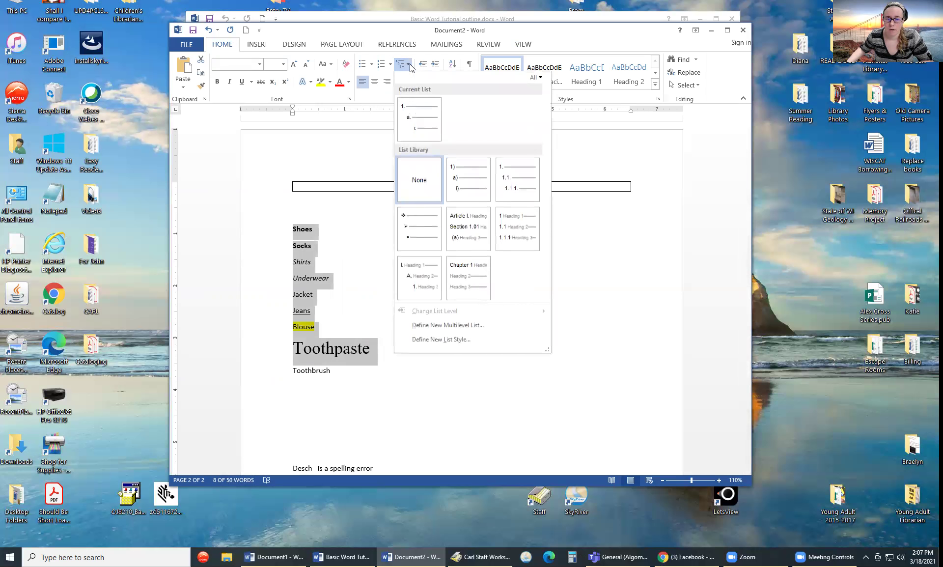
pyautogui.click(363, 66)
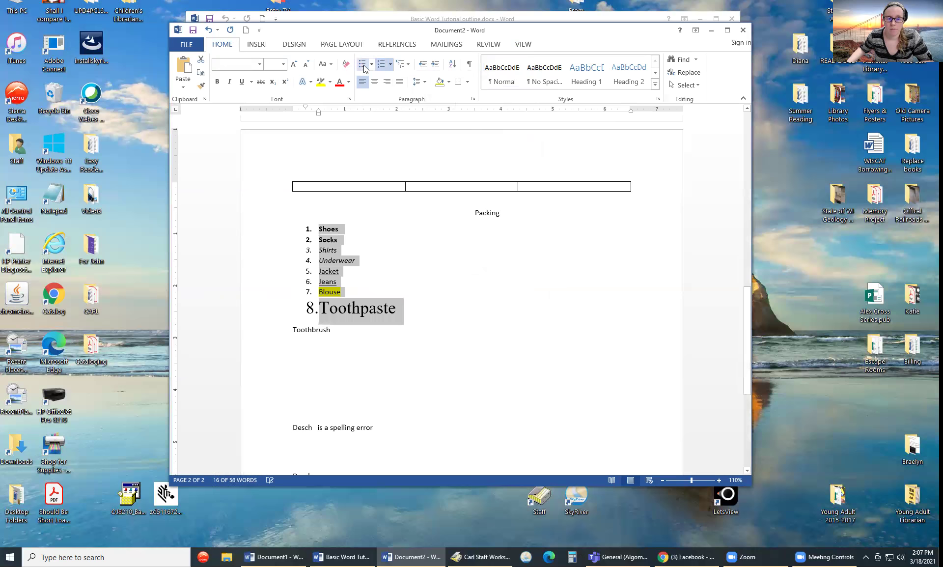
pyautogui.click(364, 65)
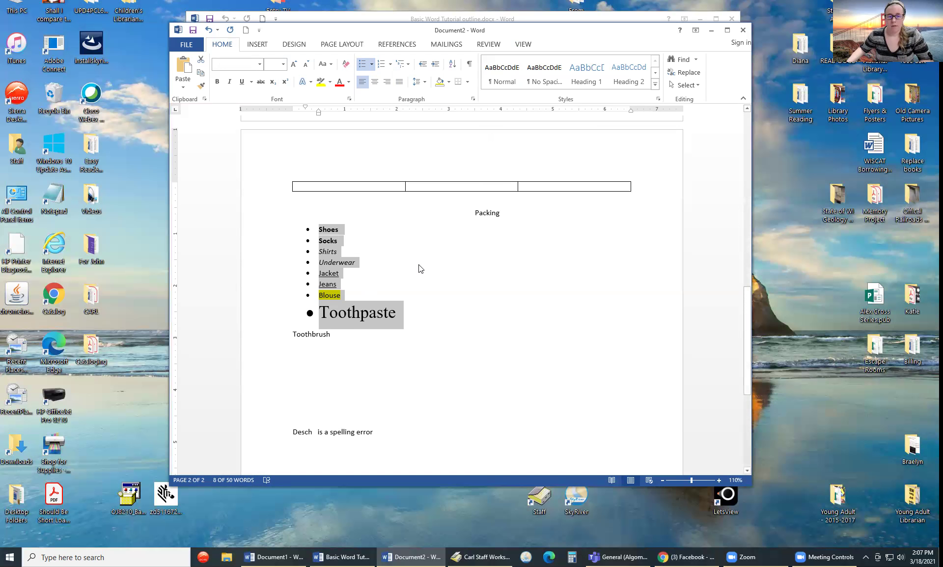
pyautogui.click(480, 291)
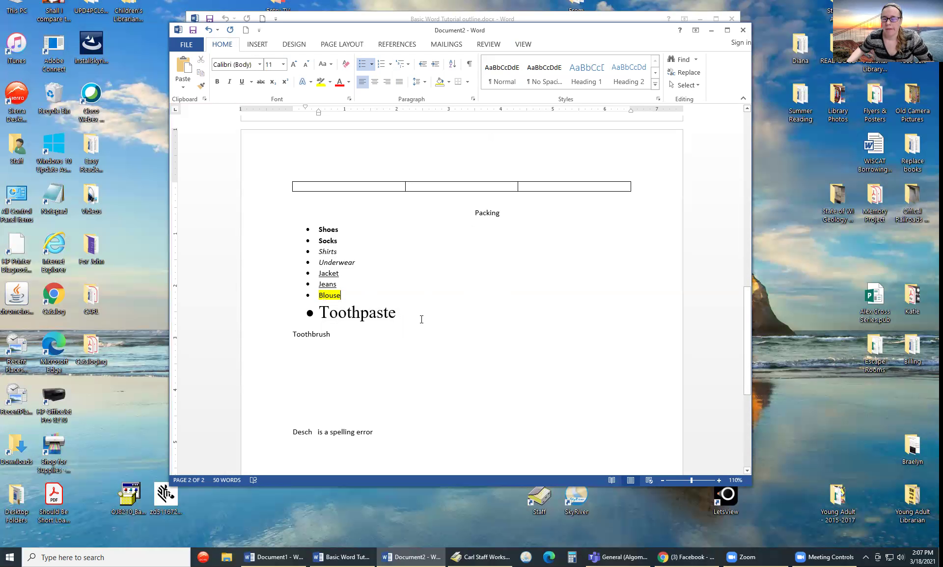
pyautogui.moveTo(422, 319); pyautogui.dragTo(326, 229)
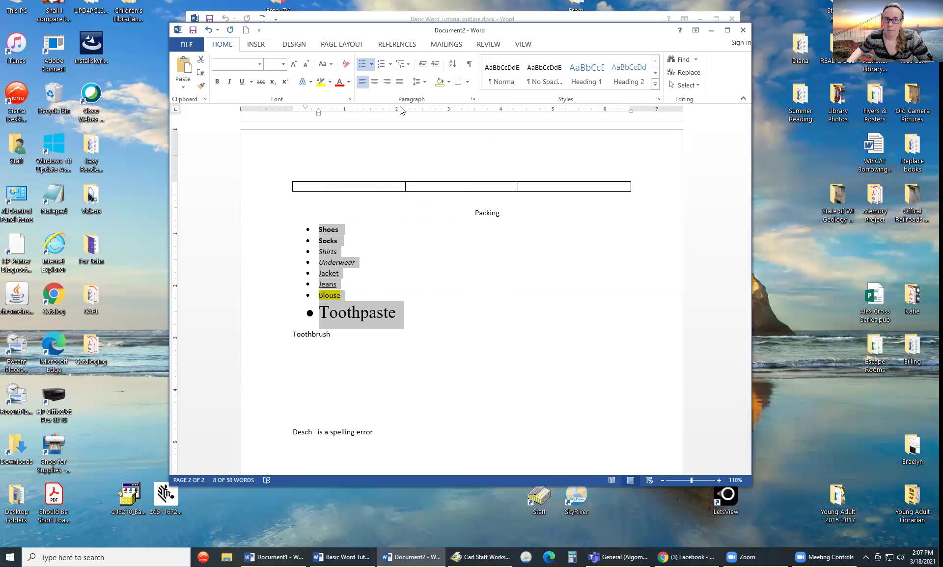
# - In the Paragraph dialog, set line spacing to Single and spacing After to 0 pt
pyautogui.click(473, 99)
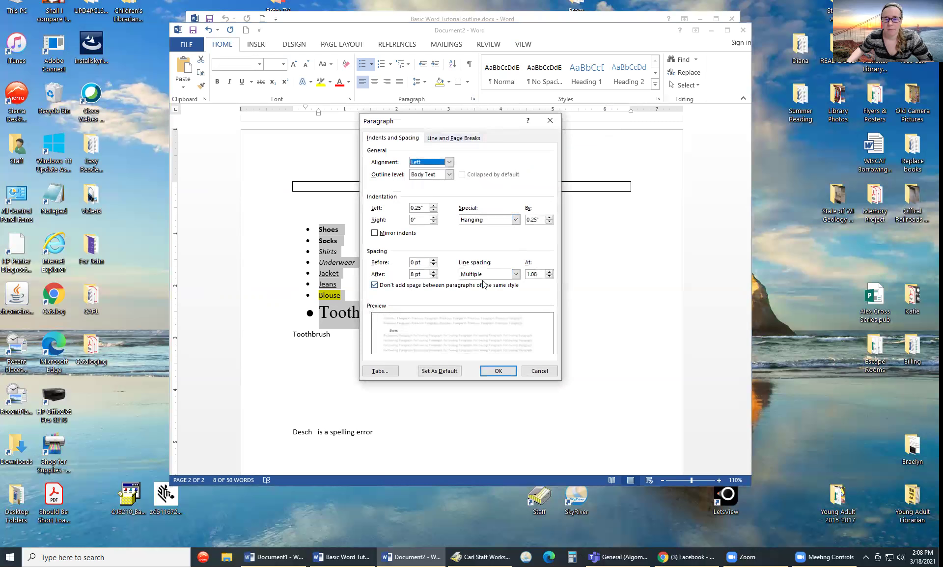
pyautogui.click(483, 276)
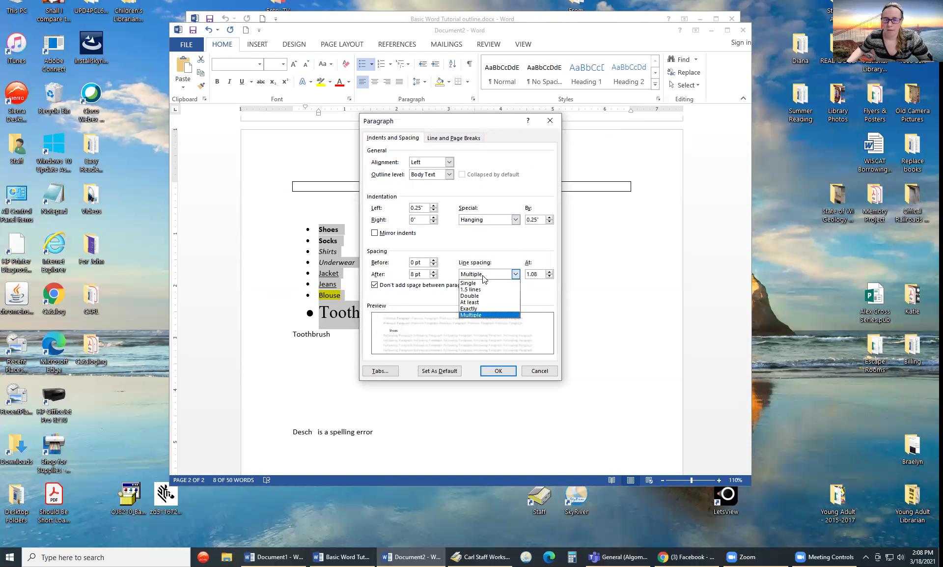
pyautogui.click(483, 284)
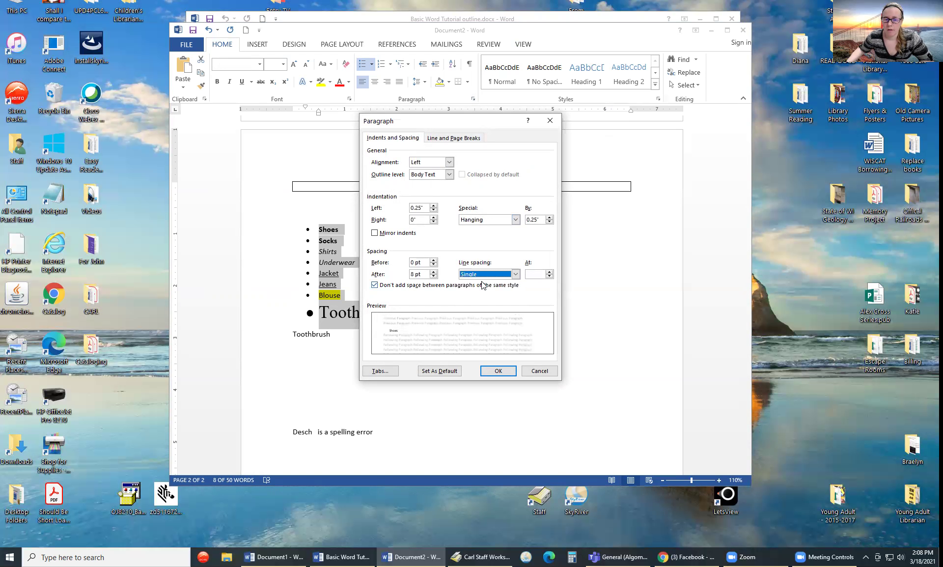
pyautogui.click(475, 277)
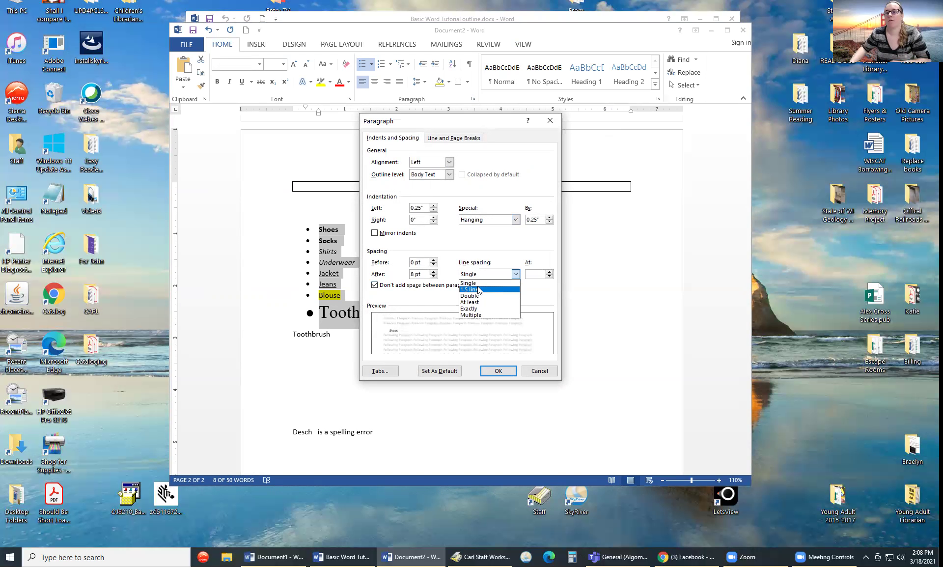
pyautogui.click(434, 276)
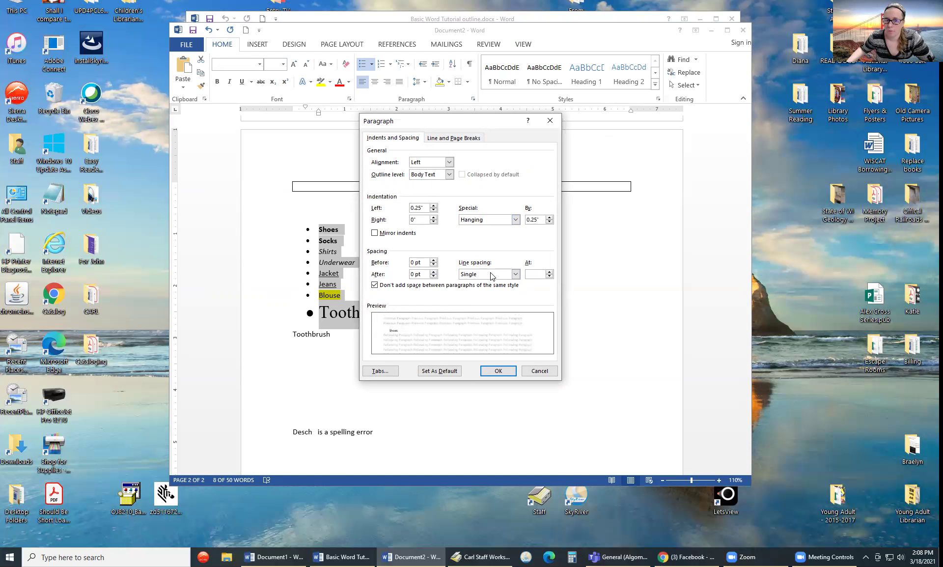
pyautogui.click(504, 373)
pyautogui.click(447, 280)
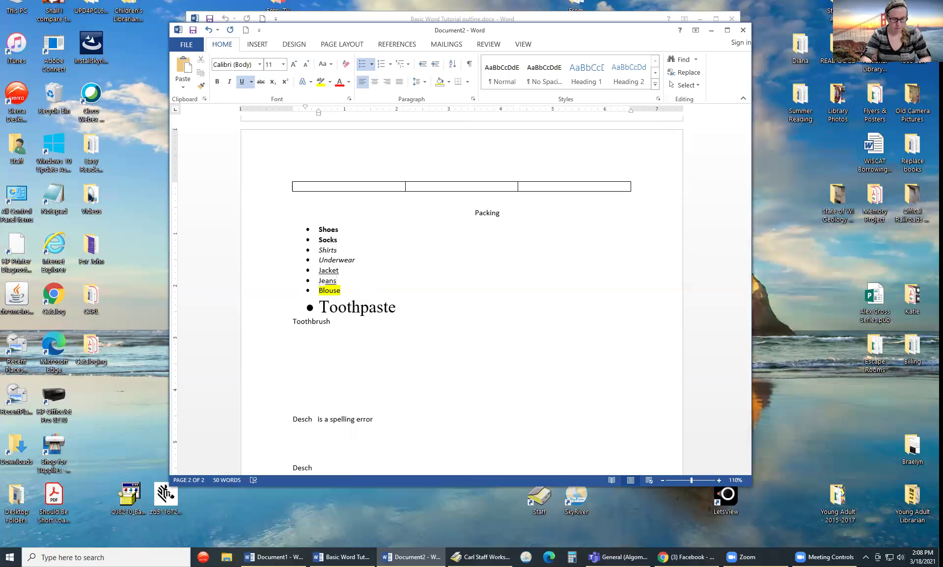
pyautogui.hotkey('ctrl', 's')
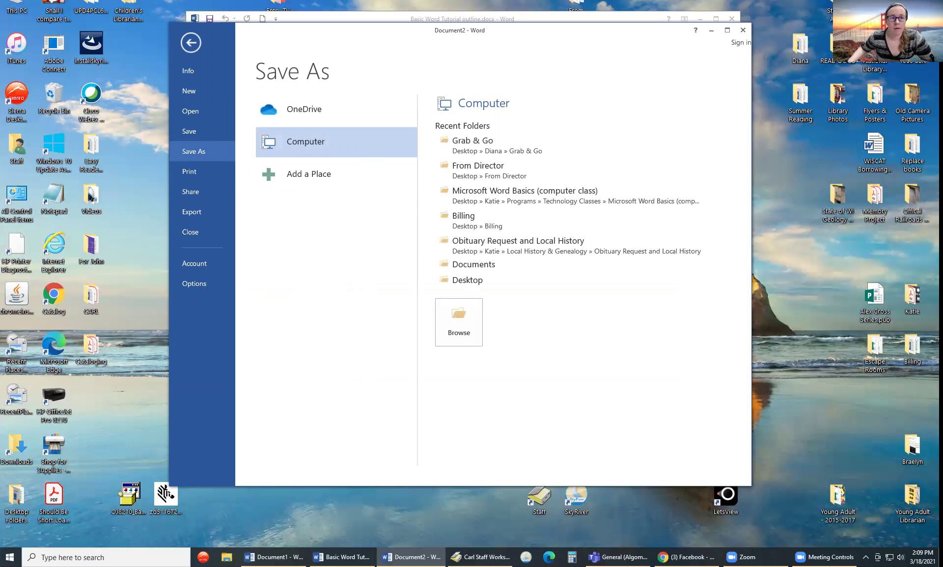
pyautogui.click(187, 43)
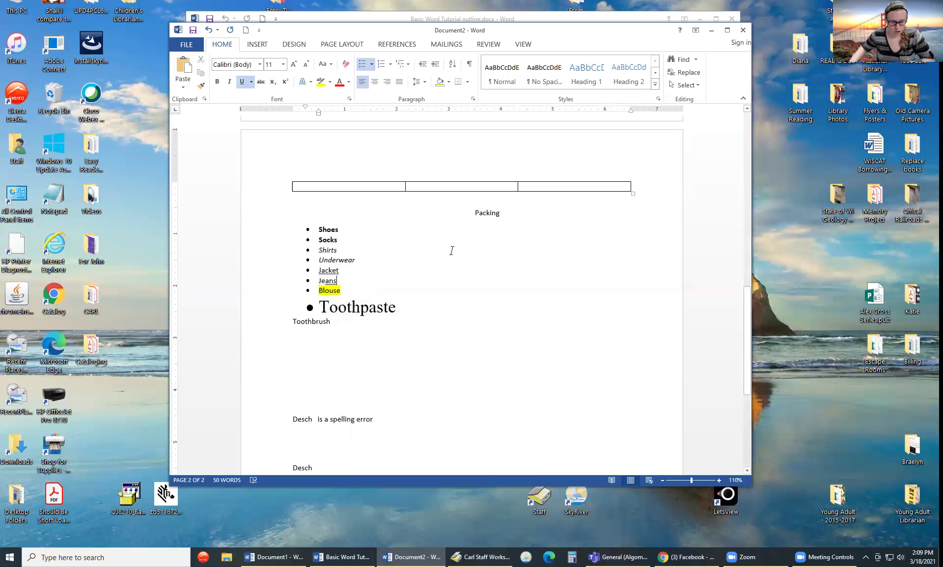
pyautogui.hotkey('ctrl', 'p')
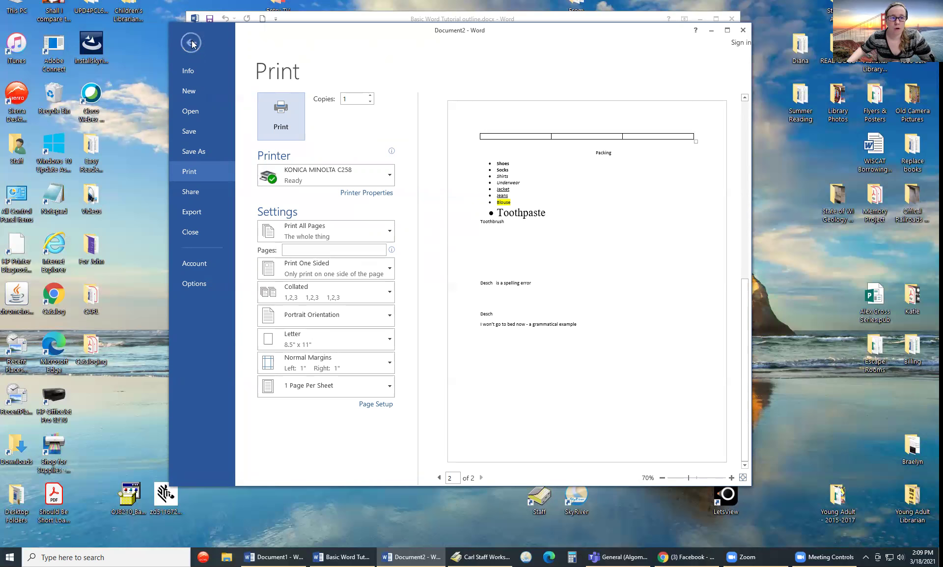
pyautogui.press('Escape')
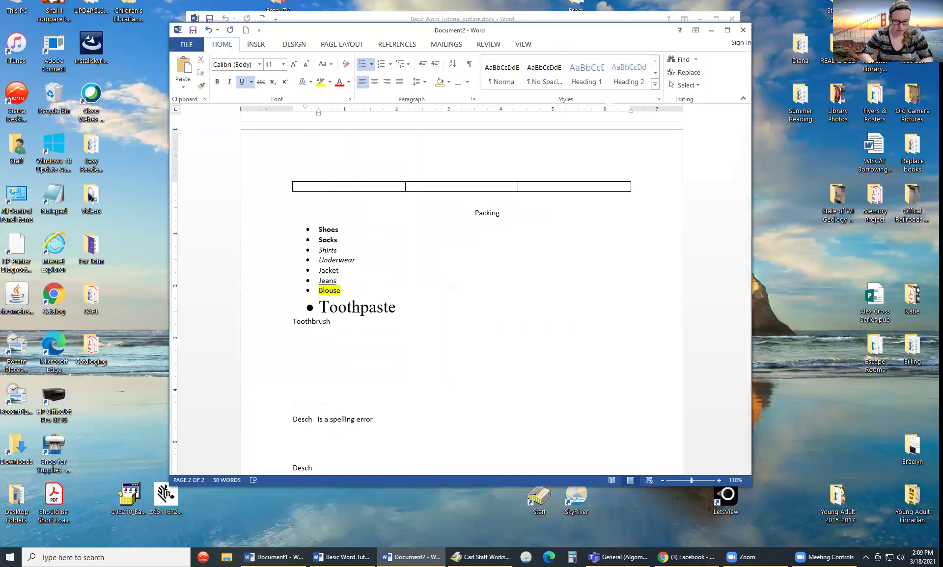
pyautogui.hotkey('ctrl', 'o')
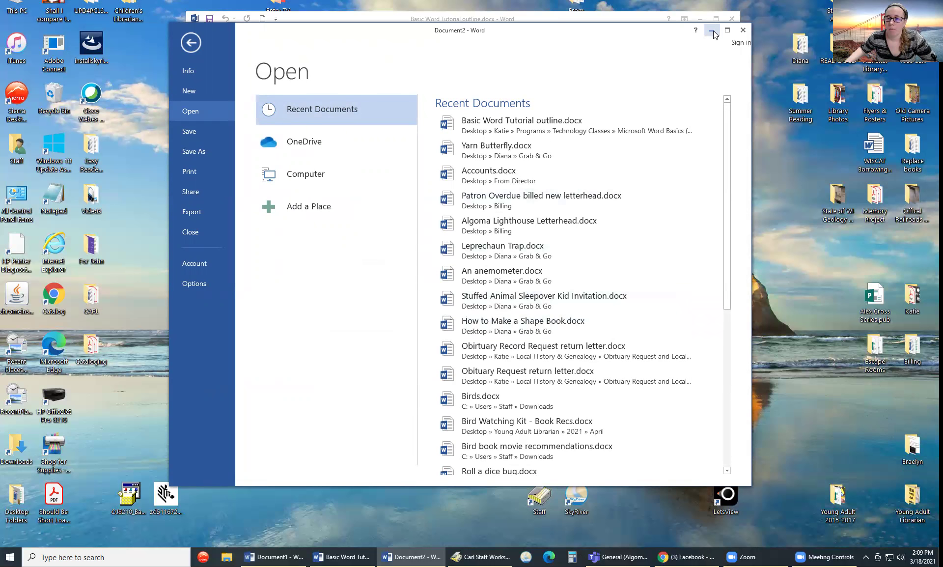
pyautogui.click(191, 42)
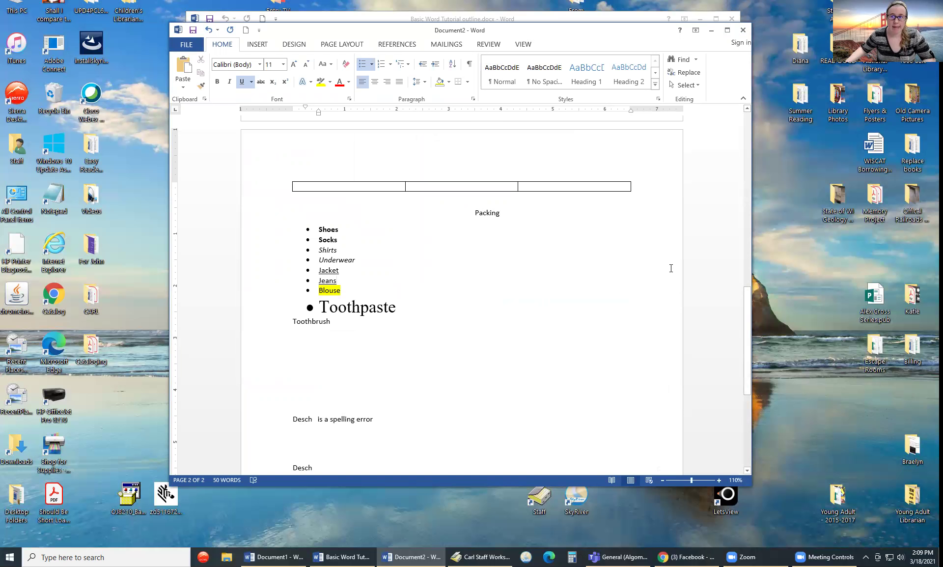
pyautogui.hotkey('ctrl', 'n')
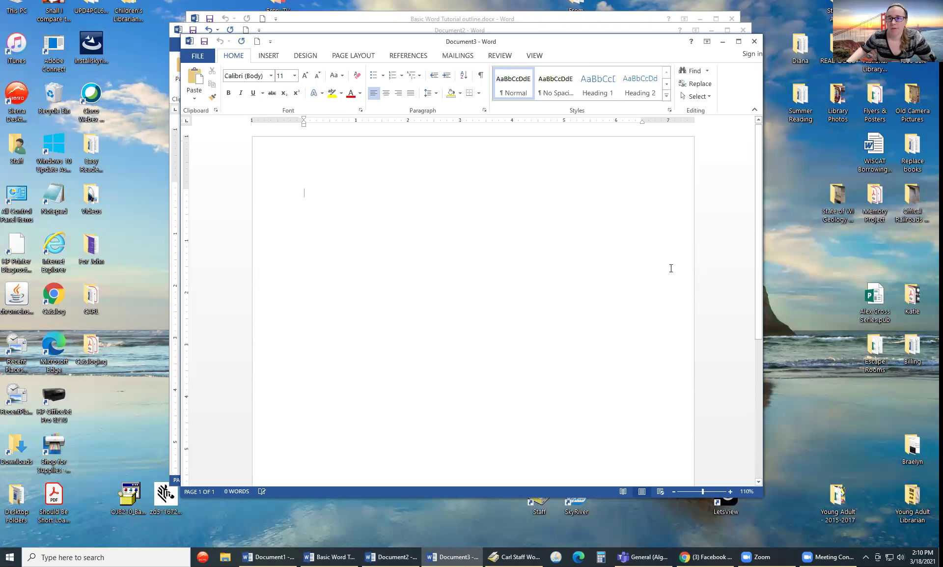
pyautogui.click(754, 42)
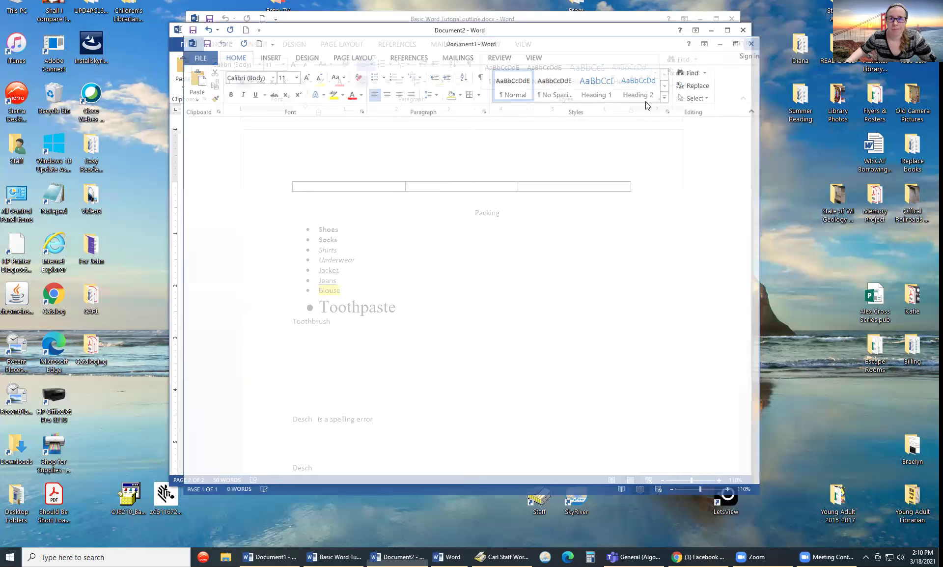